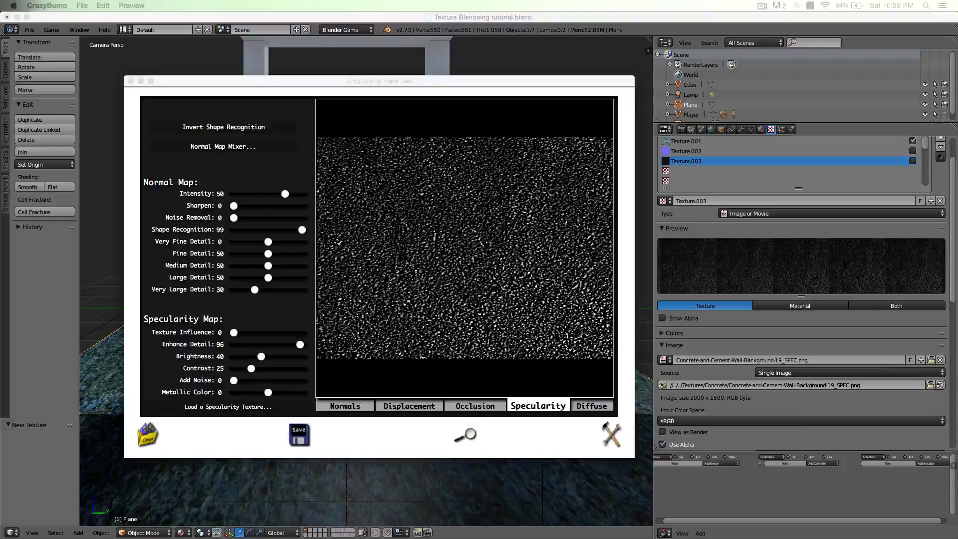
Step: Arrange the CrazyBump map window and the resized 3D Preview window side by side so both are fully visible
left_click_drag(396, 96, 689, 136)
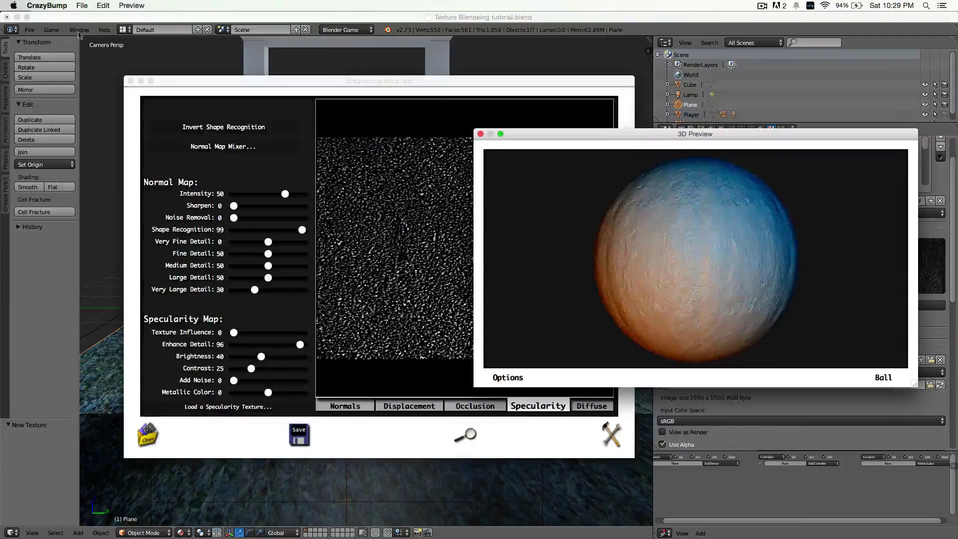
left_click_drag(382, 85, 339, 78)
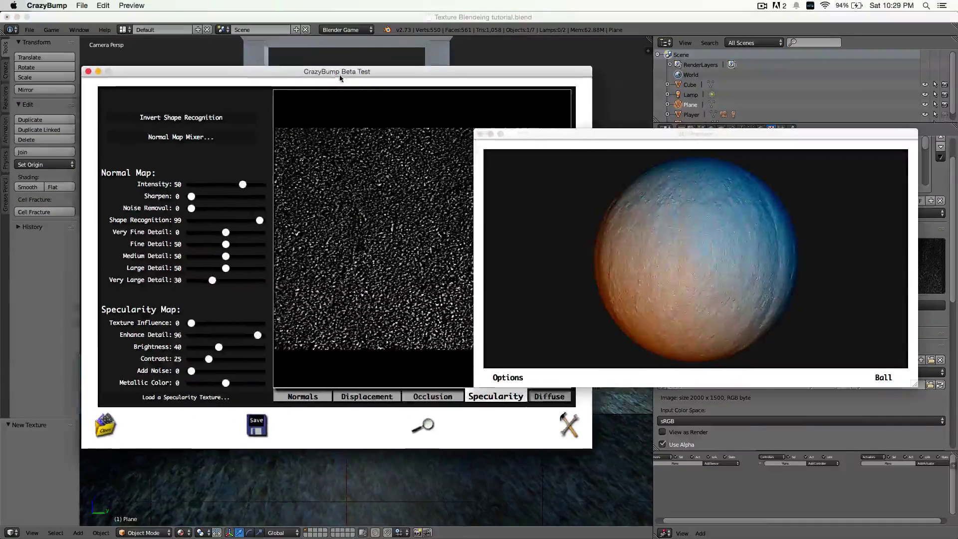
left_click_drag(533, 142, 597, 172)
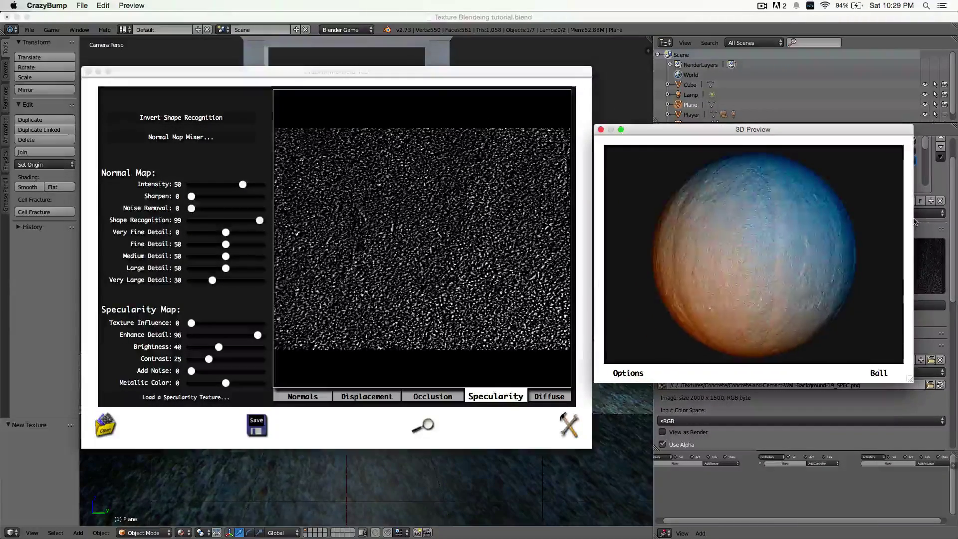
left_click_drag(915, 222, 942, 221)
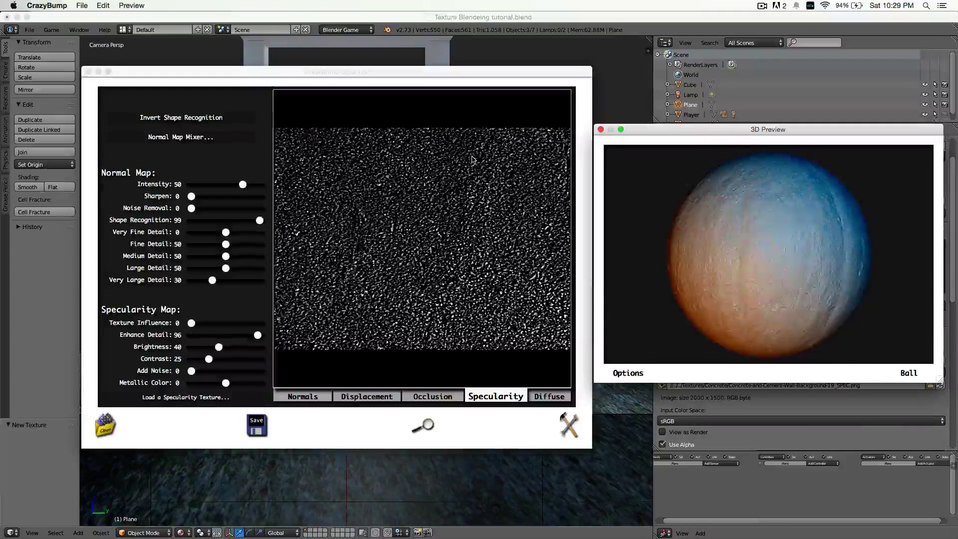
left_click_drag(333, 74, 366, 77)
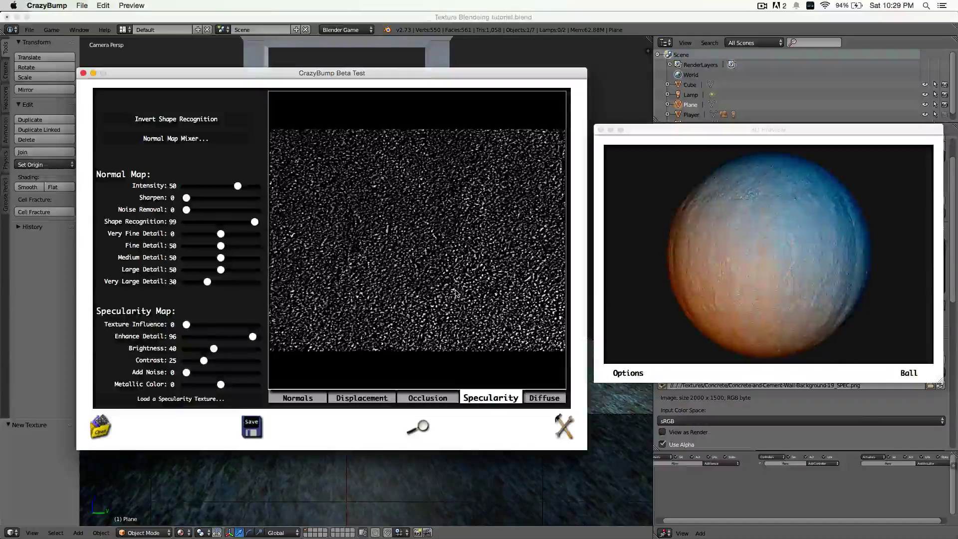
left_click_drag(455, 293, 461, 301)
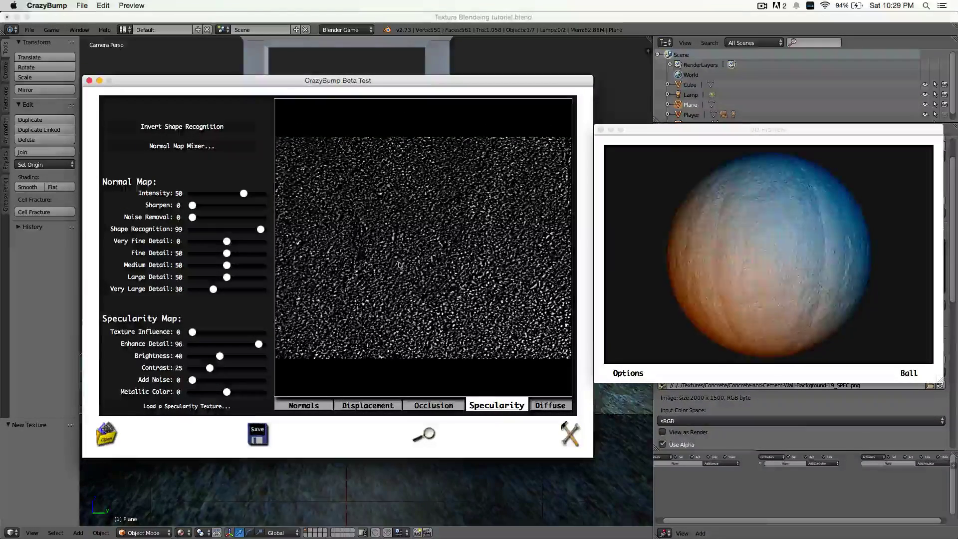
Step: Zoom in on the ball in the 3D Preview and rotate it to examine the concrete surface relief
scroll(789, 274, "up", 5)
scroll(787, 273, "down", 5)
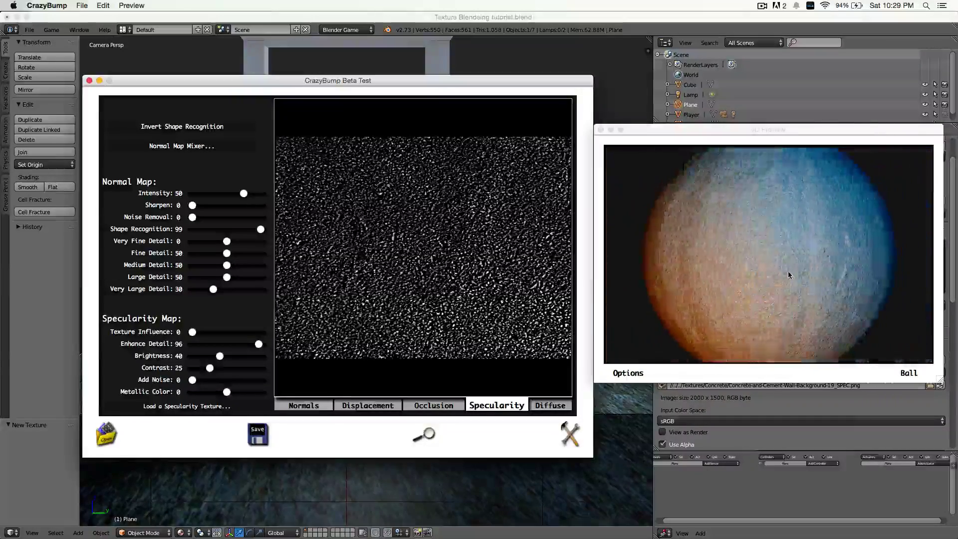
left_click_drag(787, 273, 768, 263)
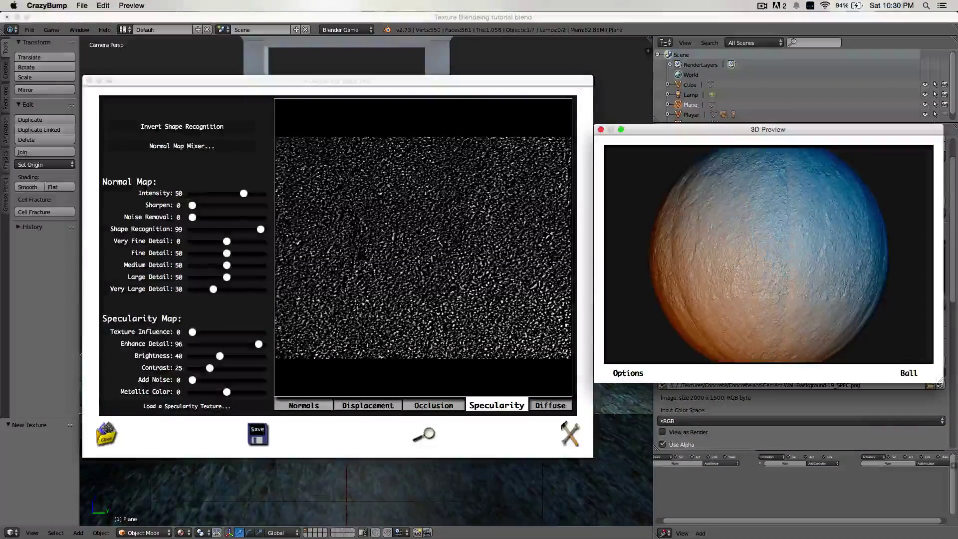
Step: Review the concrete's normal map, its save options and the specularity map, and return to Blender
left_click(302, 409)
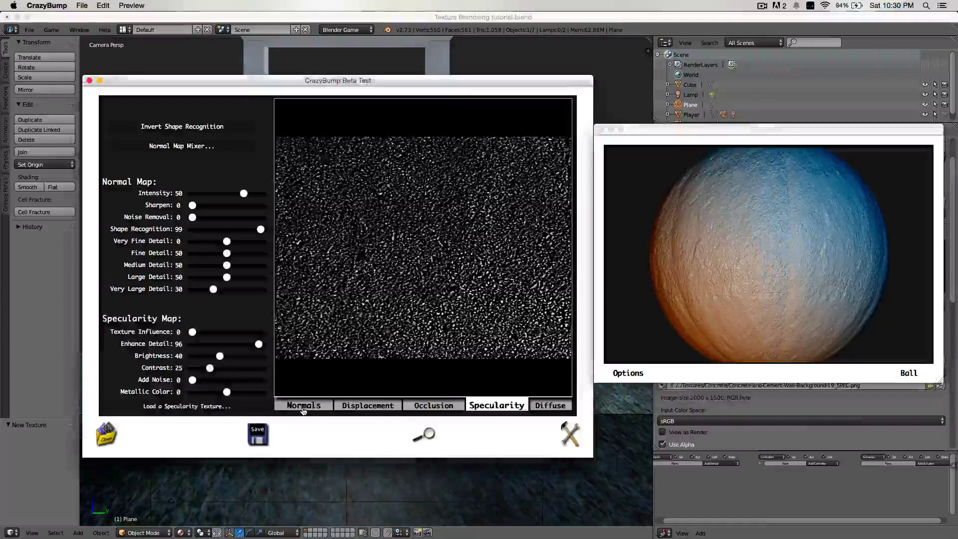
left_click(303, 409)
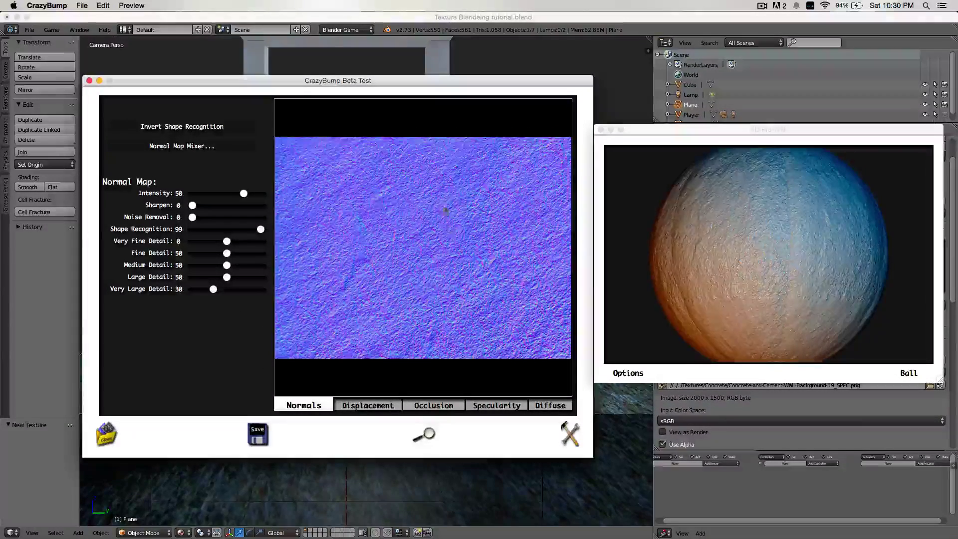
left_click(258, 444)
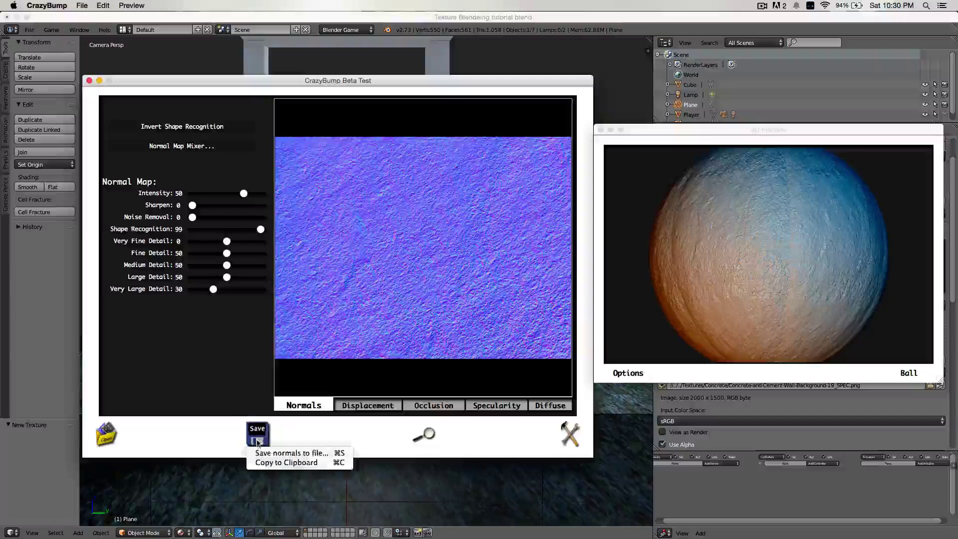
left_click(497, 406)
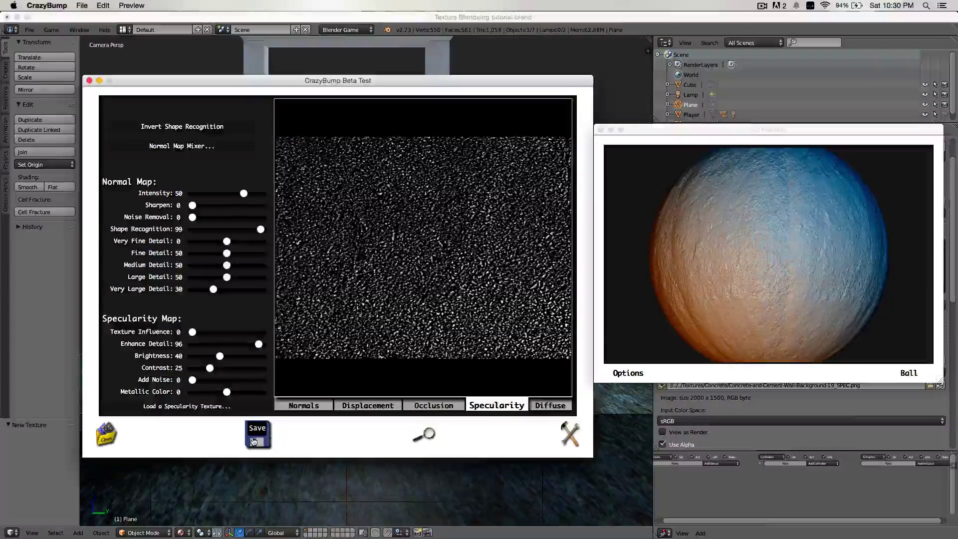
left_click(100, 80)
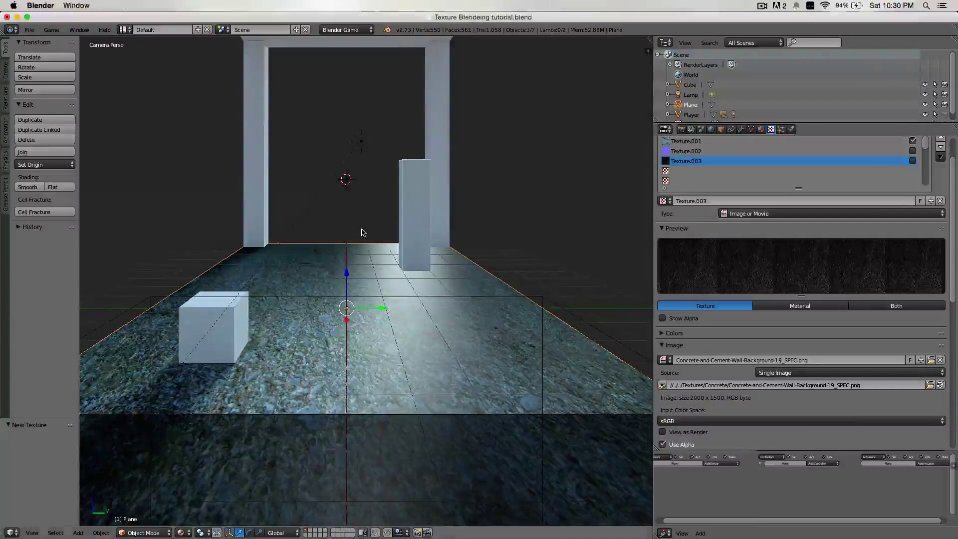
Step: Turn on Shadeless for the floor plane's material, Material.005
scroll(363, 232, "down", 3)
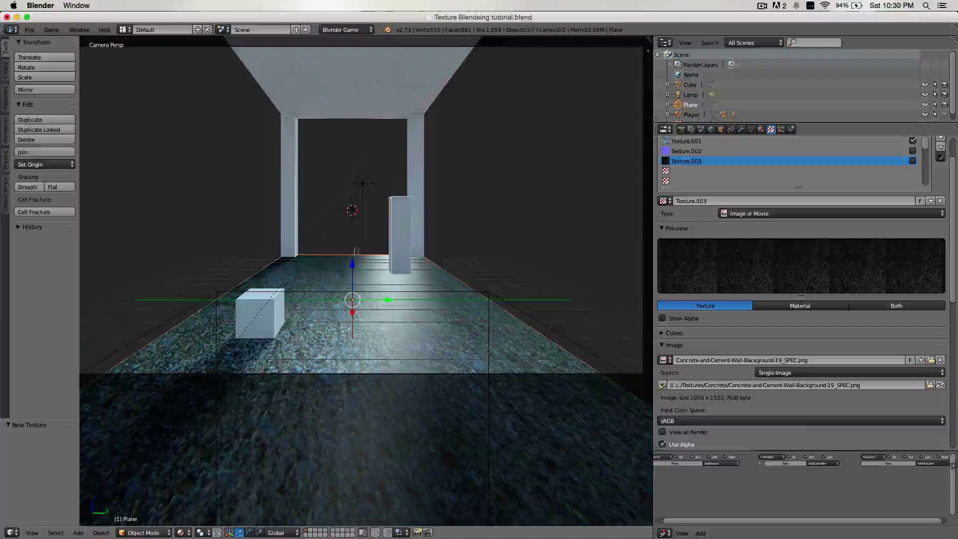
scroll(355, 250, "up", 2)
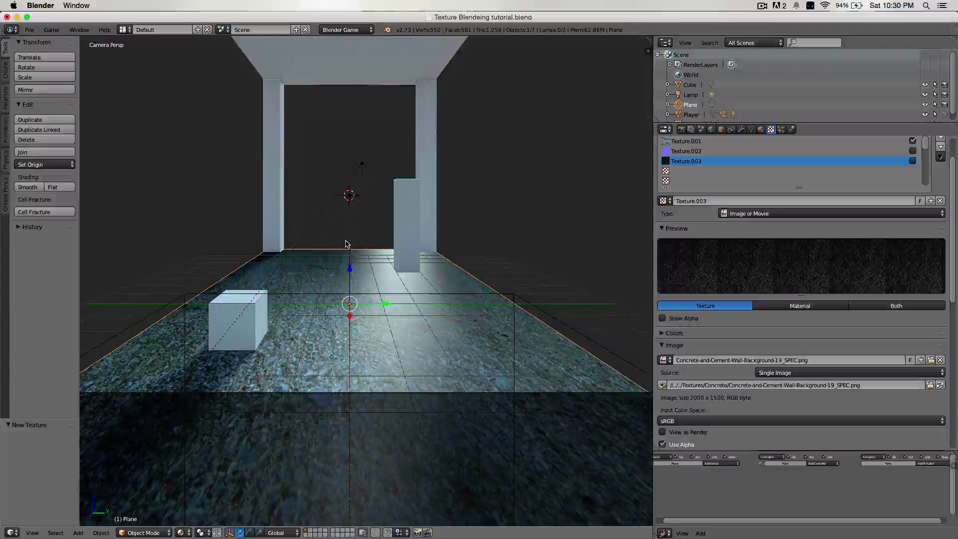
scroll(345, 249, "down", 2)
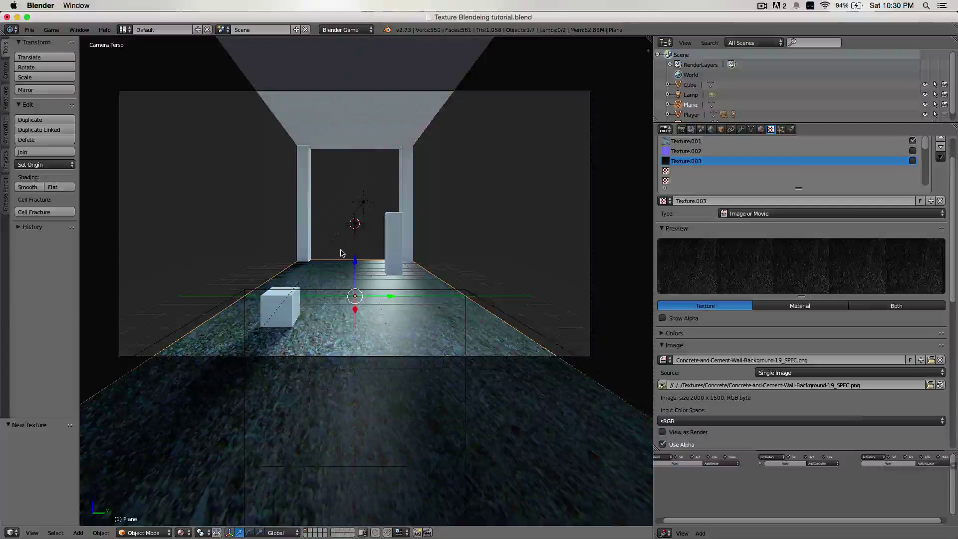
scroll(351, 265, "up", 2)
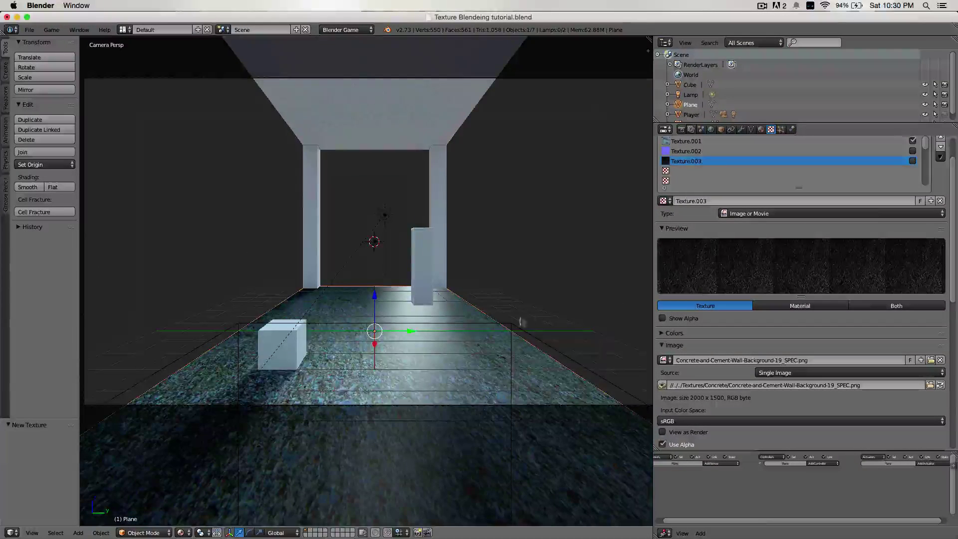
scroll(419, 229, "down", 2)
middle_click_drag(419, 238, 371, 273)
scroll(418, 293, "down", 3)
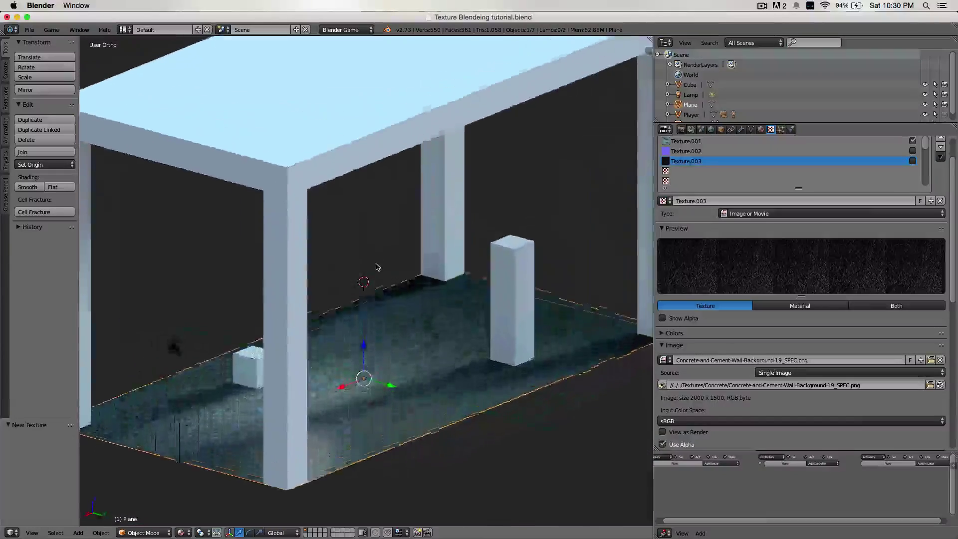
middle_click_drag(418, 294, 429, 299)
left_click(761, 129)
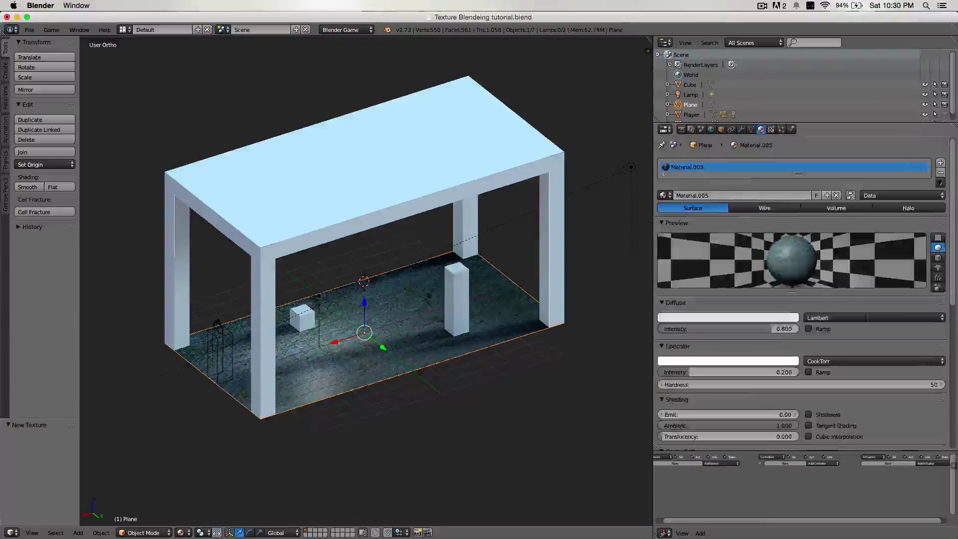
left_click(808, 414)
Step: Inspect the shadeless floor from above, and run the game from the camera view to walk across it
scroll(399, 304, "up", 2)
middle_click_drag(400, 304, 412, 389)
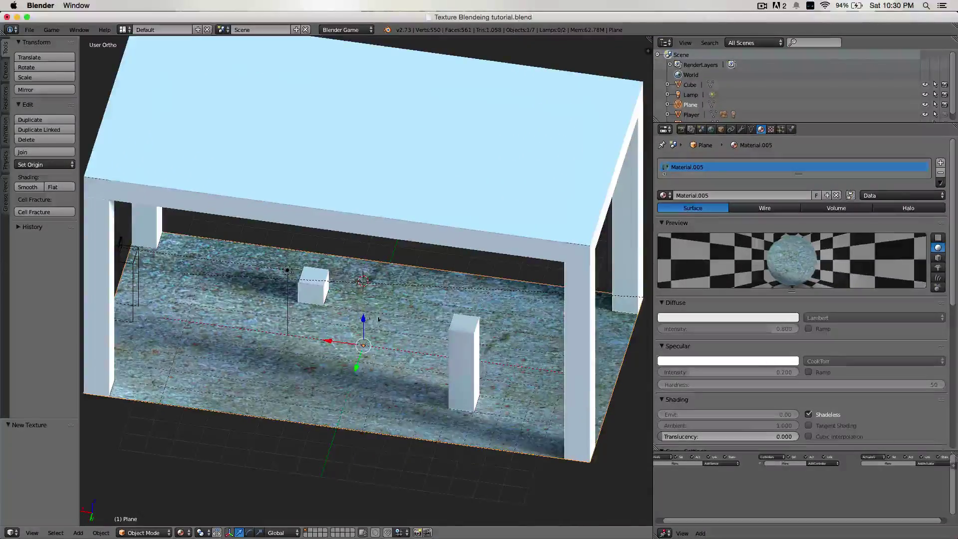
middle_click_drag(379, 319, 396, 310)
key("KP_0")
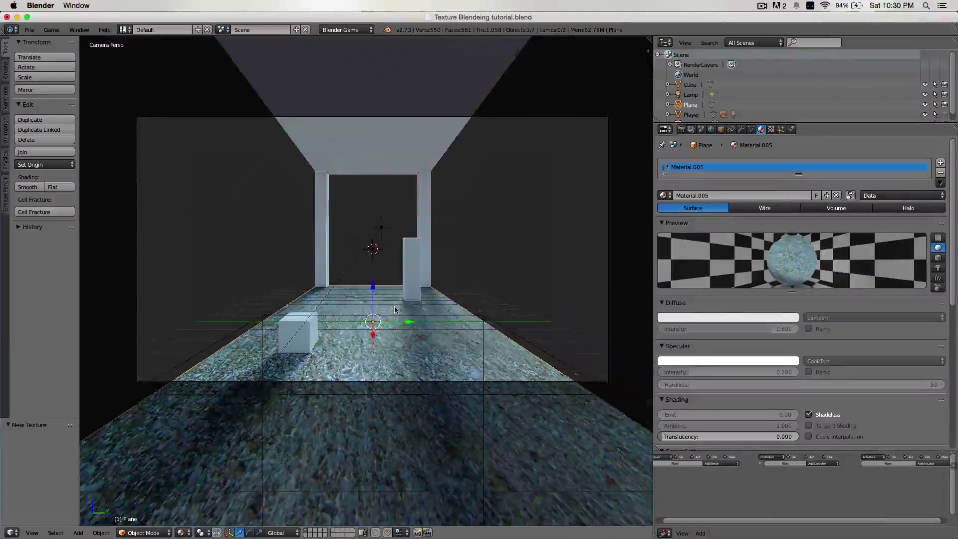
key("p")
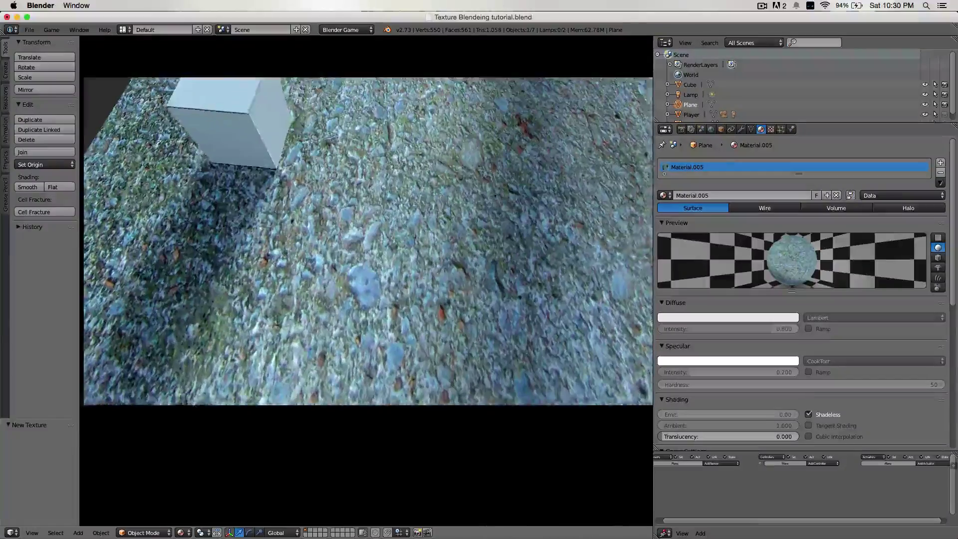
key("w")
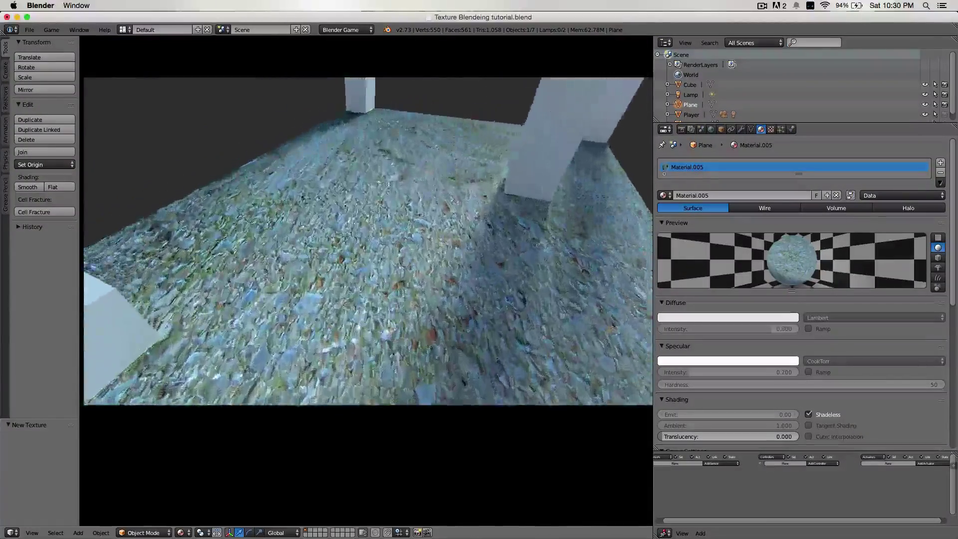
key("w")
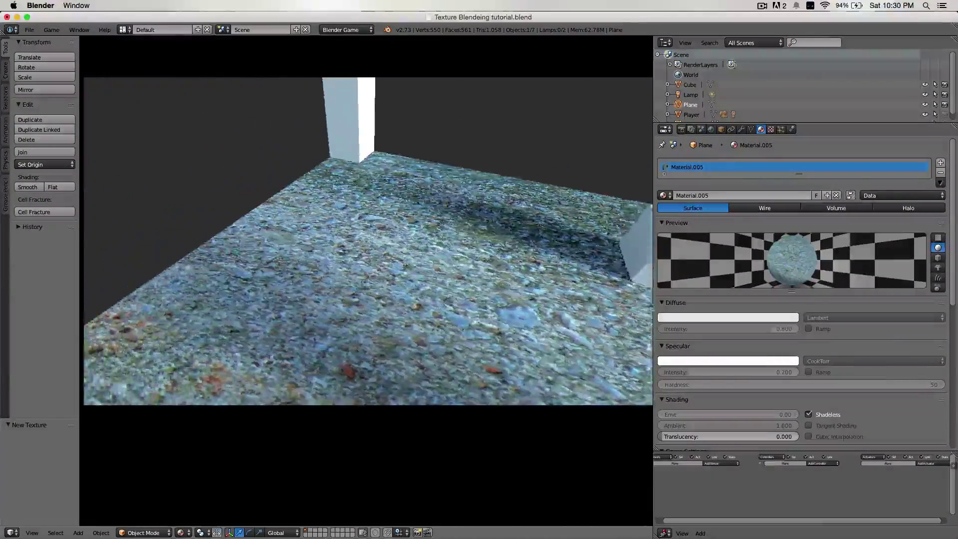
key("w")
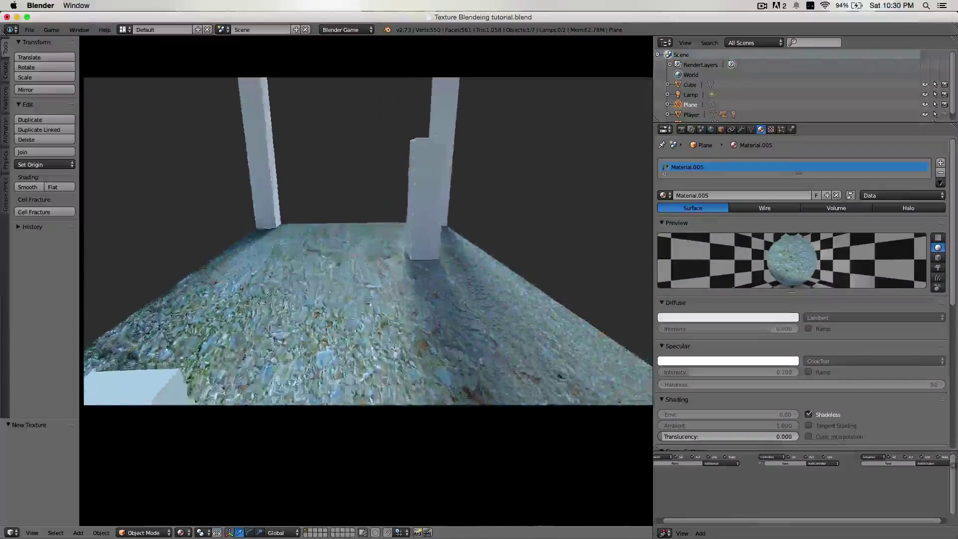
key("s")
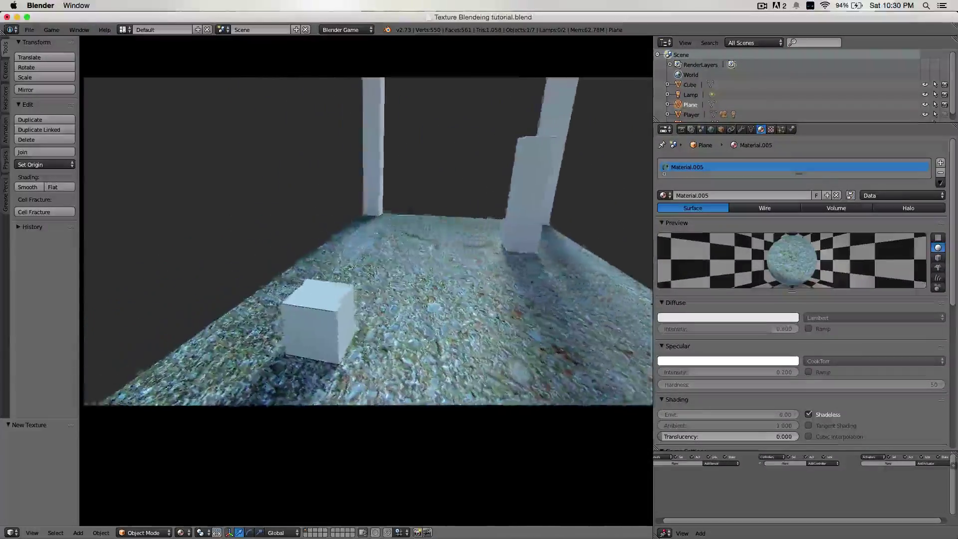
key("Escape")
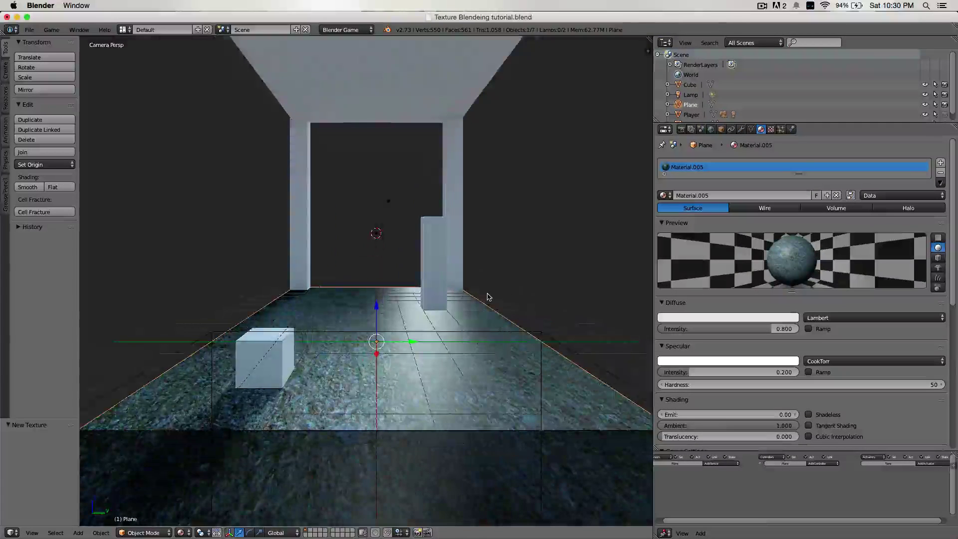
Step: Widen the properties editor and set the floor material's diffuse intensity to 1.000, also trying its specular intensity
scroll(473, 300, "down", 2)
scroll(467, 298, "up", 1)
middle_click_drag(459, 295, 458, 306, "shift")
scroll(477, 322, "down", 1)
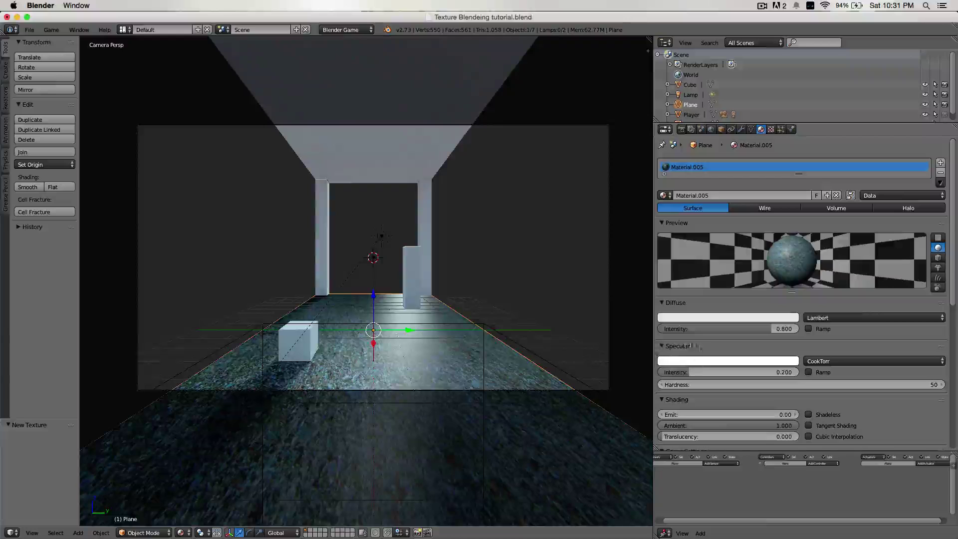
left_click_drag(652, 337, 605, 337)
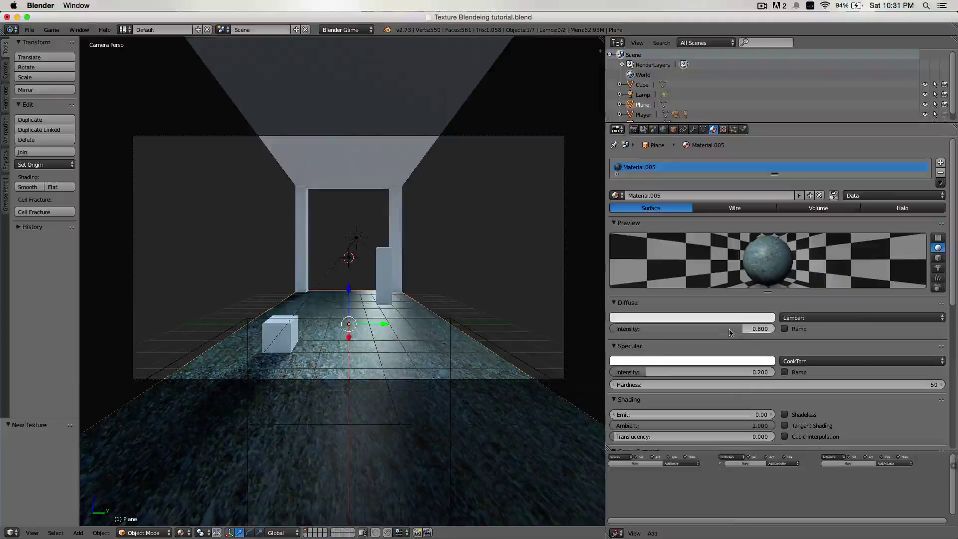
scroll(469, 341, "up", 1)
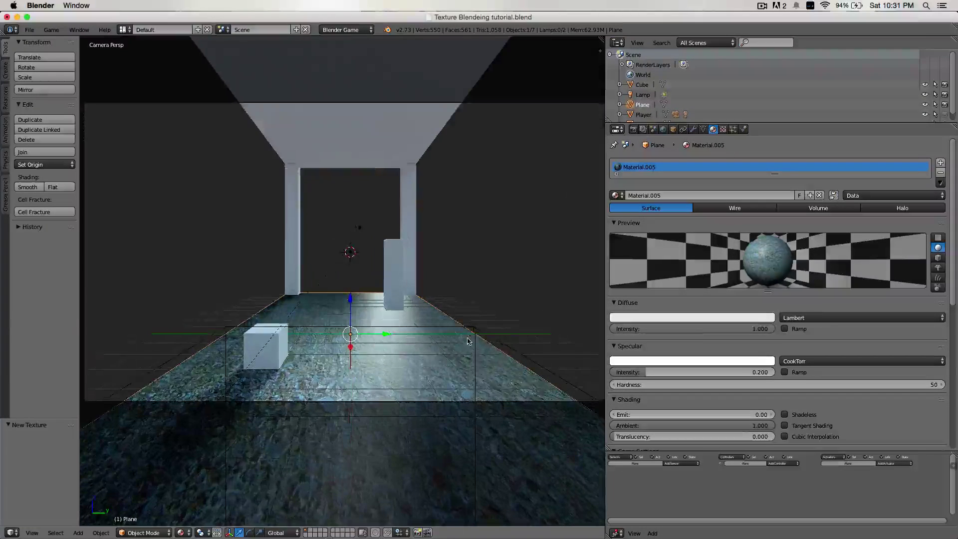
scroll(469, 342, "down", 1)
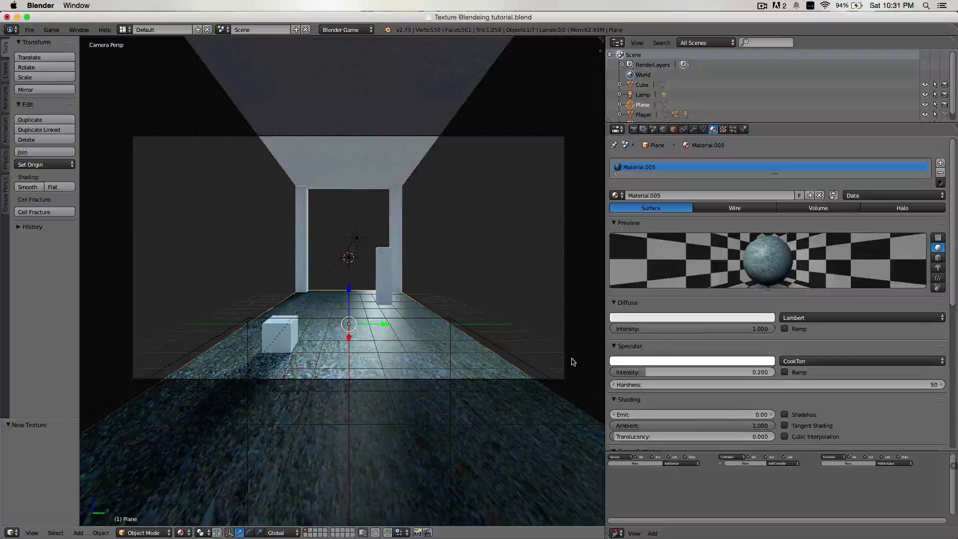
left_click_drag(760, 372, 646, 373)
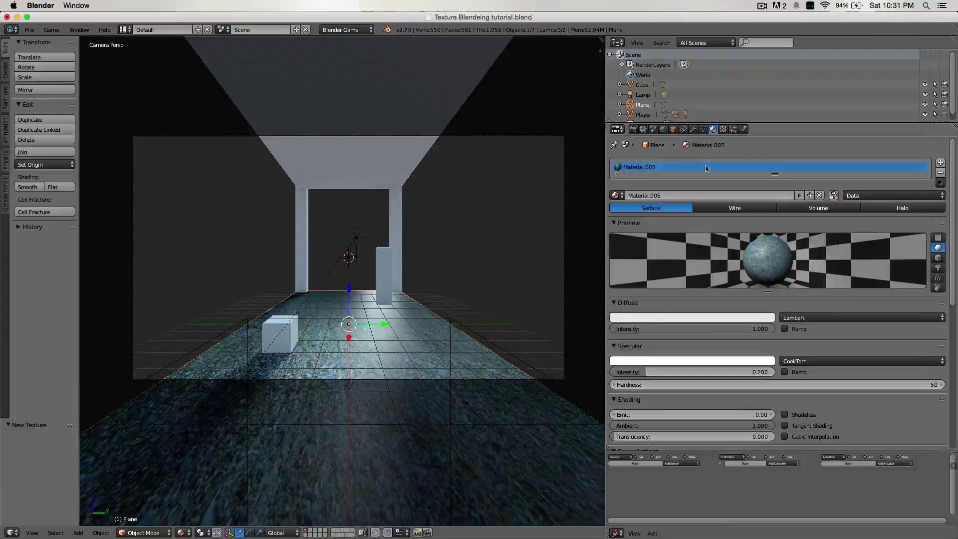
Step: Open the floor material's texture settings and examine the slots Texture.001, Texture.002 and Texture.003
left_click(723, 130)
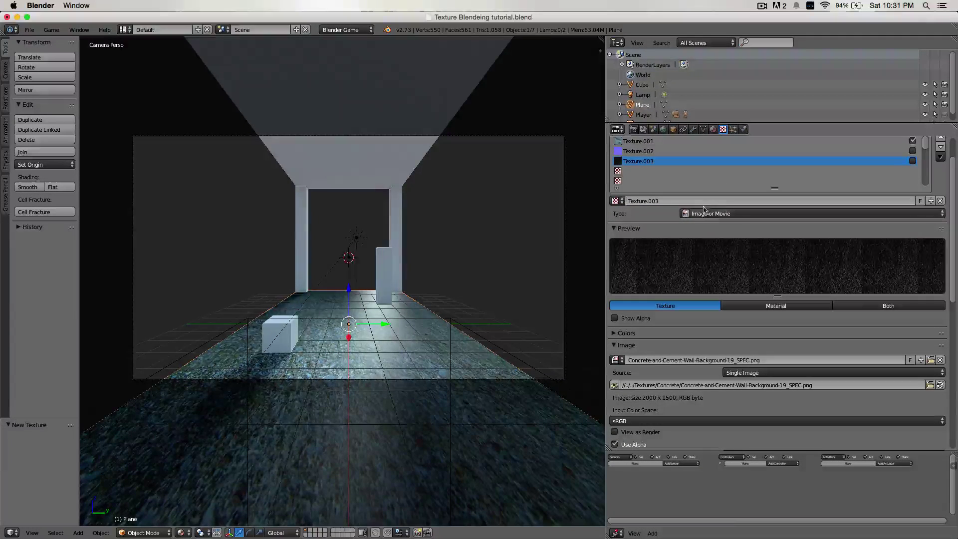
scroll(698, 271, "up", 3)
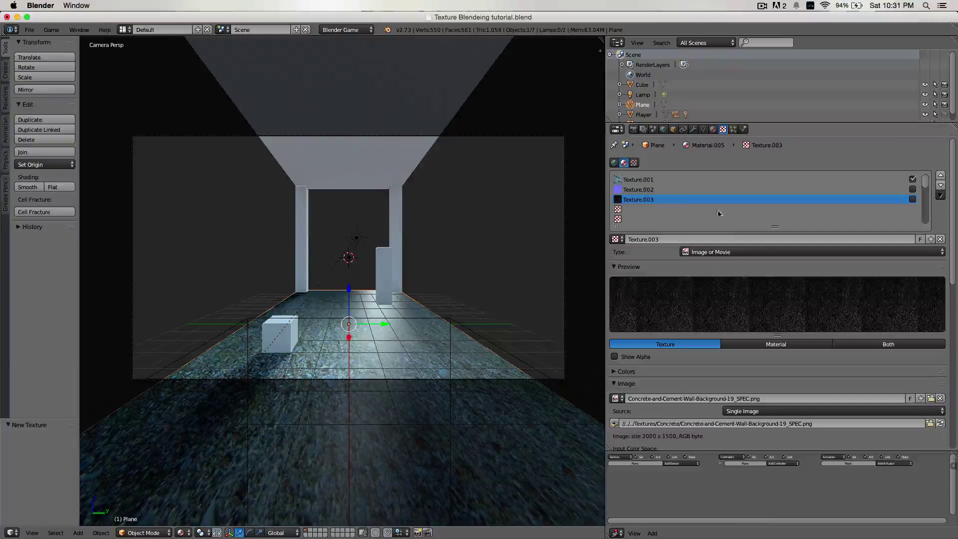
left_click(645, 190)
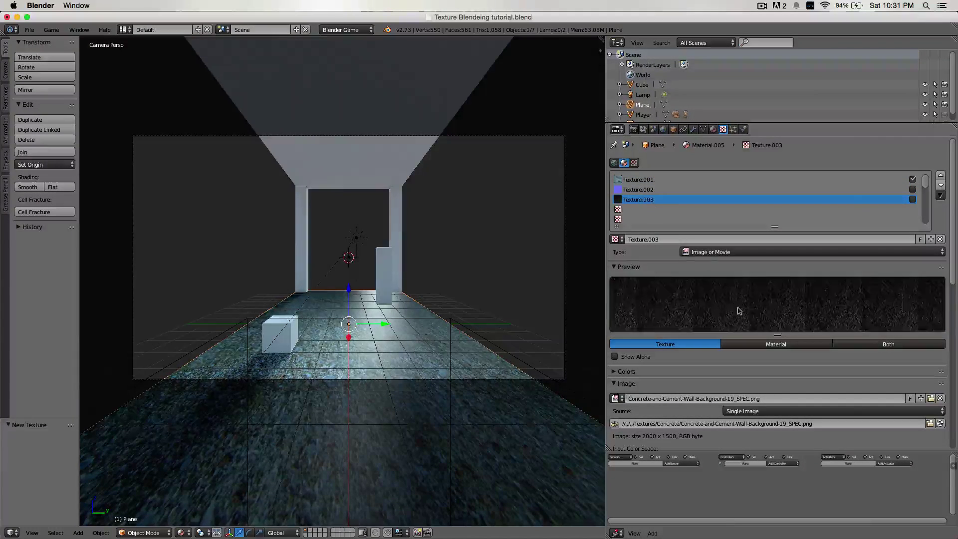
Step: Enable Texture.003, the specular map, with specular Color as its only influence, and inspect the floor from the camera view
scroll(739, 326, "down", 15)
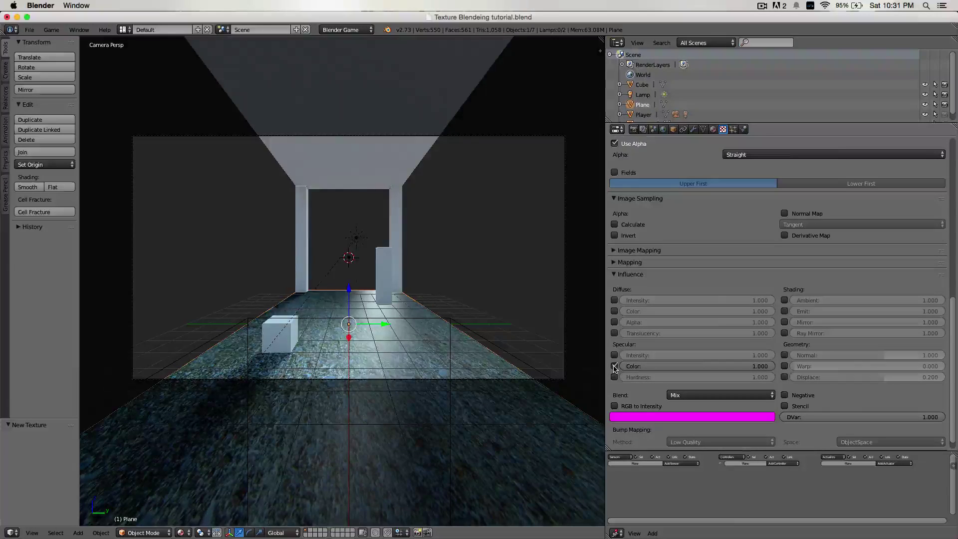
left_click(615, 366)
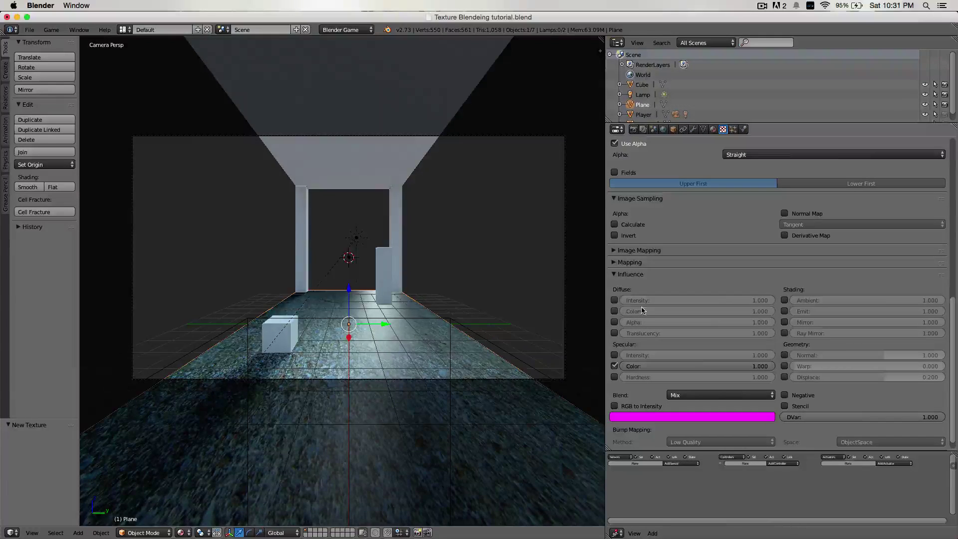
scroll(771, 228, "up", 15)
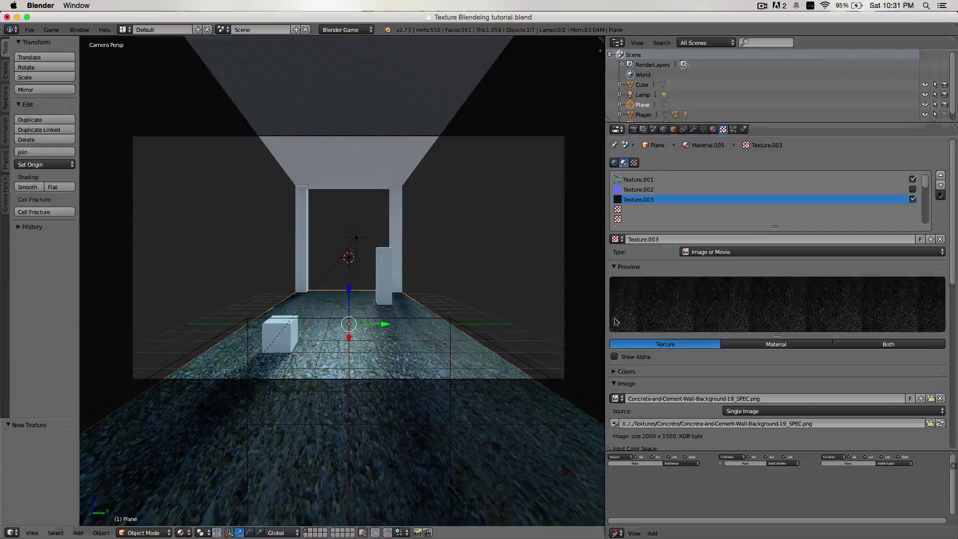
scroll(712, 351, "down", 12)
scroll(434, 342, "up", 2)
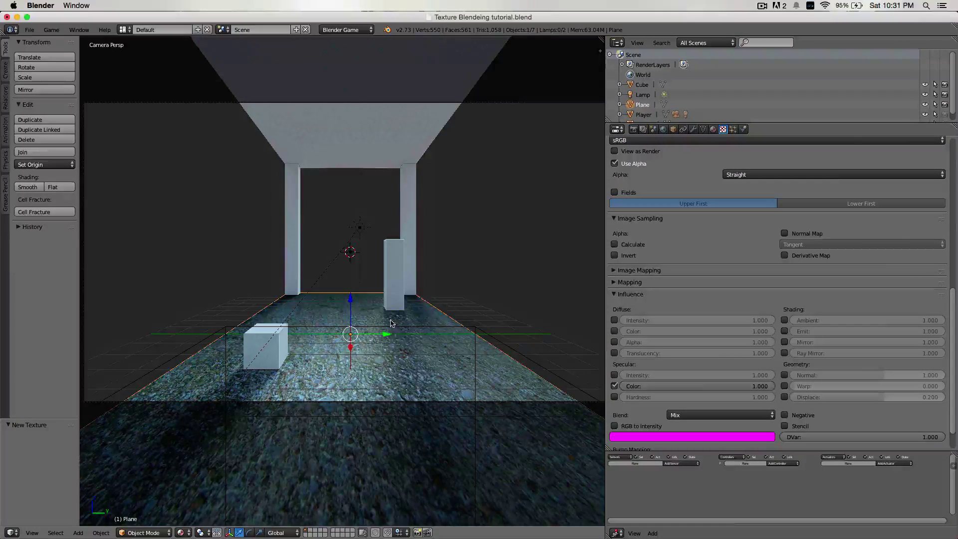
scroll(391, 323, "down", 2)
scroll(391, 323, "up", 3)
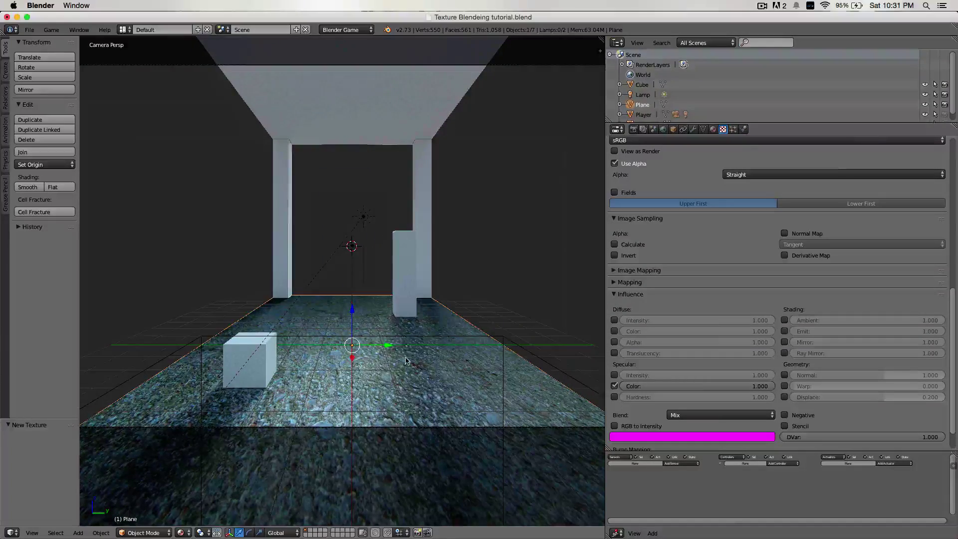
scroll(406, 360, "down", 2)
scroll(406, 360, "up", 3)
scroll(464, 270, "down", 3)
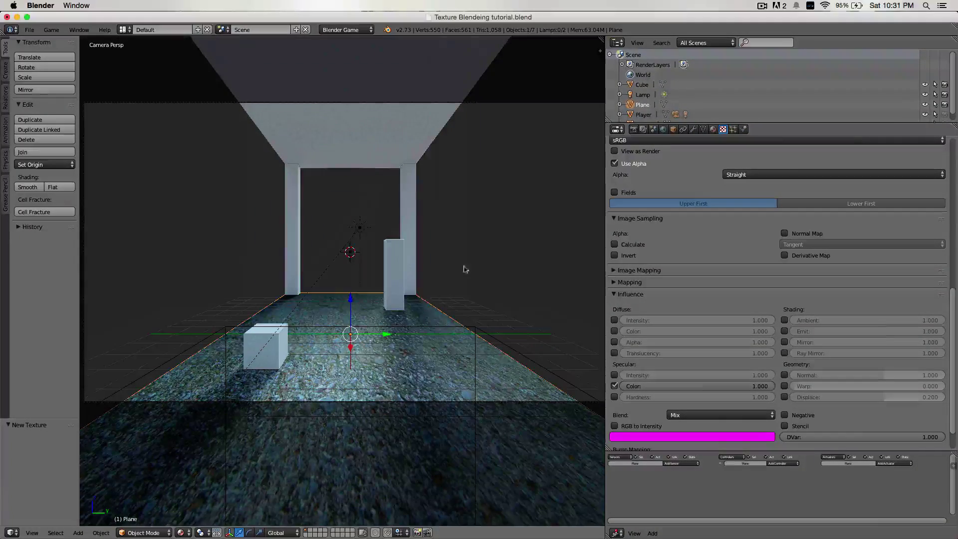
Step: Set the floor material's specular intensity to 1.000 and run the game to walk and look around the floor
left_click(713, 129)
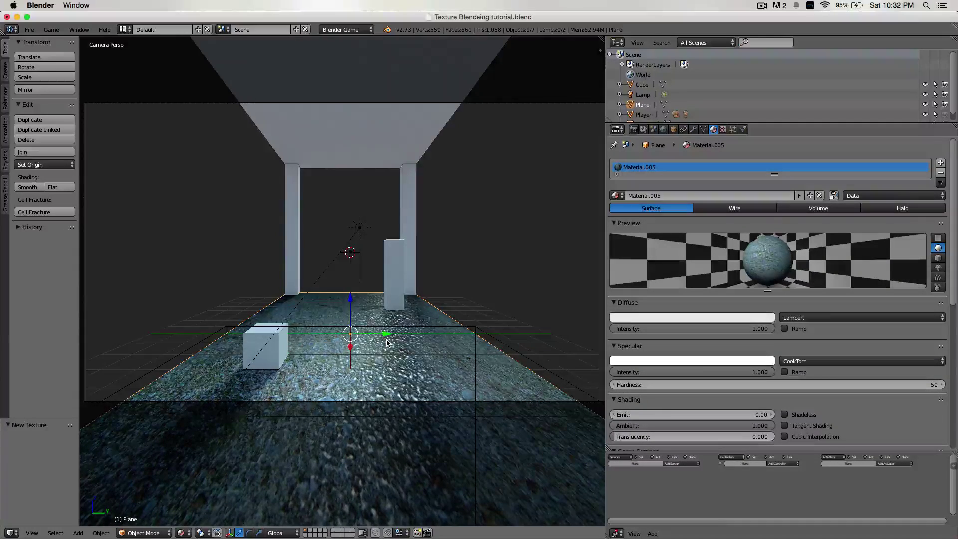
key("p")
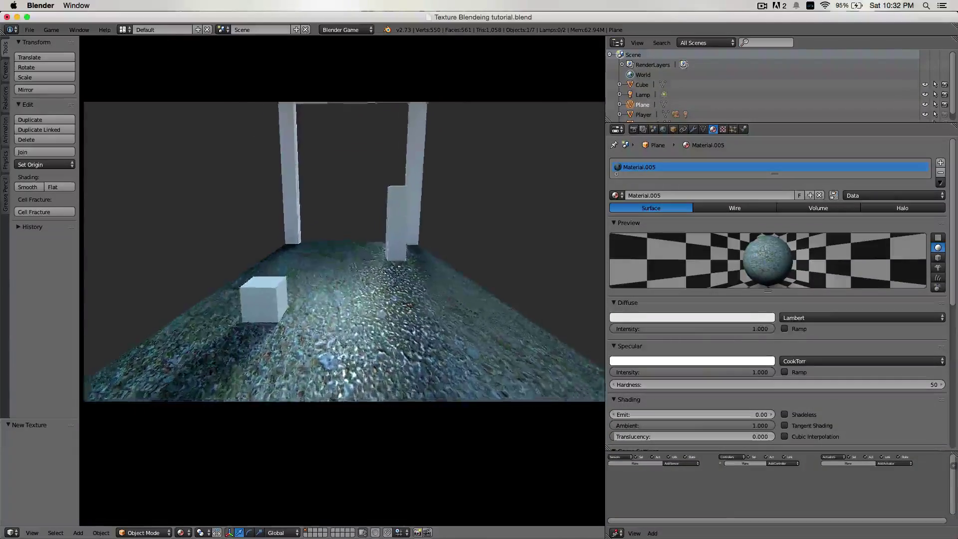
key("w")
key("s")
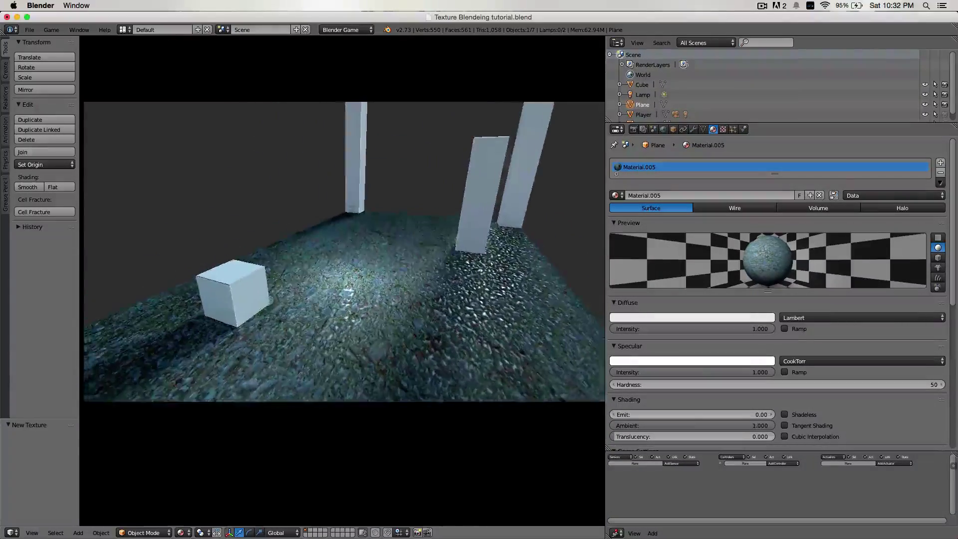
key("w")
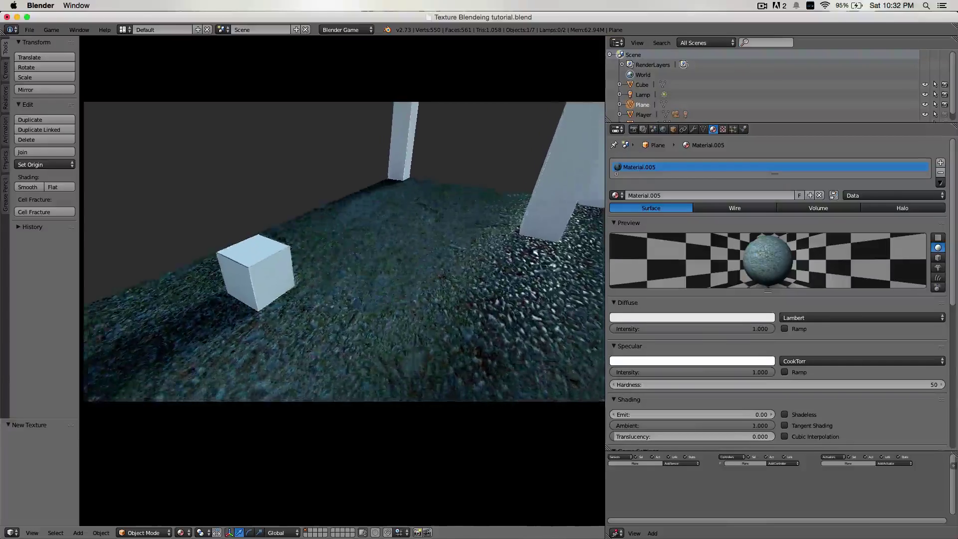
key("s")
key("Left")
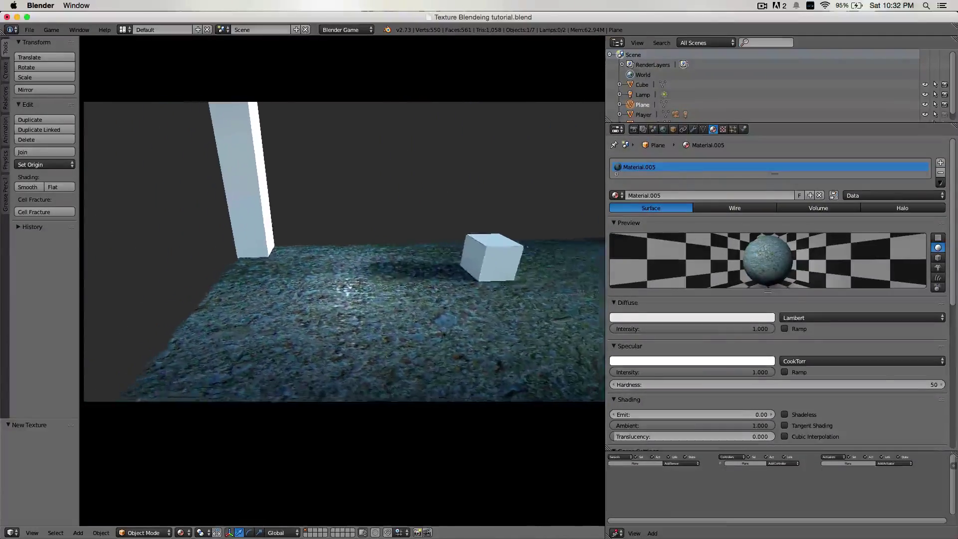
key("Right")
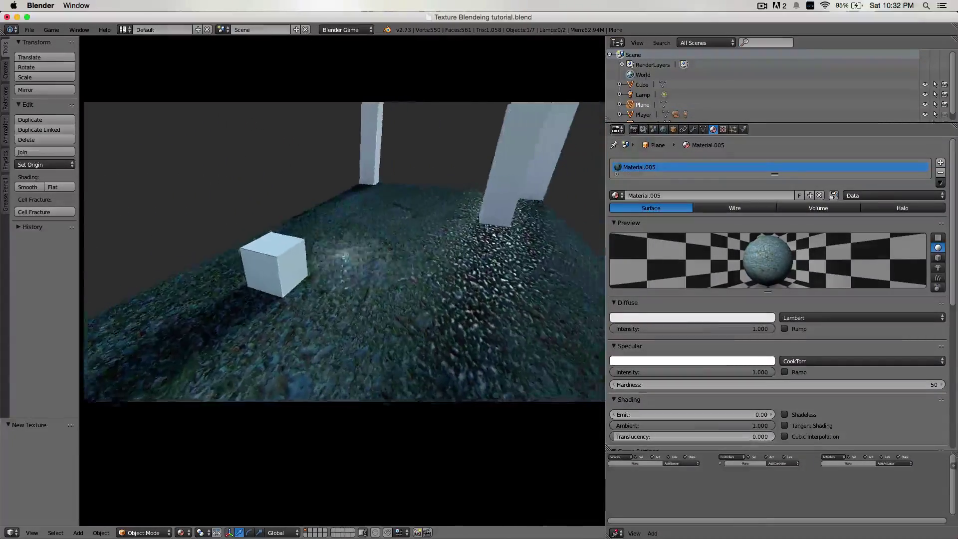
key("s")
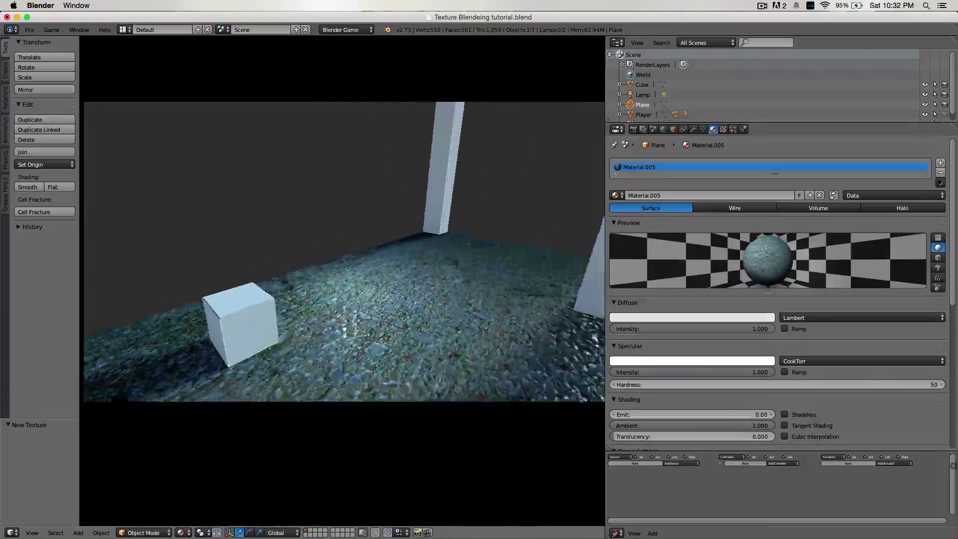
key("Right")
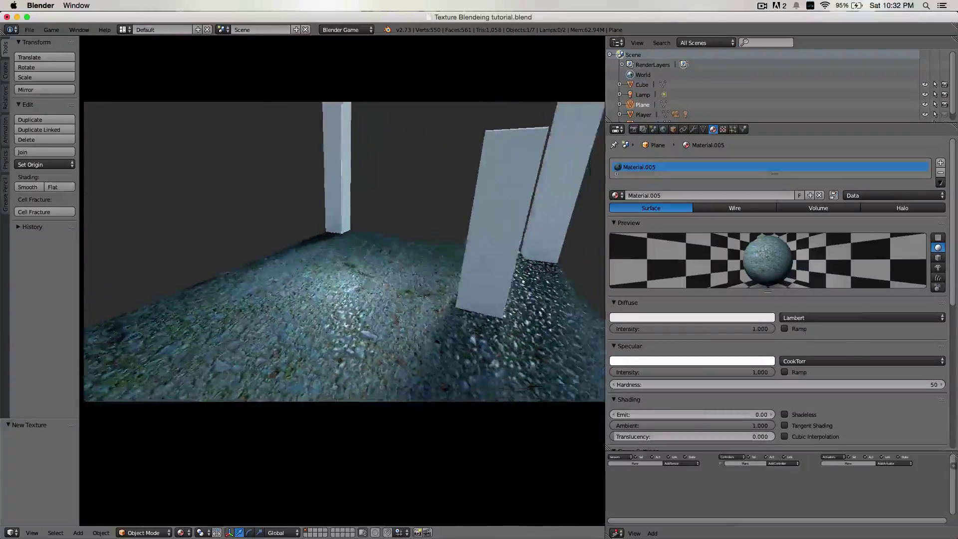
key("Left")
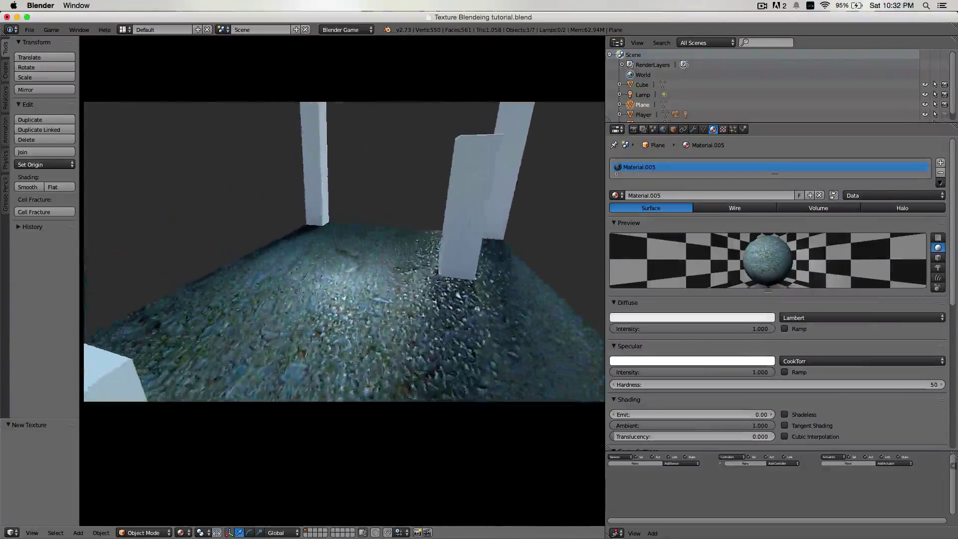
key("Right")
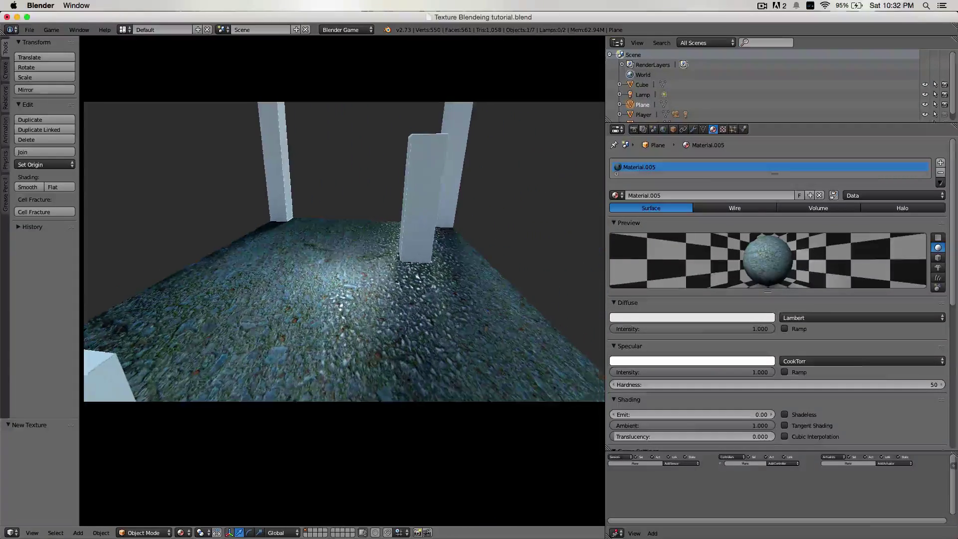
key("Left")
key("Right")
key("Escape")
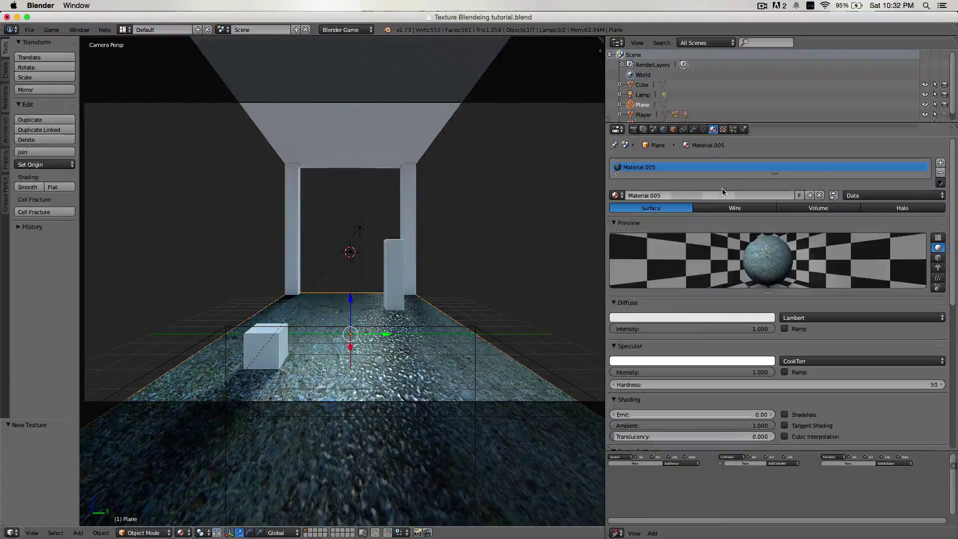
Step: Compare the floor's highlights with Texture.003 turned off and back on, viewing the floor up close
left_click(723, 129)
scroll(610, 188, "up", 10)
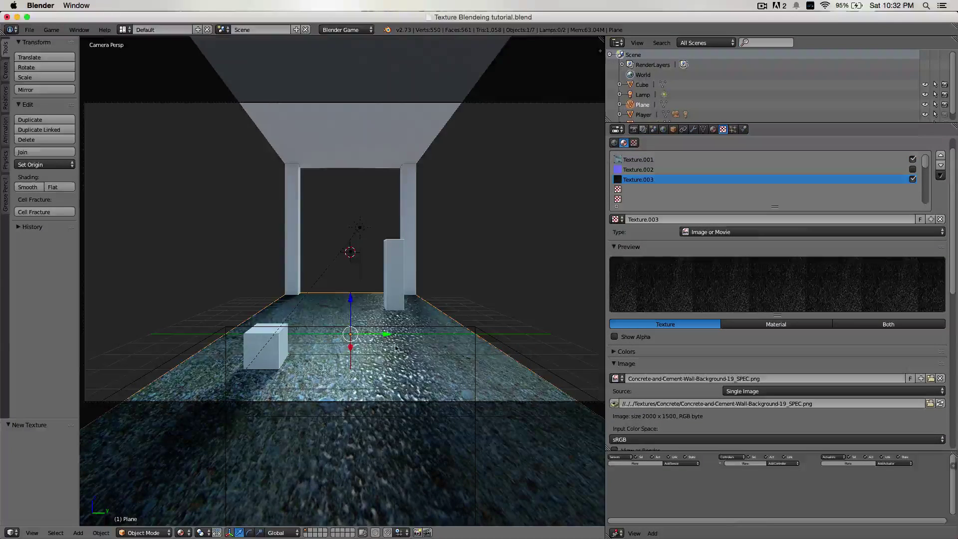
left_click(912, 179)
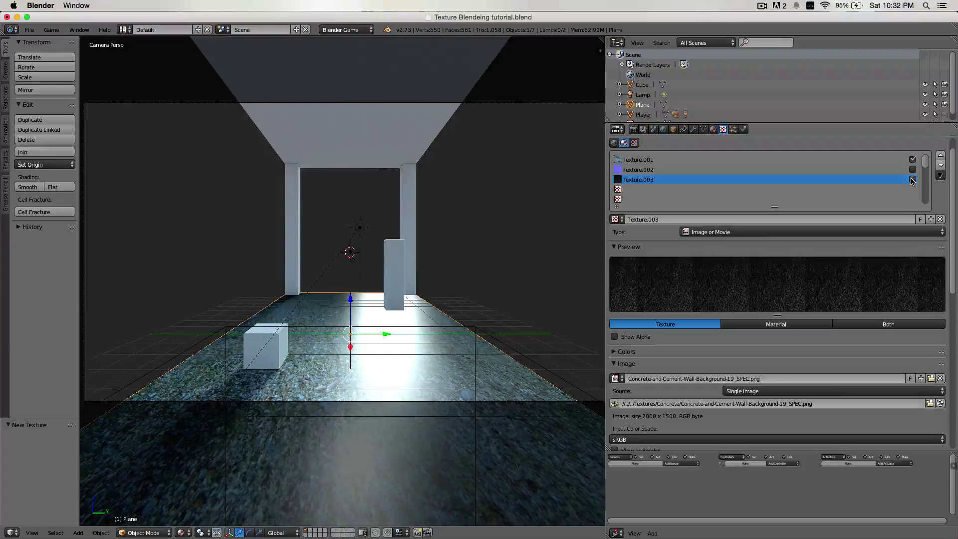
left_click(912, 179)
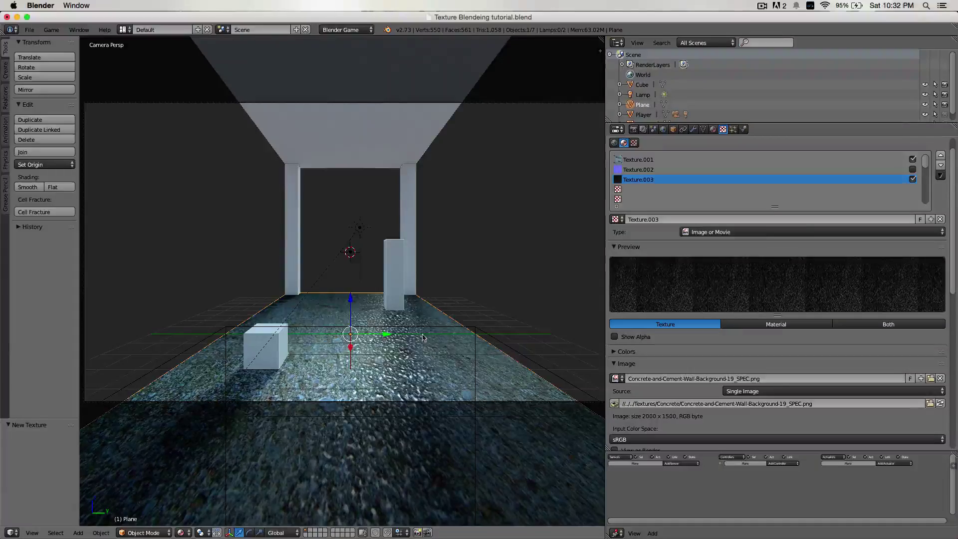
scroll(419, 354, "up", 3)
scroll(419, 354, "down", 2)
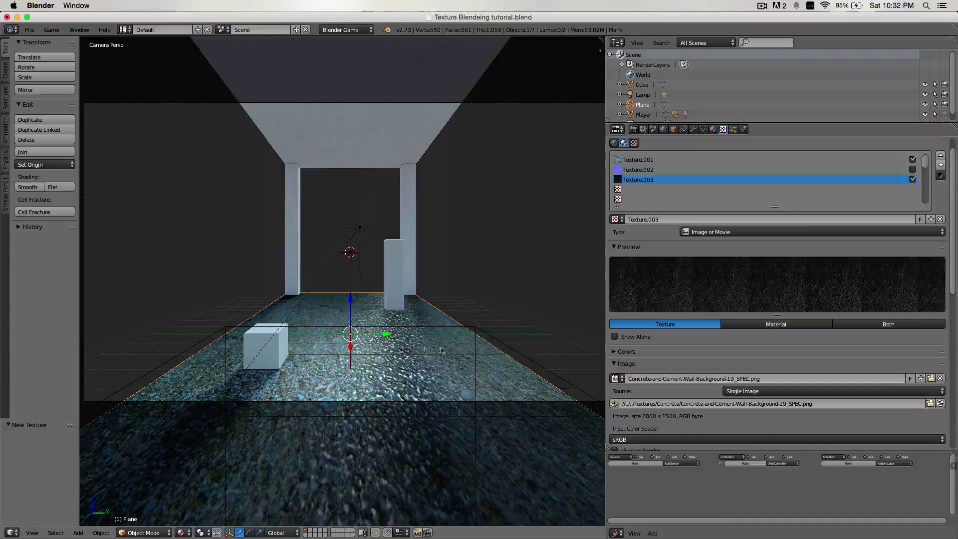
scroll(441, 351, "up", 3)
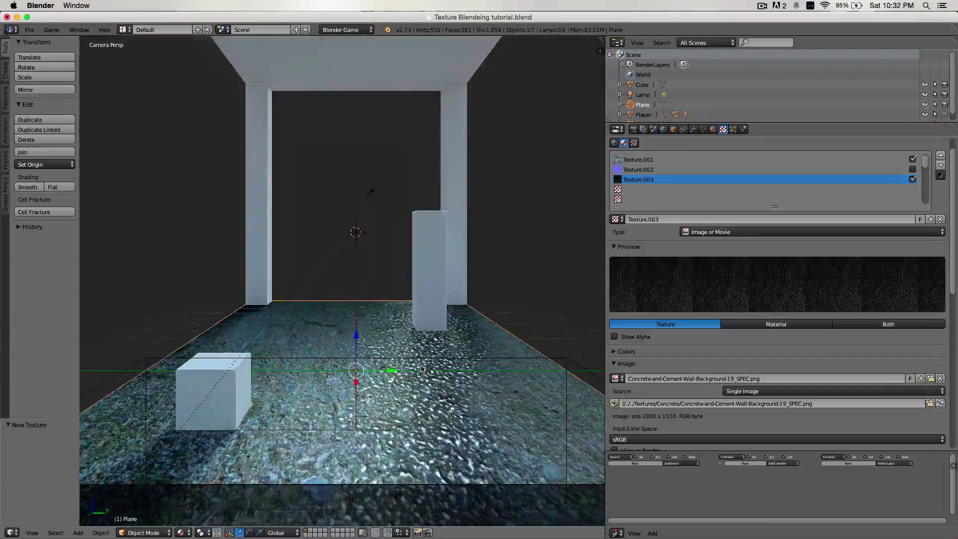
scroll(441, 351, "down", 2)
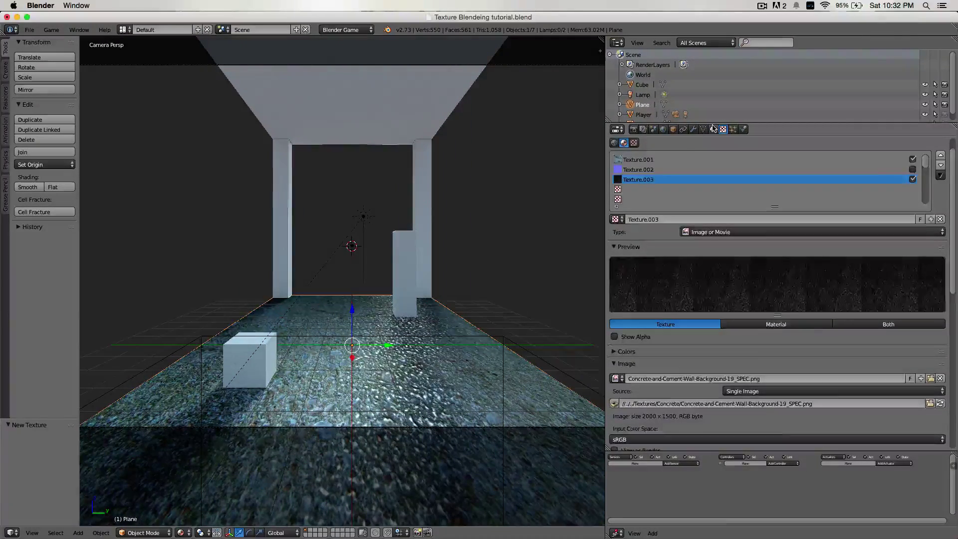
Step: Set the floor material's specular intensity to 0.2 and test the floor by walking across it in the running game
left_click(714, 128)
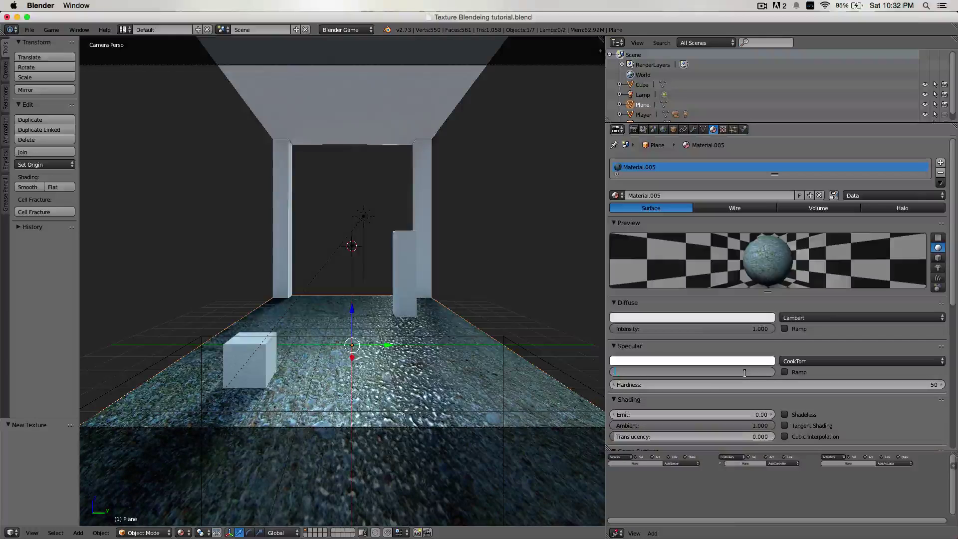
type("0.2")
key("Return")
key("p")
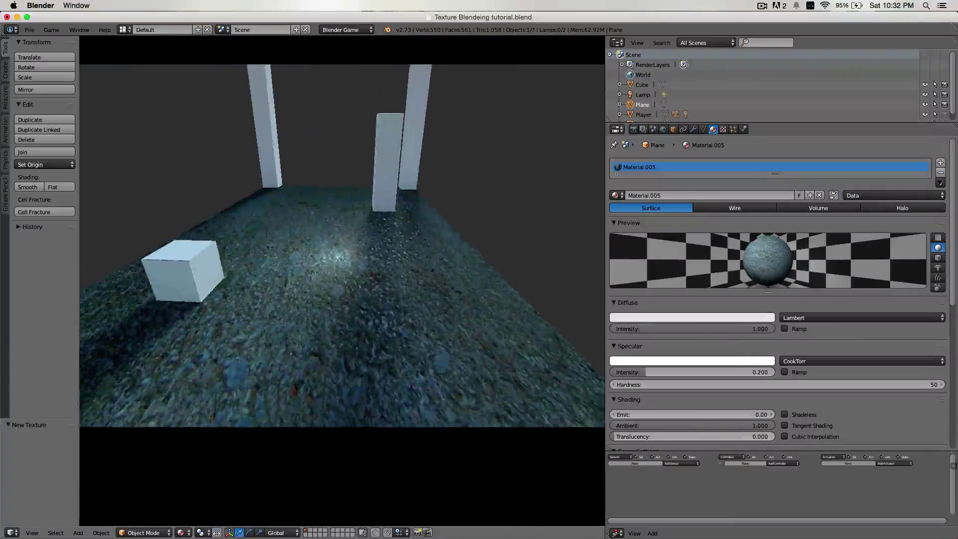
key("w")
key("s")
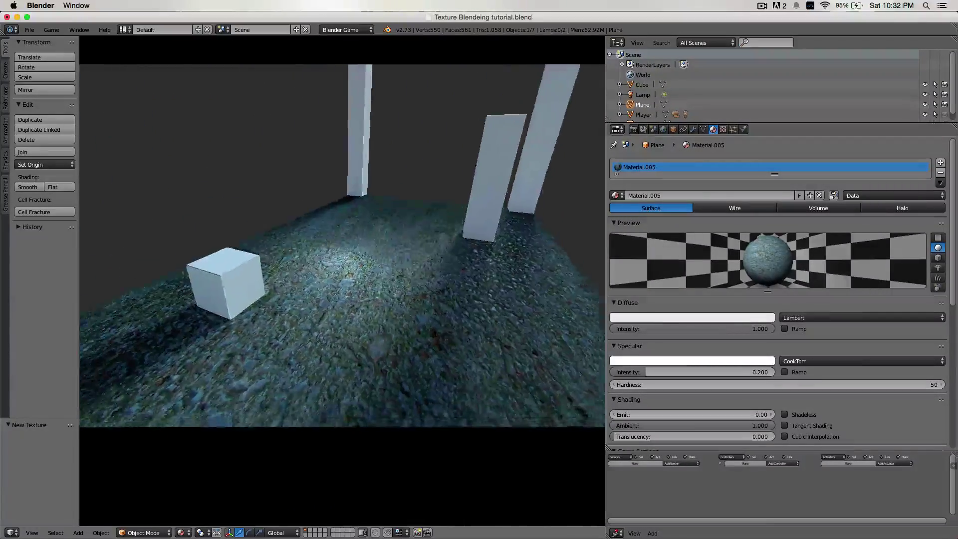
key("Escape")
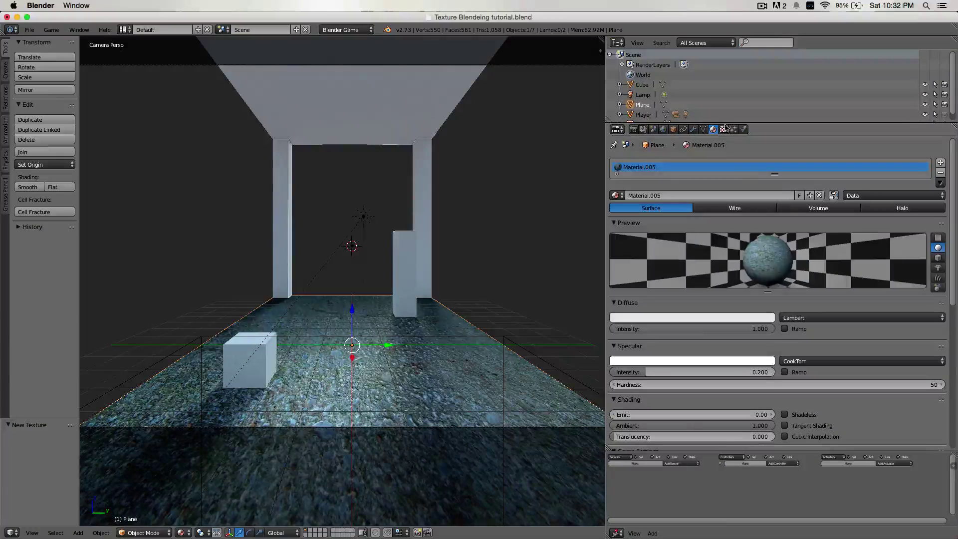
Step: Enable the normal map Texture.002 on the floor material and review its image sampling and influence settings
left_click(723, 129)
left_click(654, 191)
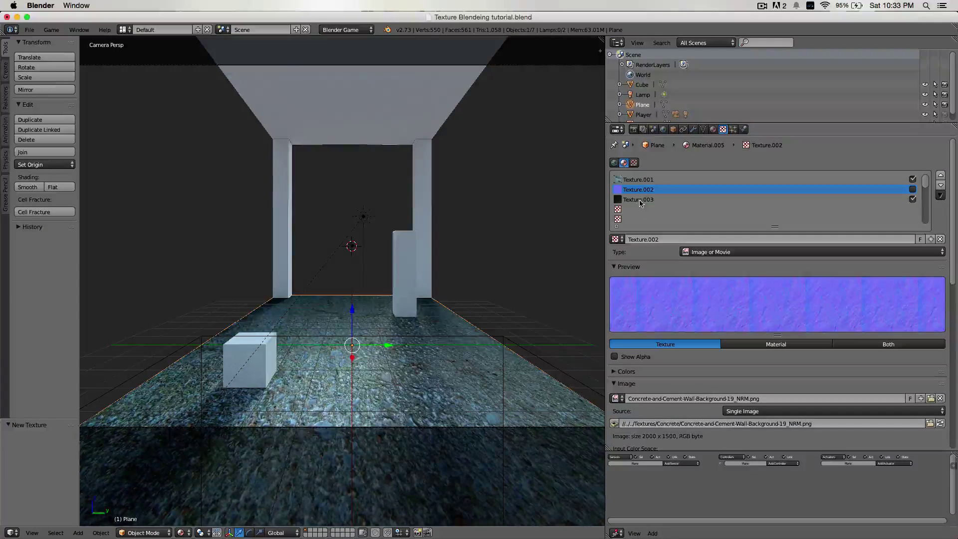
scroll(421, 281, "down", 2)
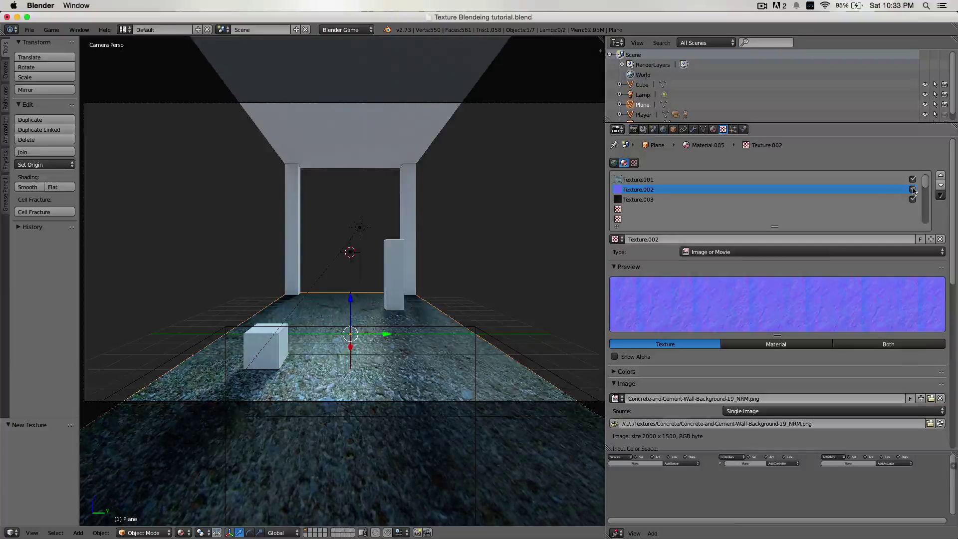
scroll(689, 299, "down", 6)
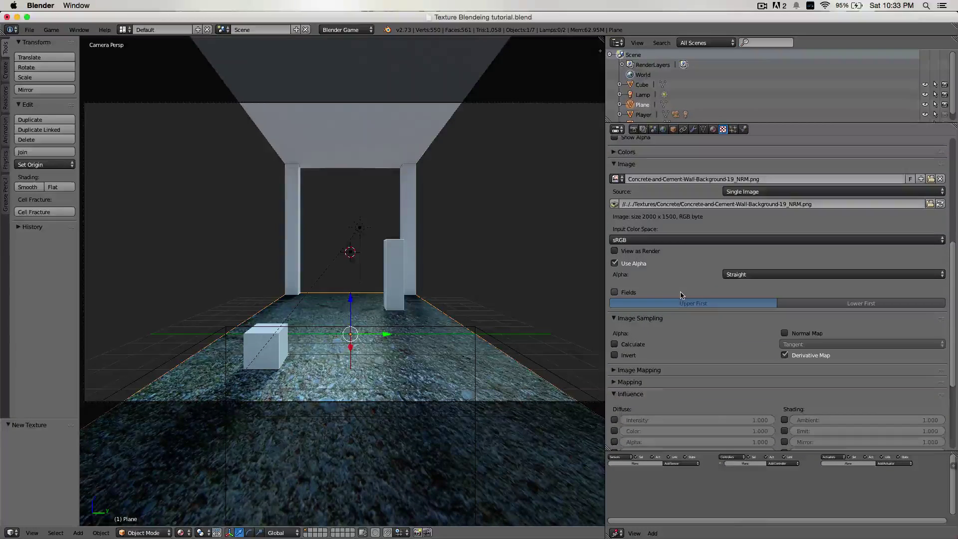
scroll(721, 308, "up", 5)
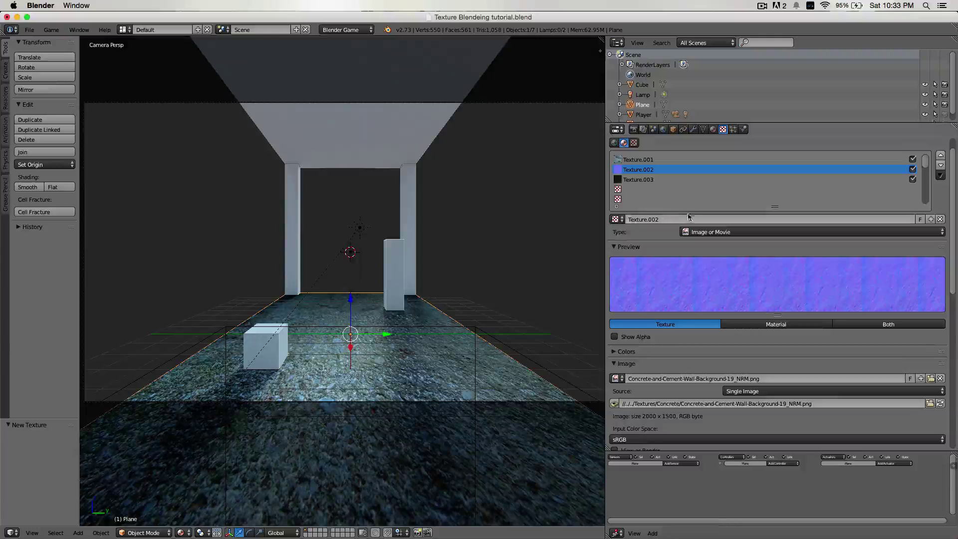
scroll(757, 304, "down", 15)
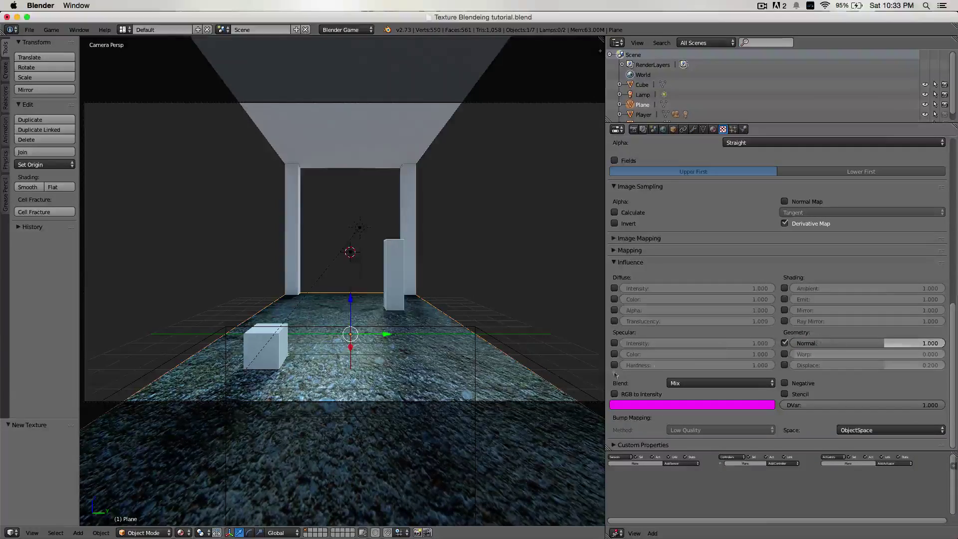
Step: Turn off Derivative Map sampling for the floor's normal texture and walk across the floor in the running game
left_click(784, 223)
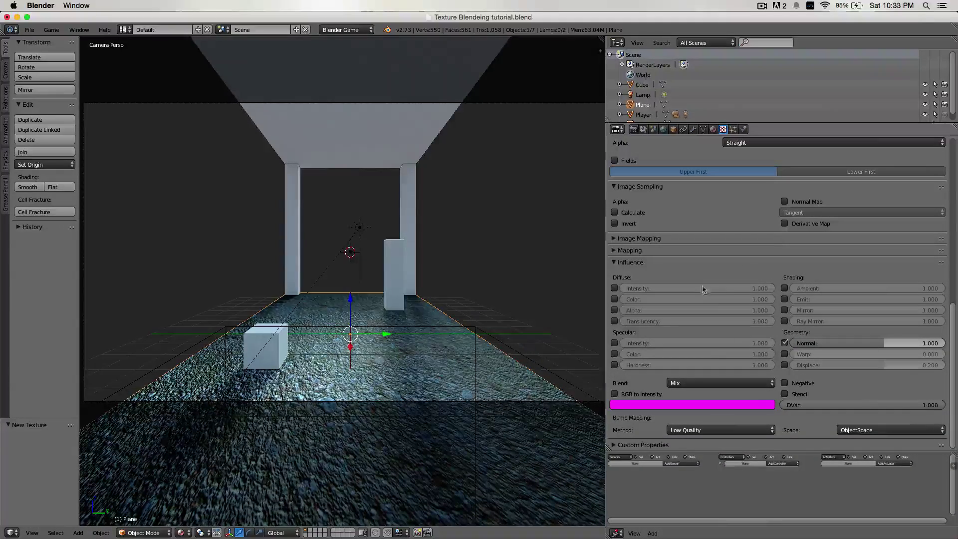
key("p")
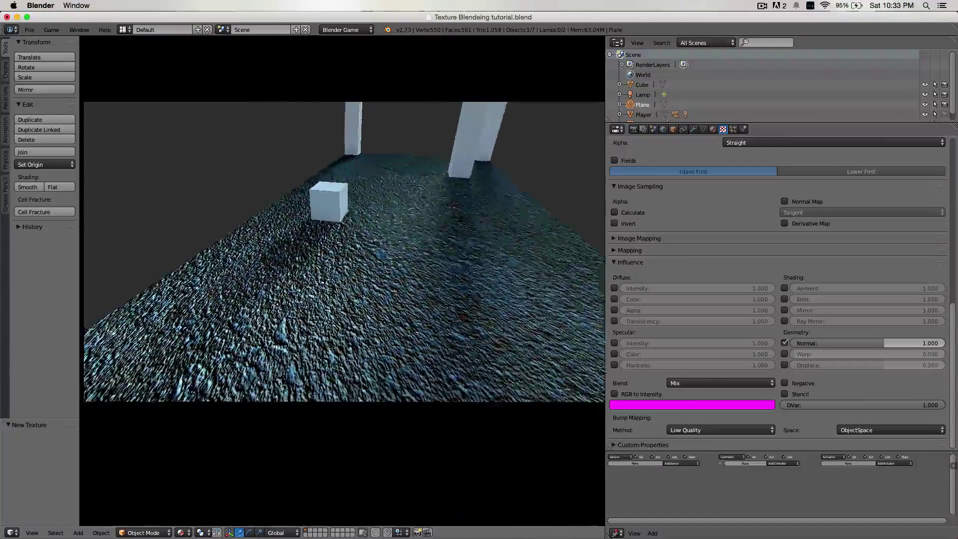
key("w")
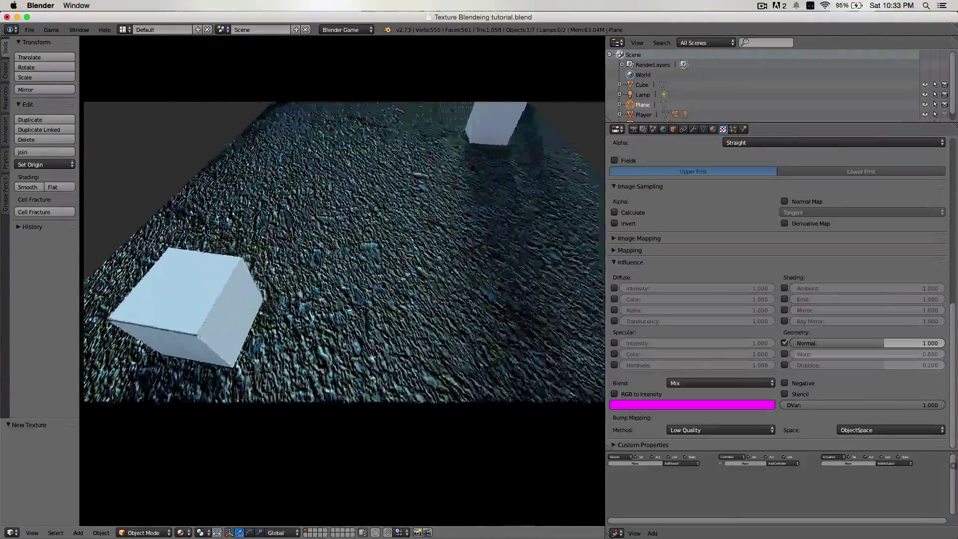
key("w")
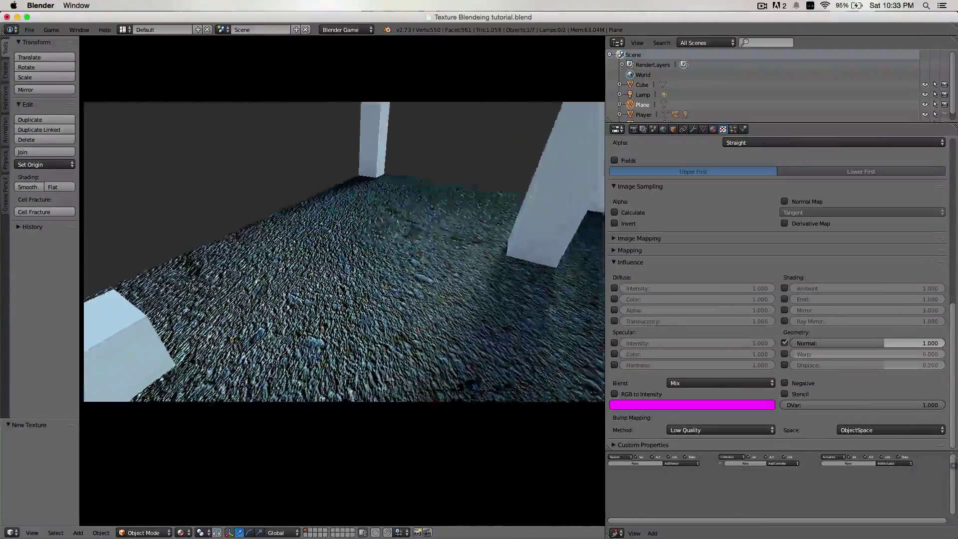
key("w")
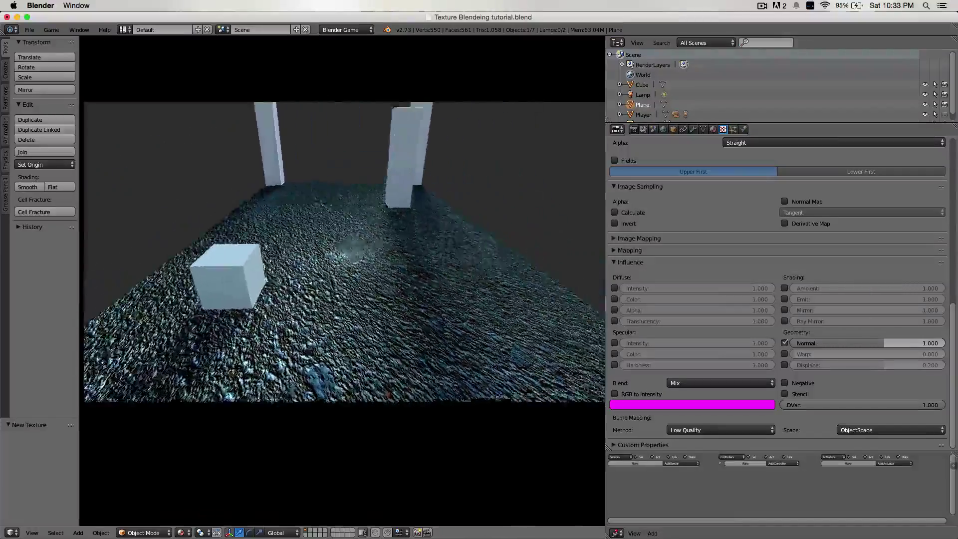
key("w")
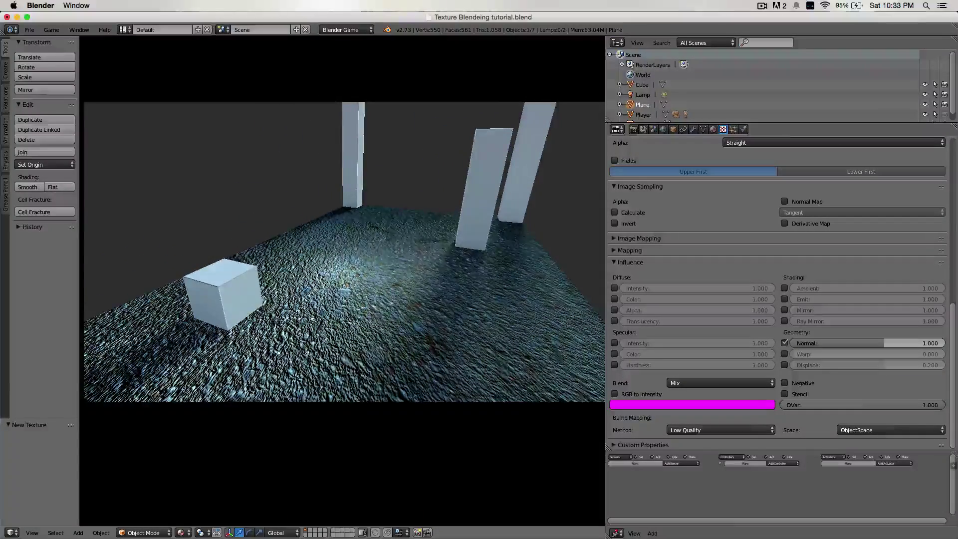
key("Escape")
Step: Enable Normal Map sampling for the floor's normal texture and inspect the floor closely in the camera view
scroll(751, 254, "up", 3)
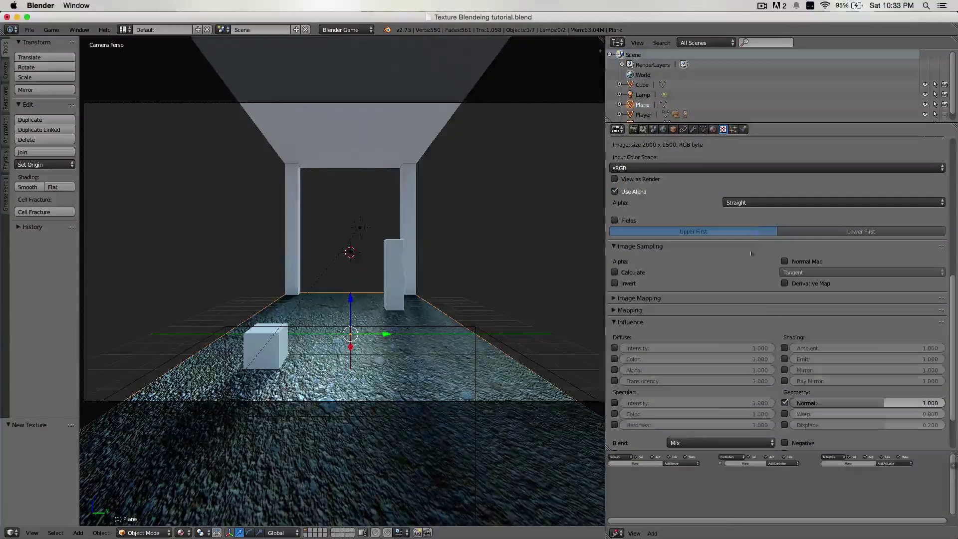
left_click(783, 262)
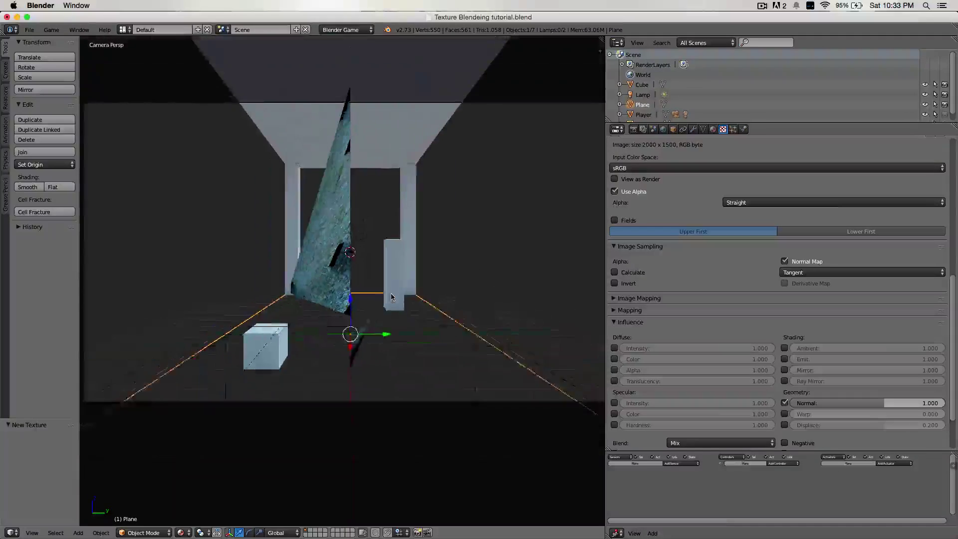
scroll(388, 304, "up", 2)
scroll(365, 307, "up", 7)
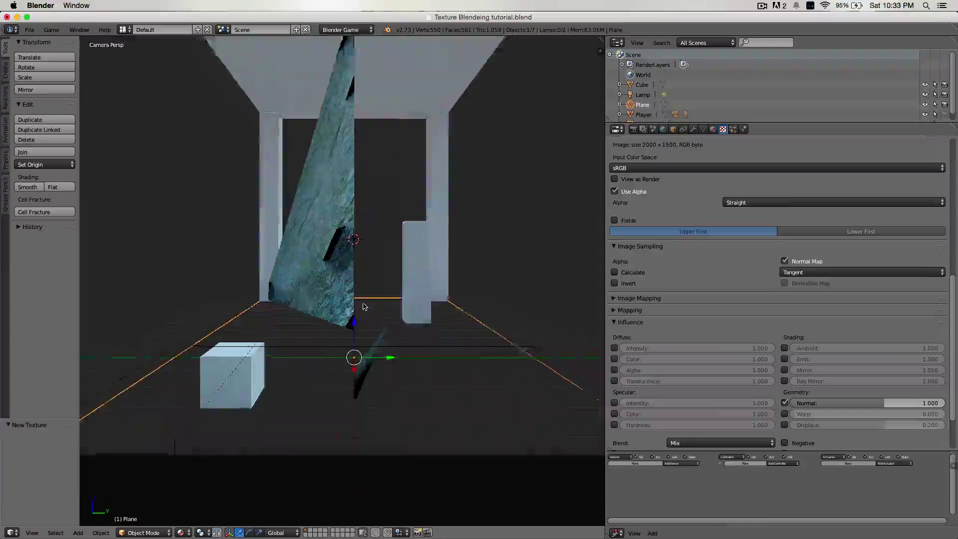
scroll(365, 306, "down", 7)
scroll(363, 306, "up", 4)
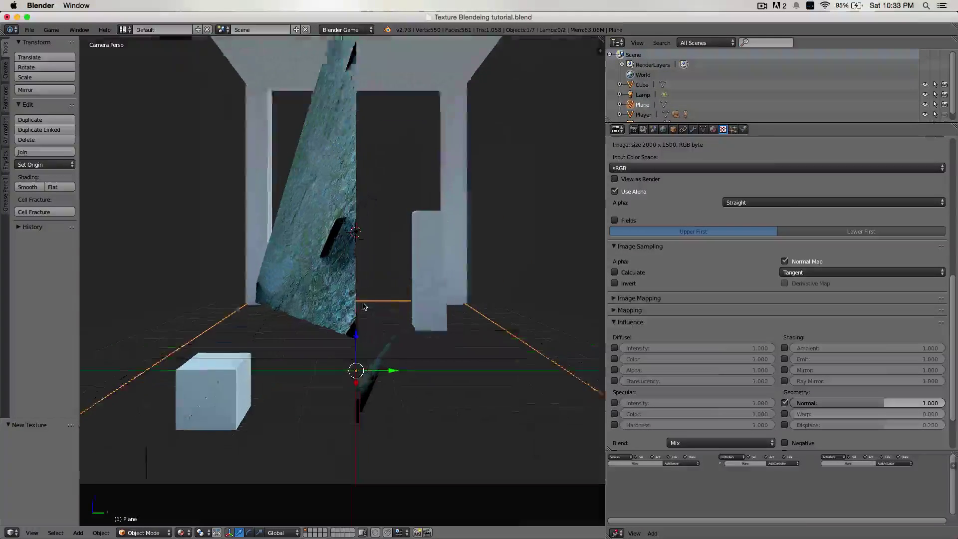
key("Home")
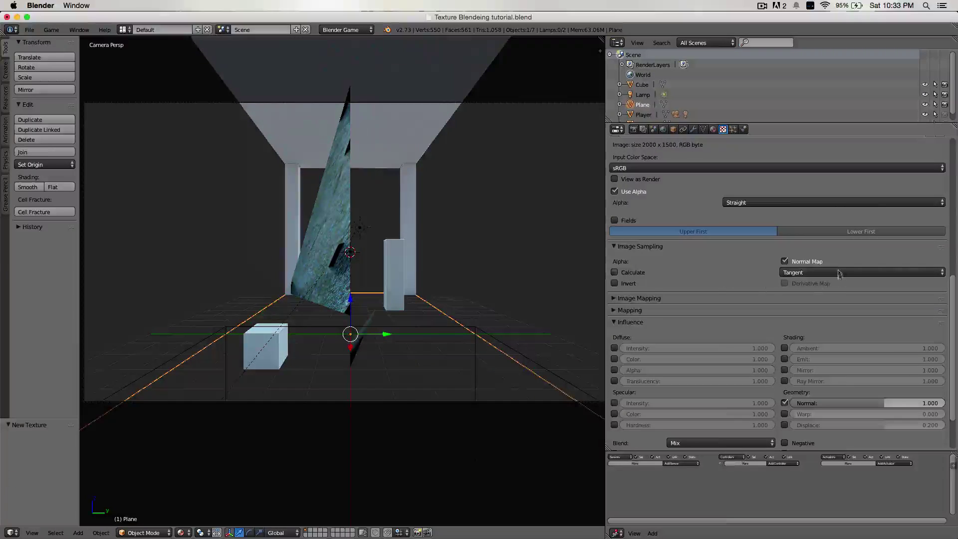
Step: Set the normal map space to Camera and test the floor's lighting in the running game
left_click(790, 273)
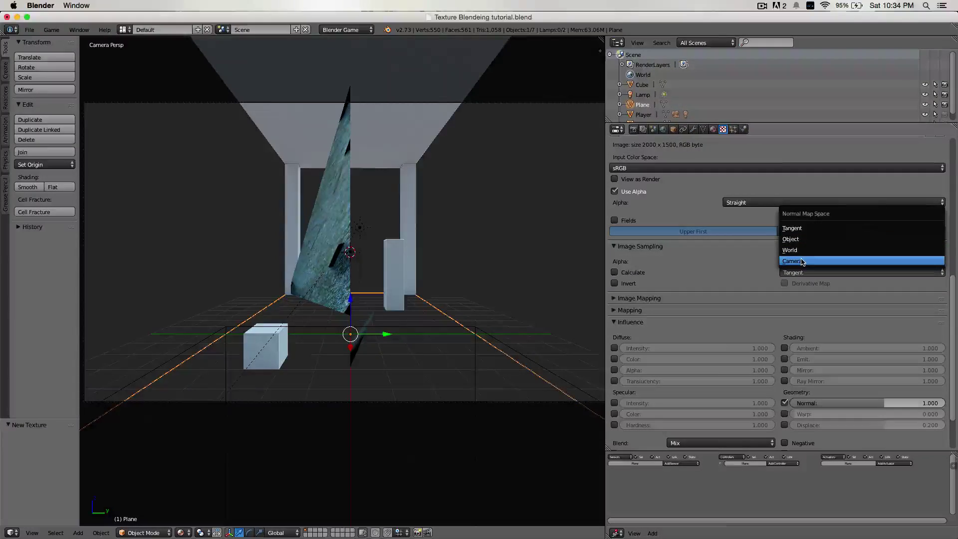
left_click(801, 262)
key("p")
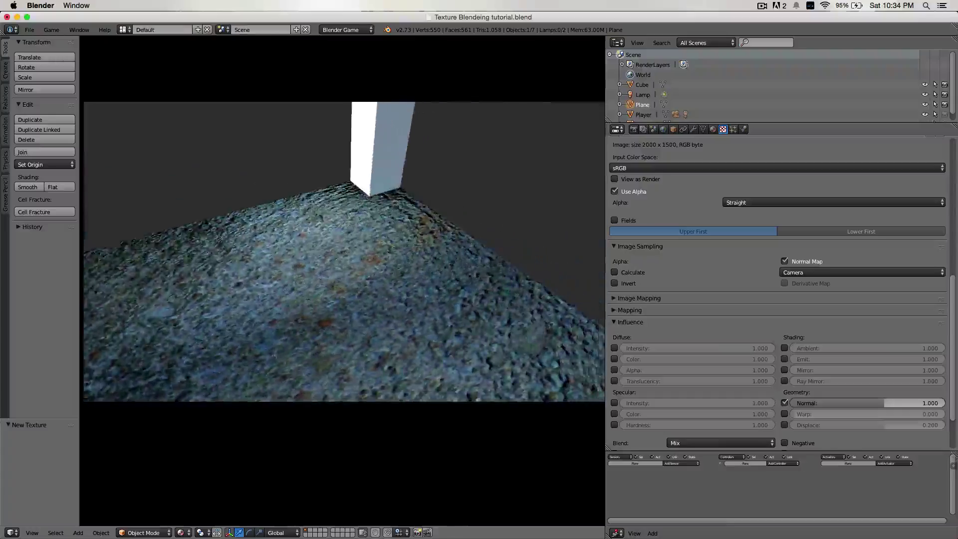
key("w")
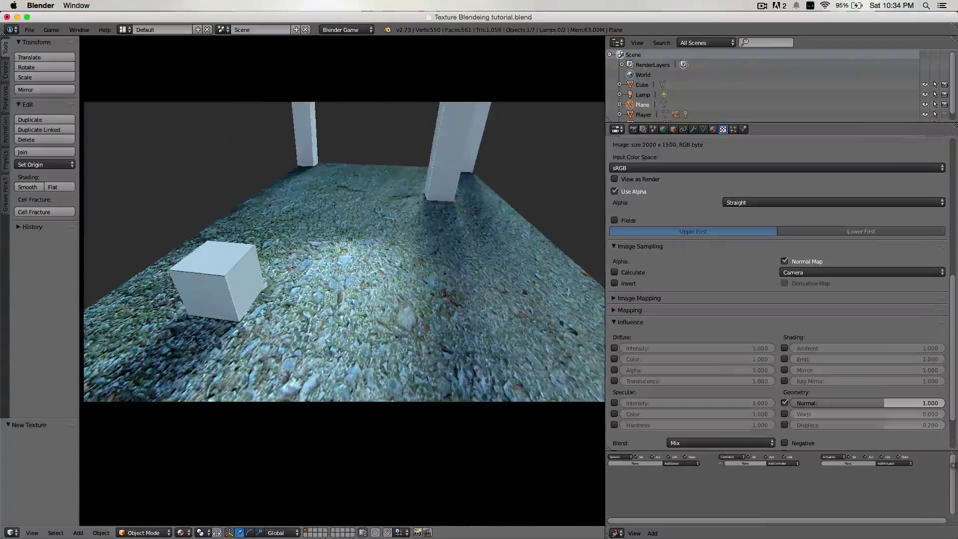
key("Escape")
Step: Change the normal map space to World and walk across the floor in the running game
left_click(841, 274)
left_click(798, 250)
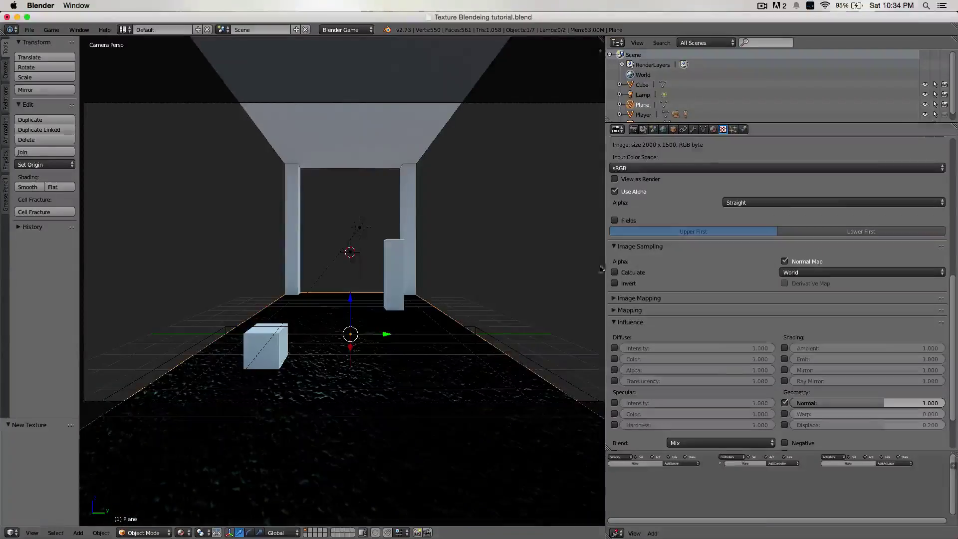
key("p")
key("w")
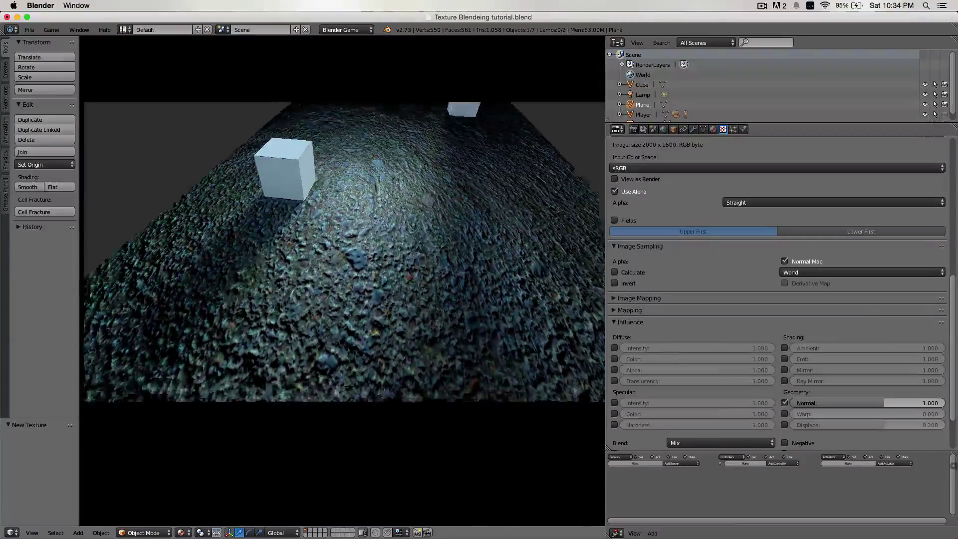
key("w")
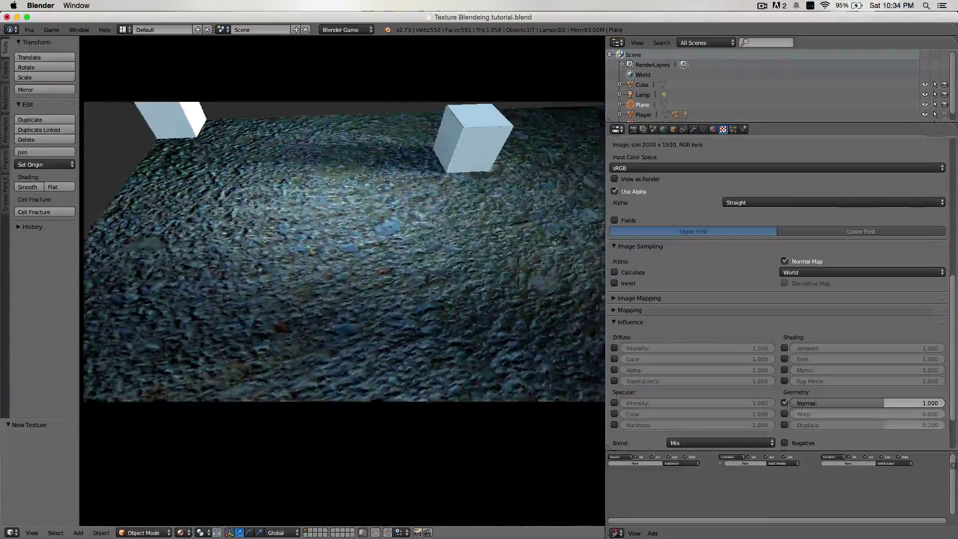
key("Escape")
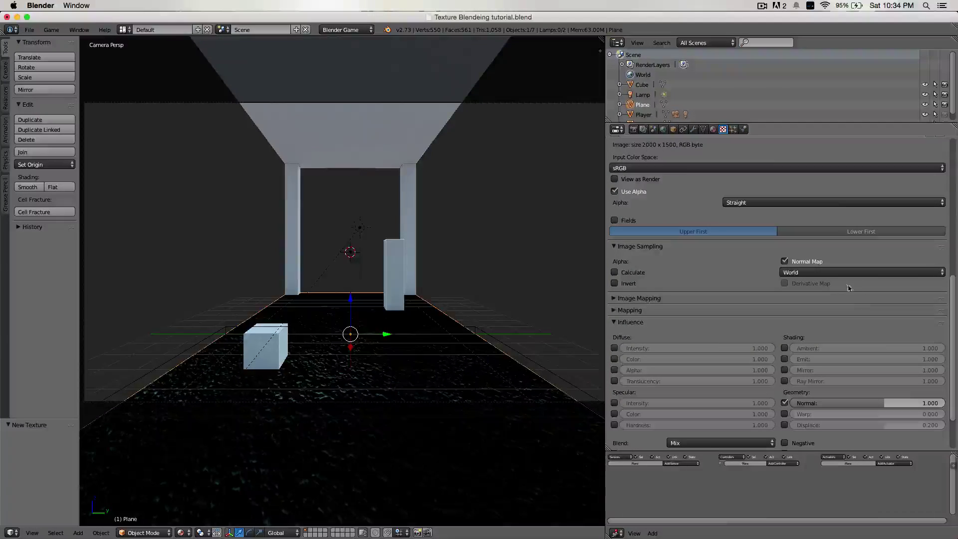
Step: Try the Object normal map space, return it to Tangent, and test the floor in the running game
left_click(832, 273)
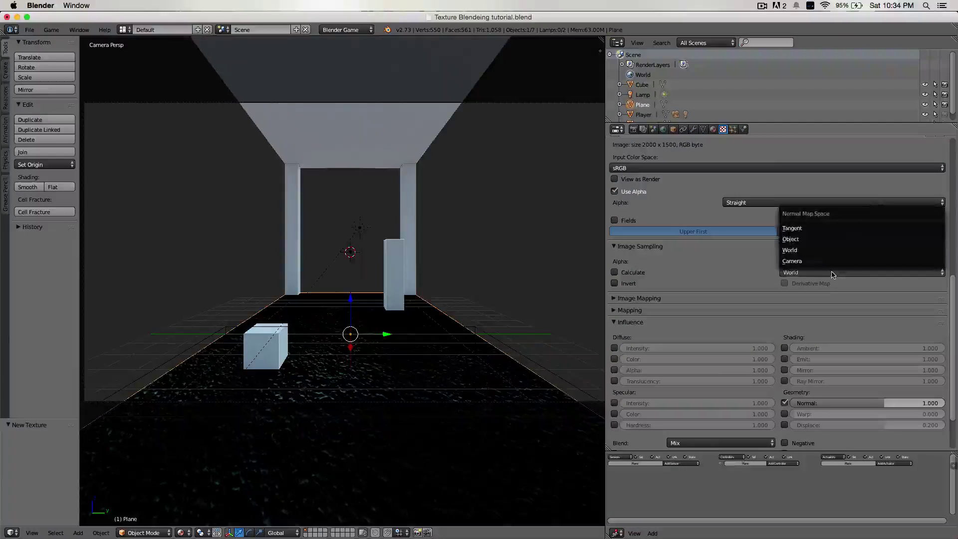
left_click(811, 240)
left_click(795, 273)
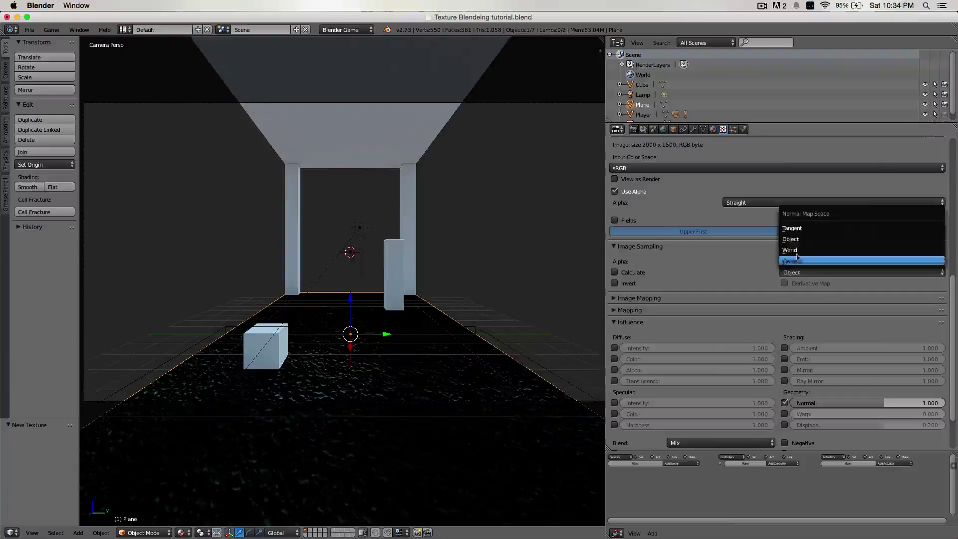
left_click(797, 231)
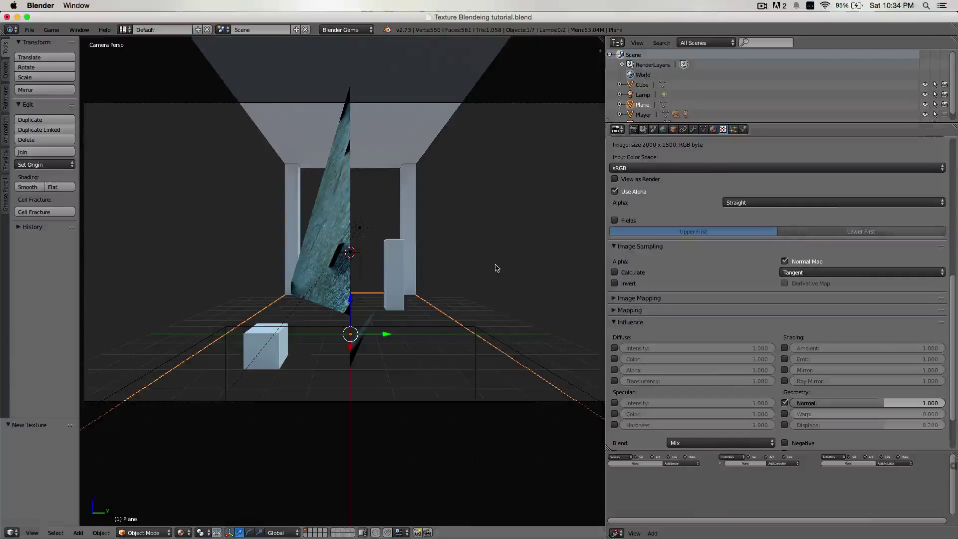
key("p")
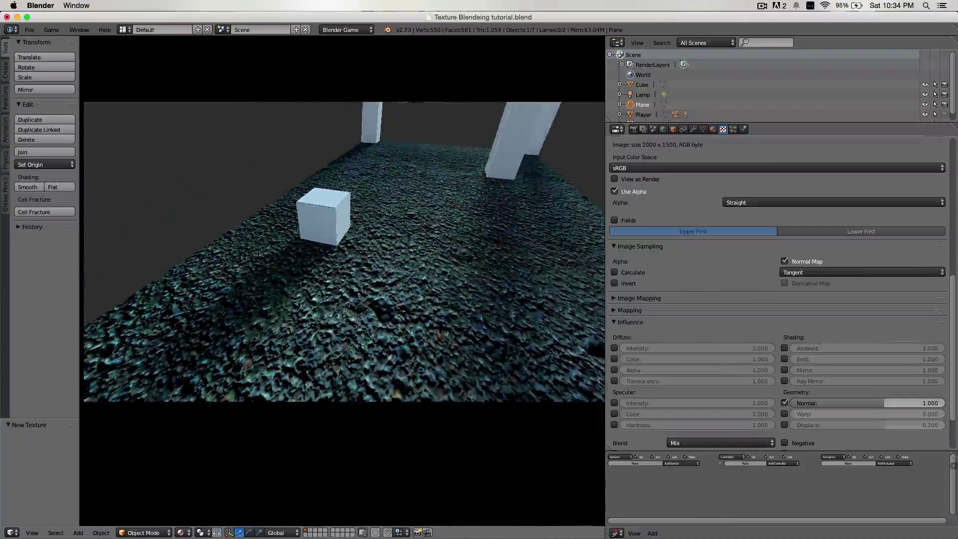
key("w")
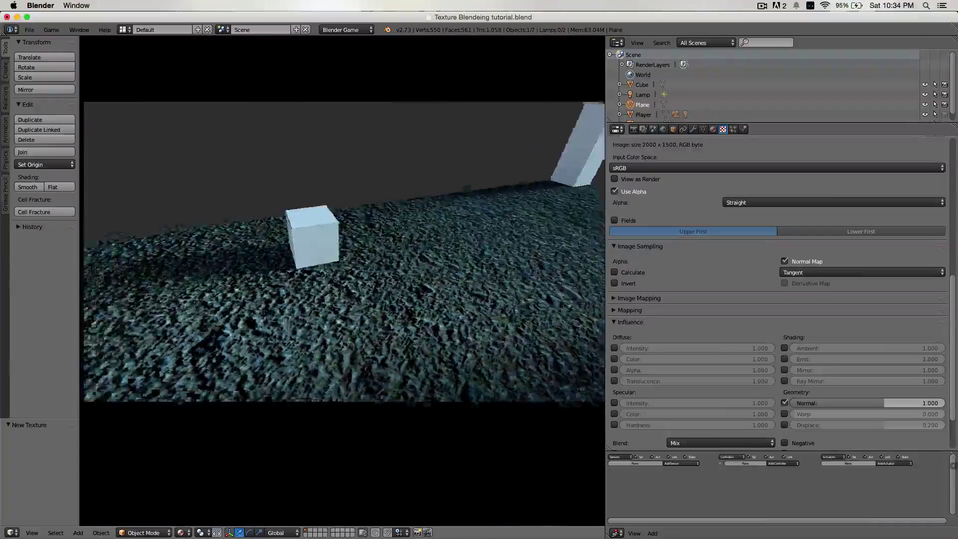
key("s")
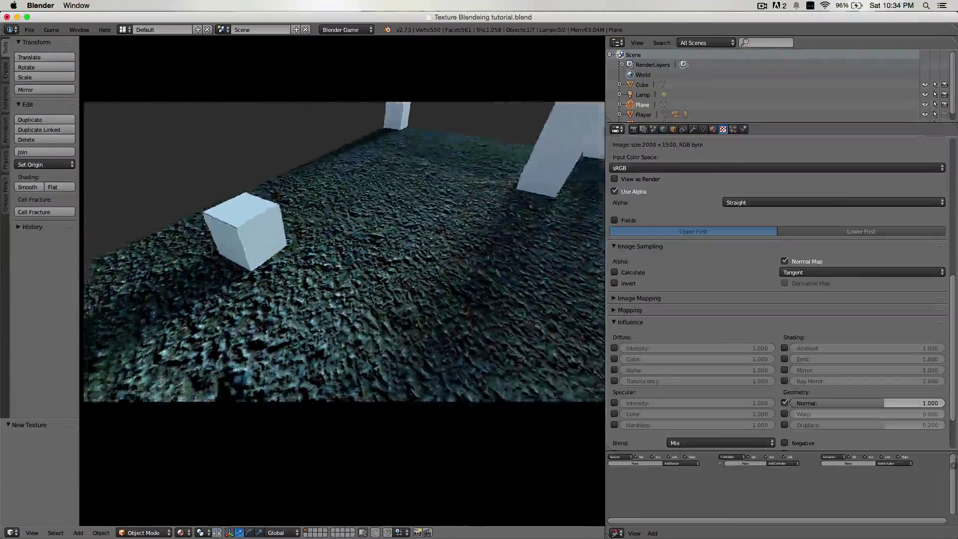
key("w")
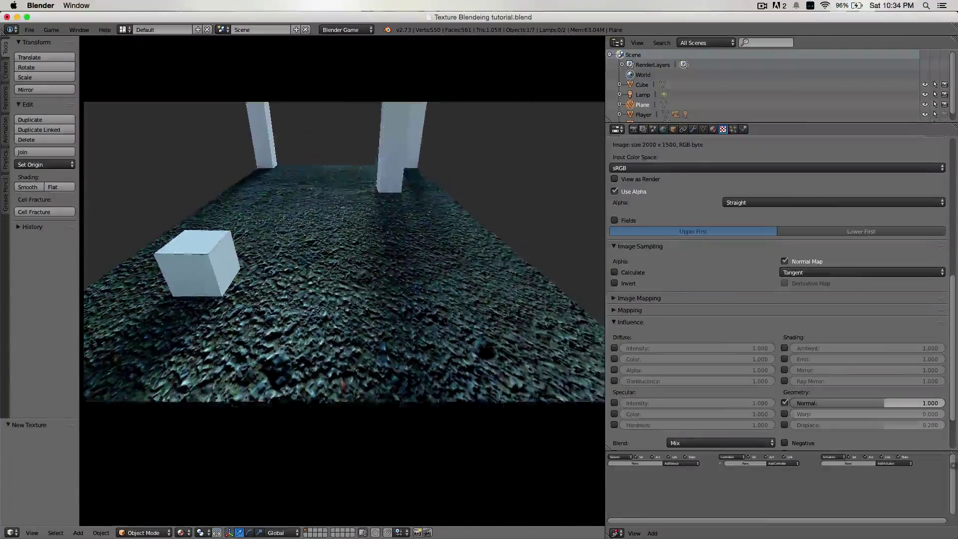
key("Escape")
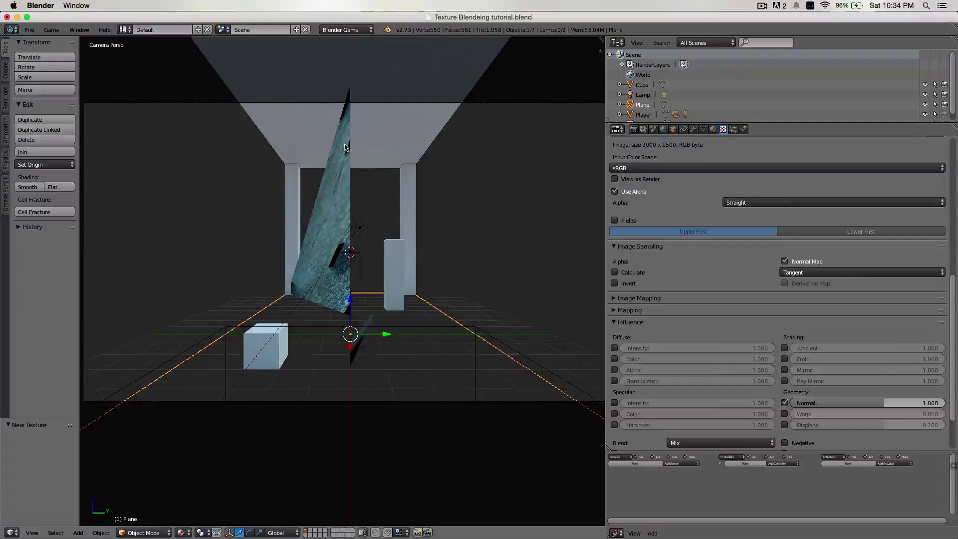
Step: Inspect the distorted floor from outside the room, turn off Normal Map sampling, and check the floor in the running game
scroll(390, 281, "left", 15)
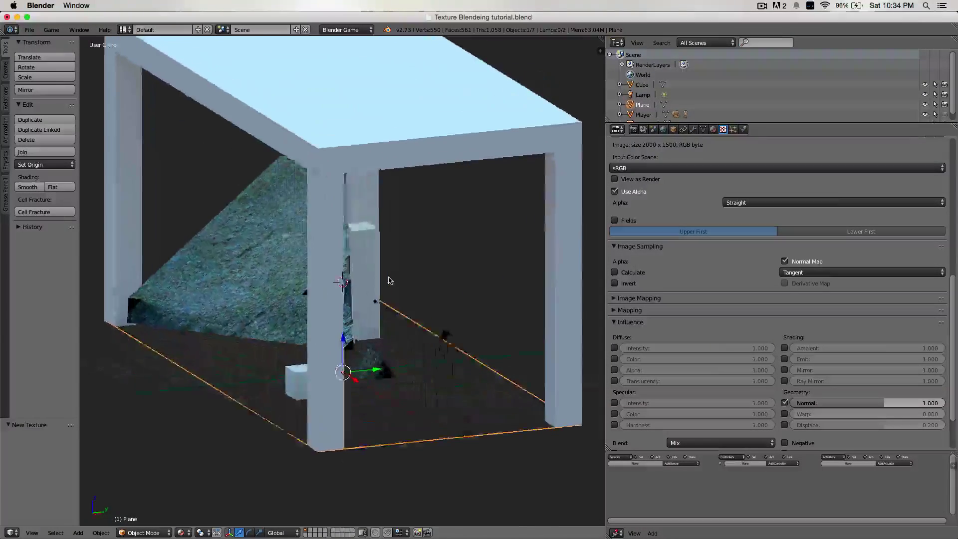
scroll(390, 281, "right", 15)
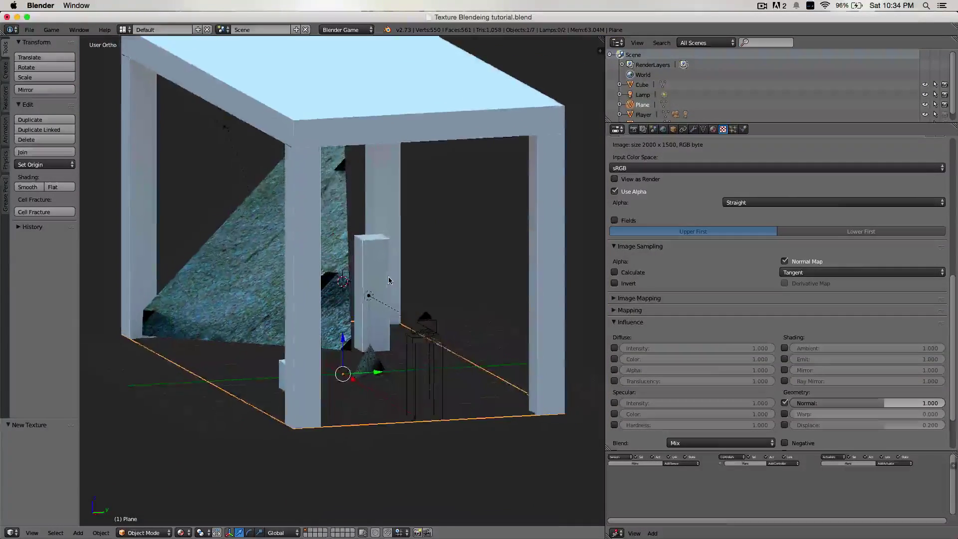
key("KP_0")
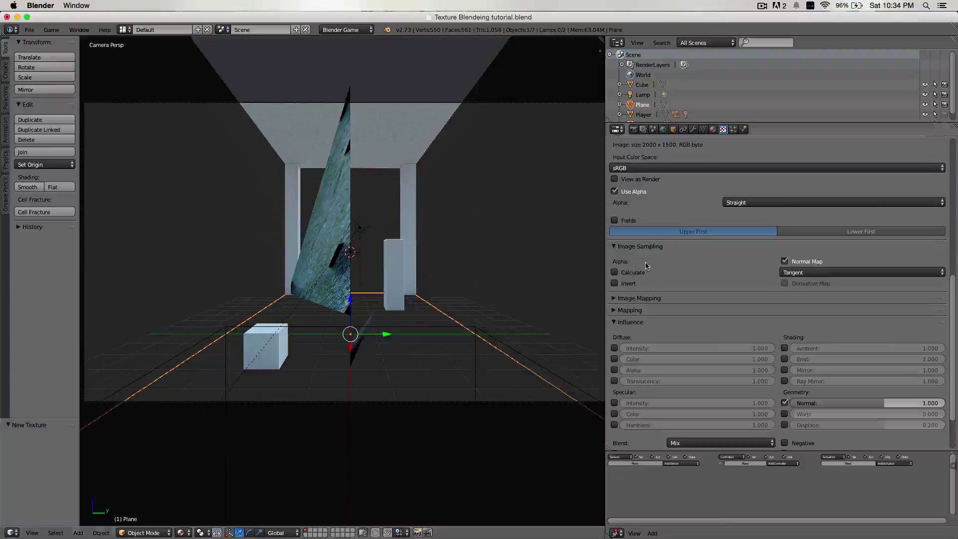
left_click(785, 263)
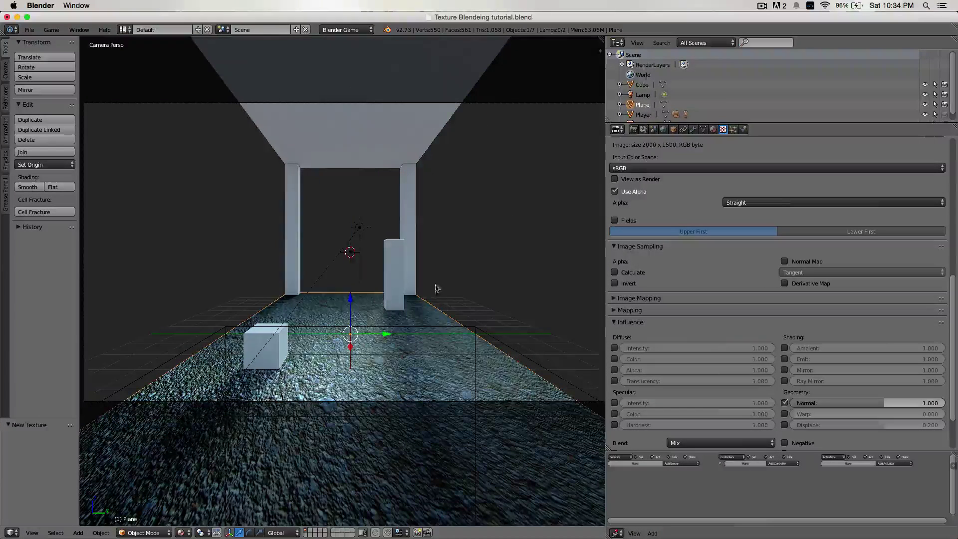
scroll(832, 400, "down", 3)
scroll(832, 401, "down", 1)
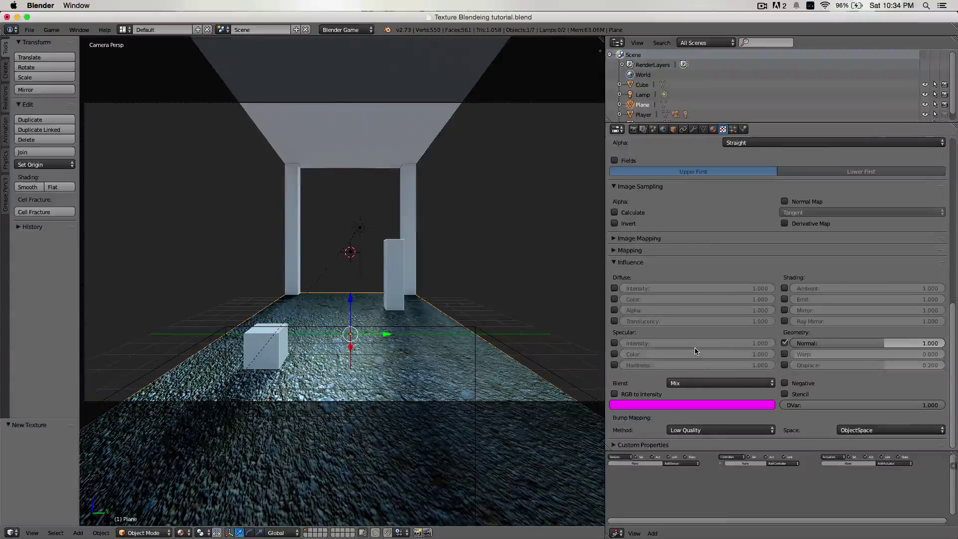
key("p")
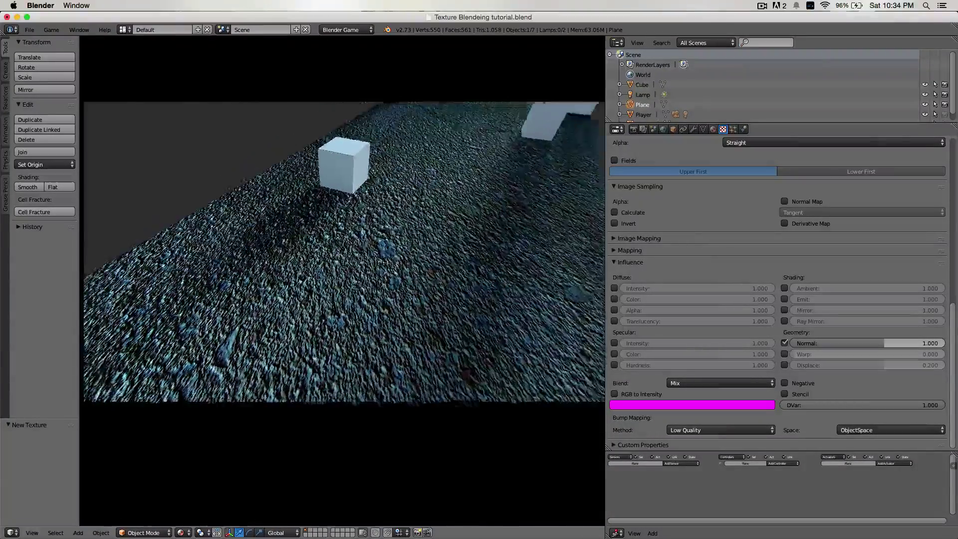
key("Escape")
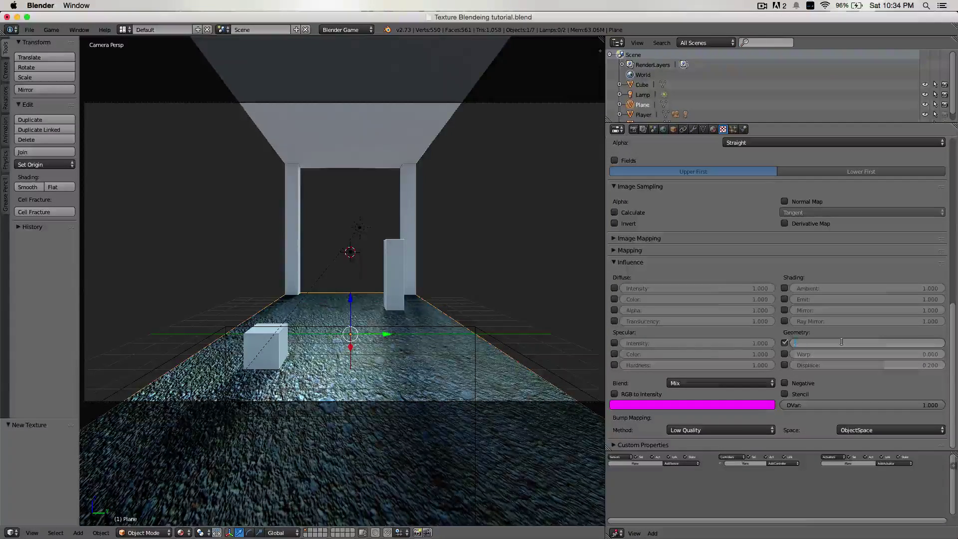
Step: Set the texture's Normal influence to 0.1 and walk around the floor in the running game
key("Return")
key("p")
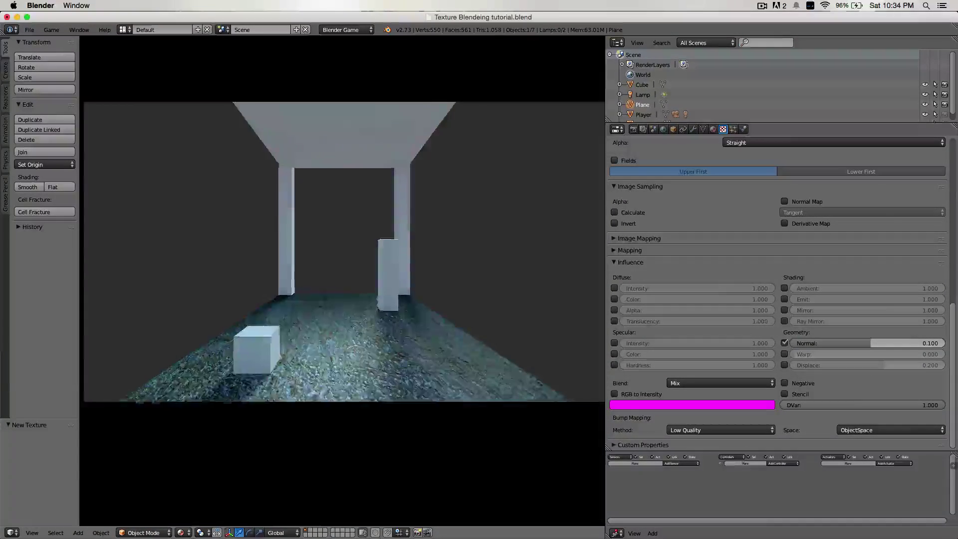
key("s")
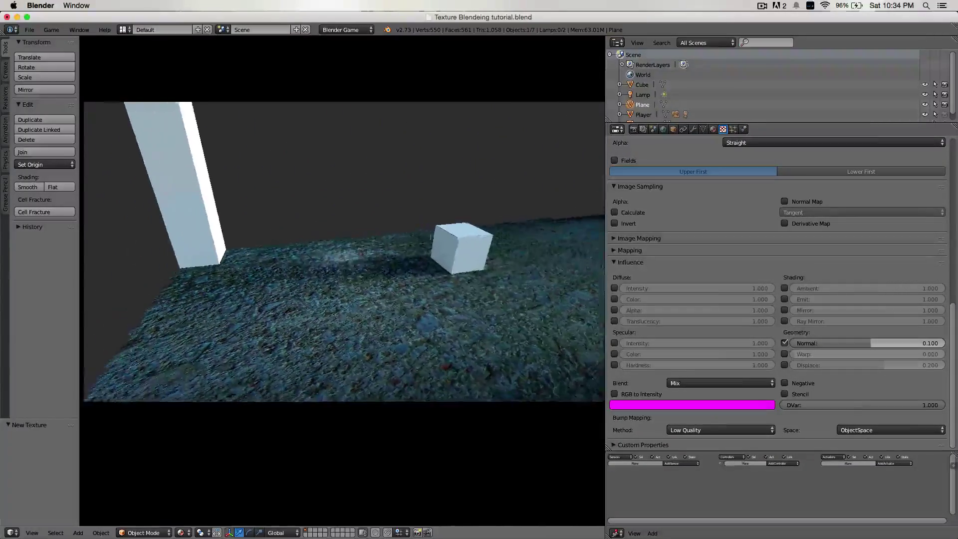
Step: Set the texture's Normal influence to 0.3 and check the floor in the running game
key("Escape")
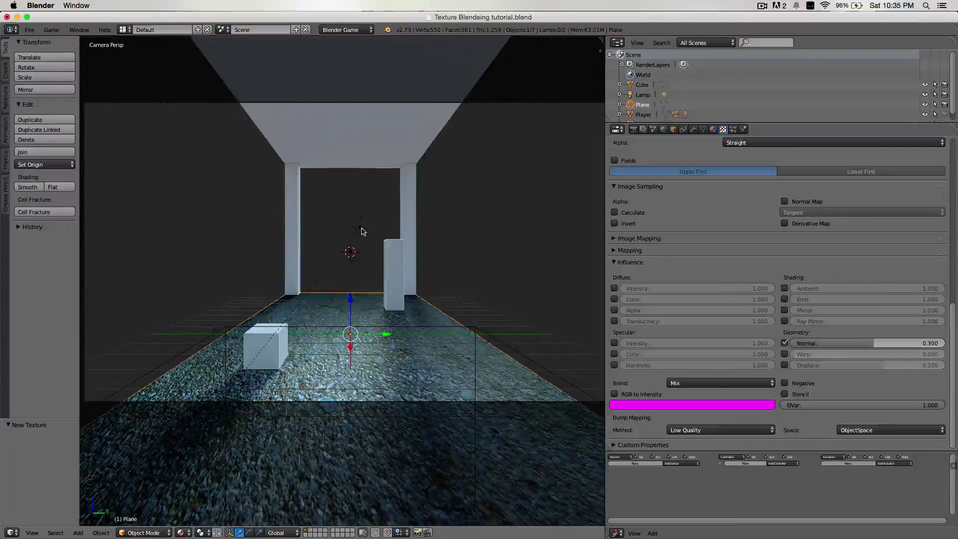
key("p")
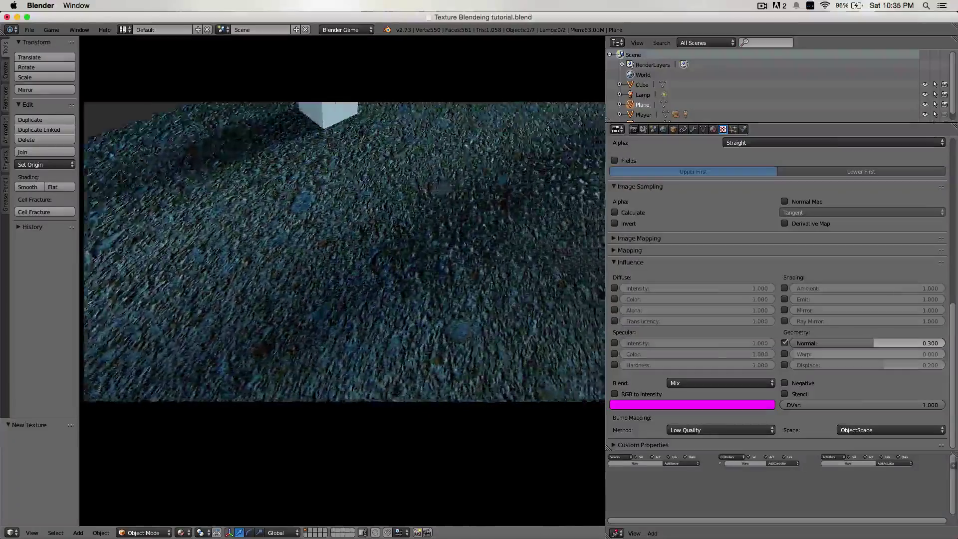
key("w")
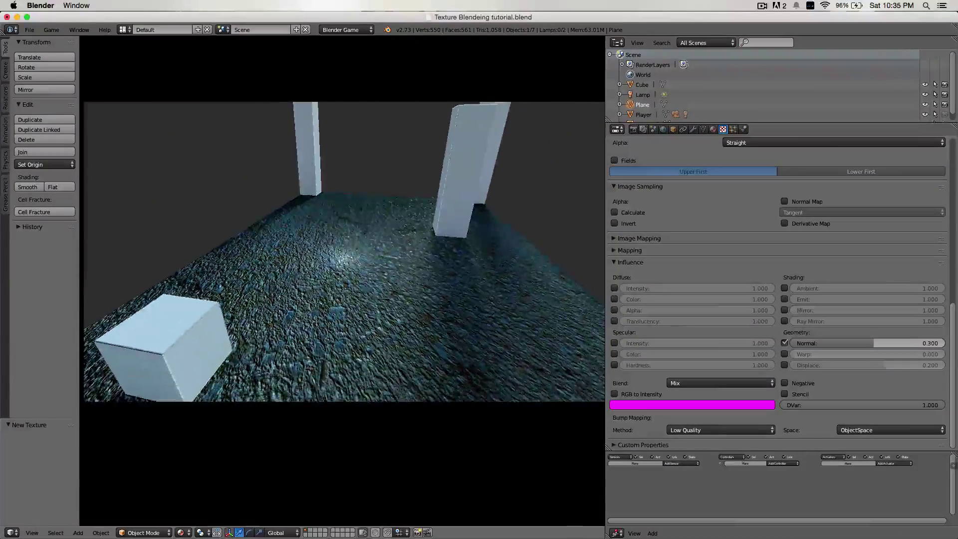
key("Escape")
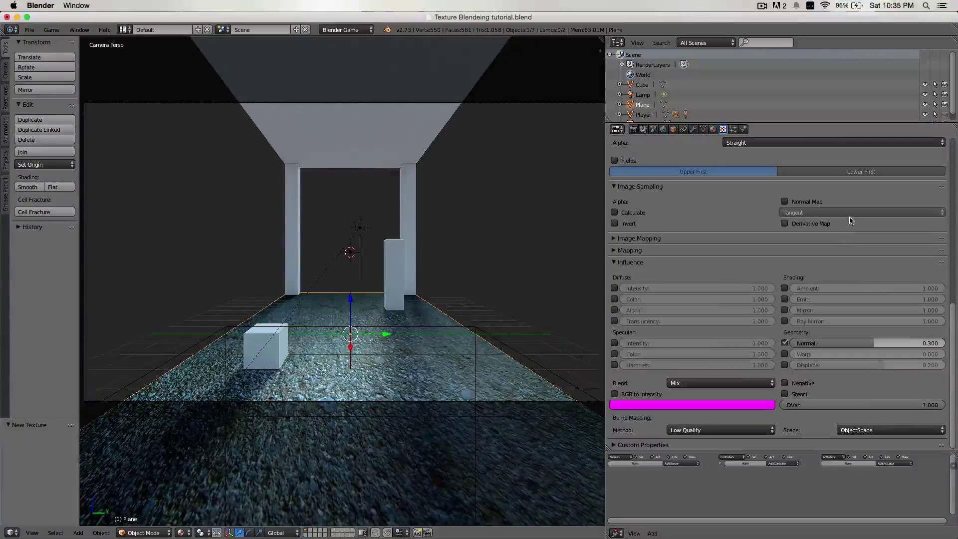
Step: Set the floor texture's Normal influence to 0.2
left_click(886, 347)
type("0.2")
key("Return")
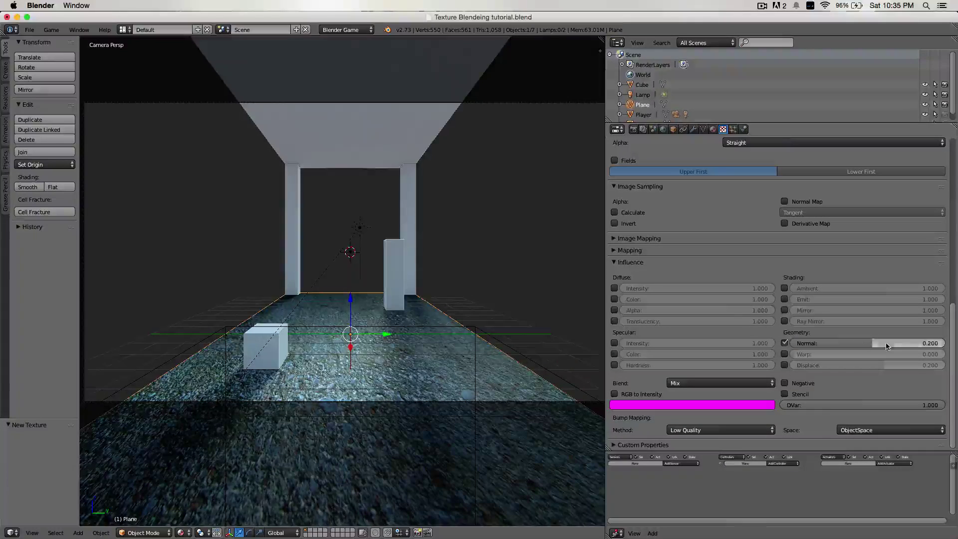
Step: Turn on Normal Map sampling, walk around the floor in the running game, and turn the sampling back off
left_click(784, 202)
key("p")
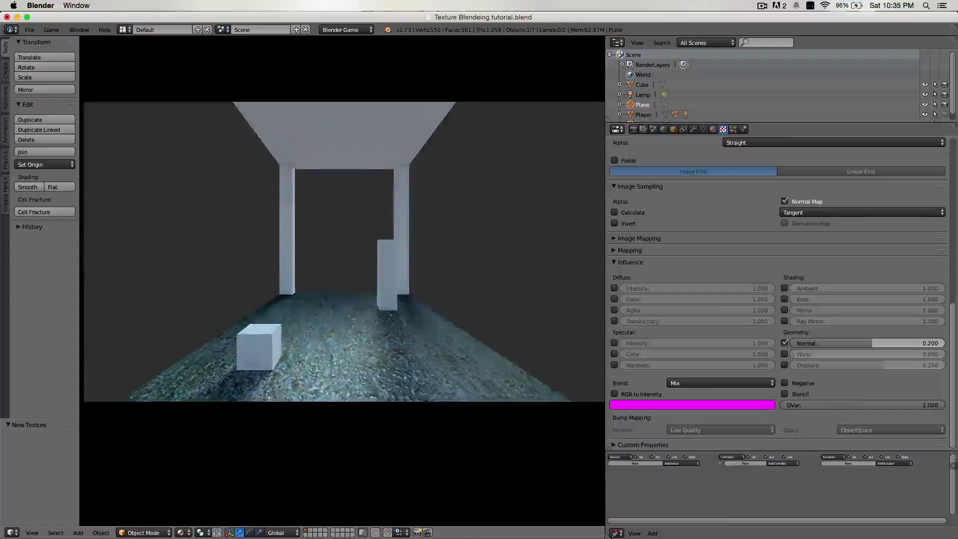
key("d")
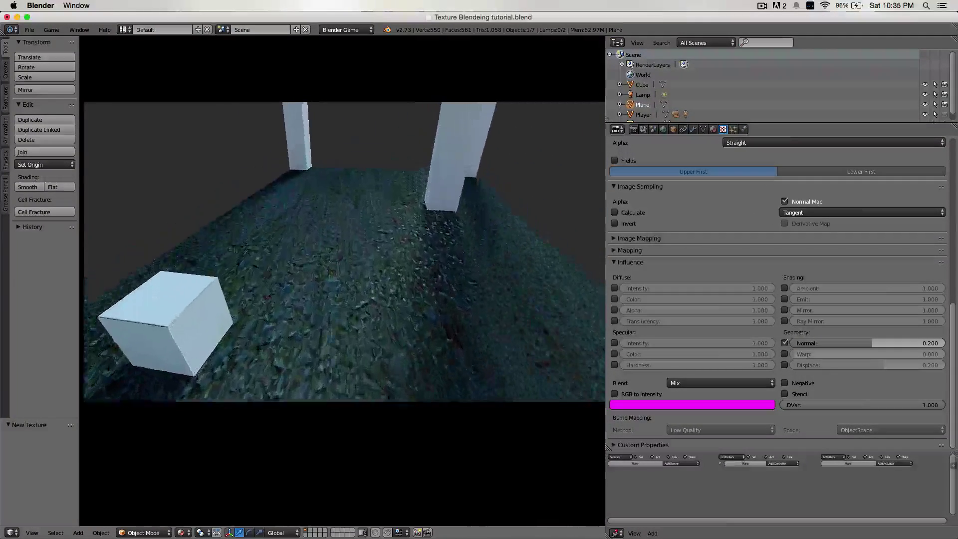
key("w")
key("s")
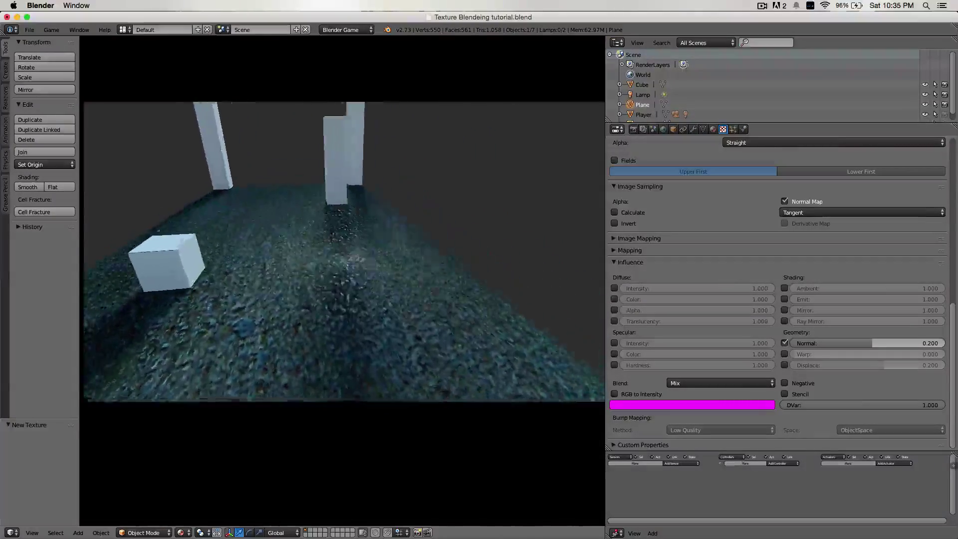
key("w")
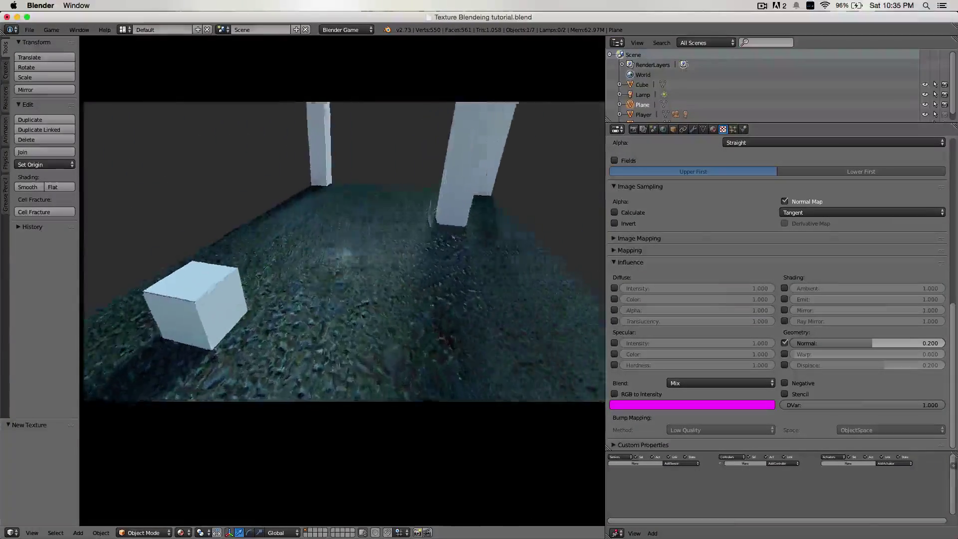
key("s")
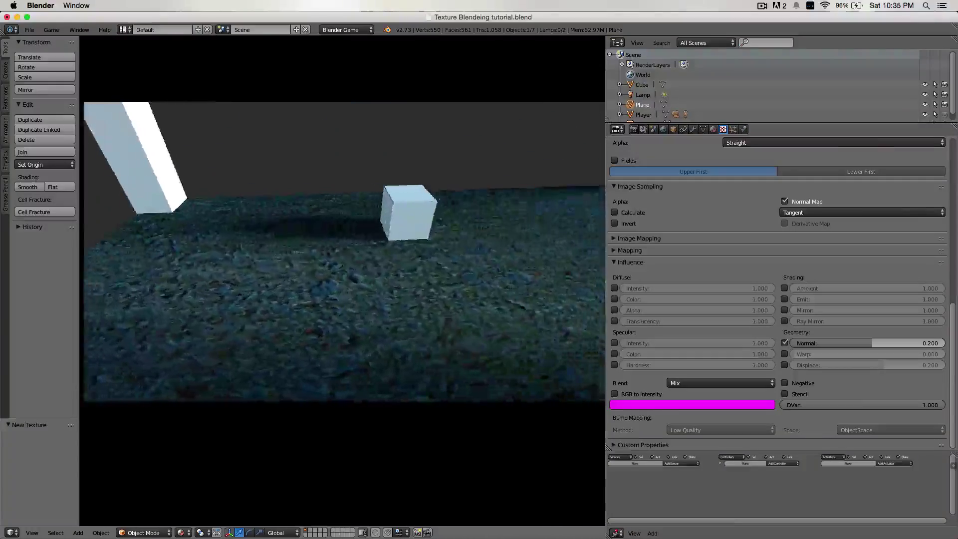
key("w")
key("s")
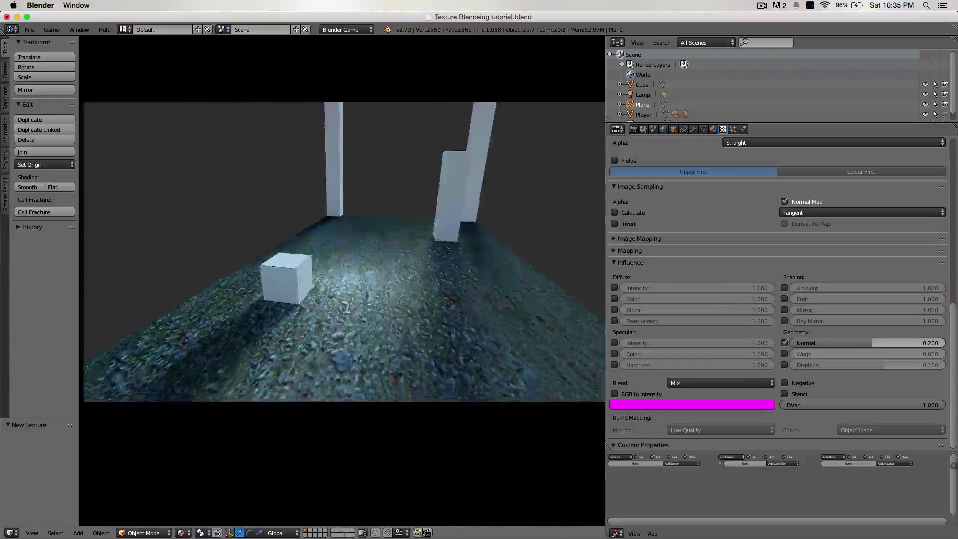
key("w")
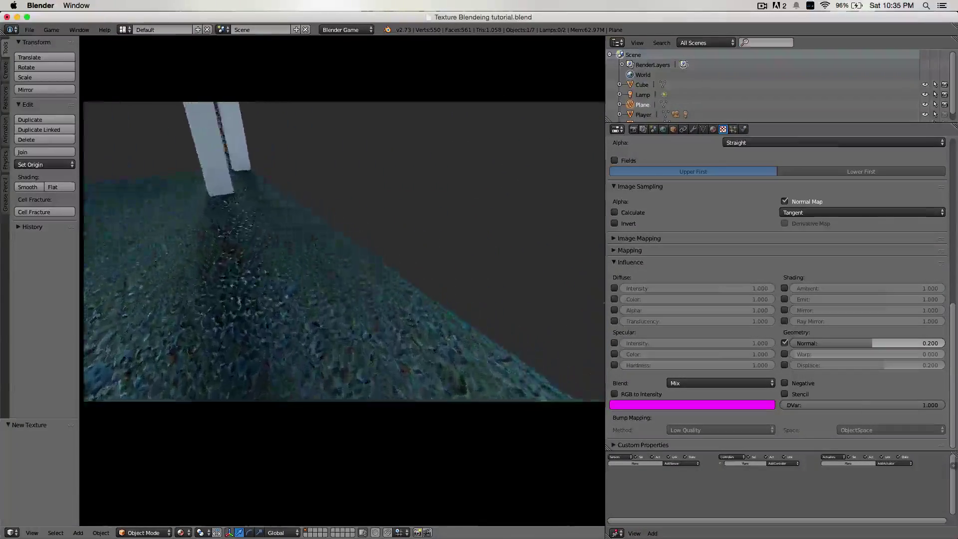
key("s")
key("w")
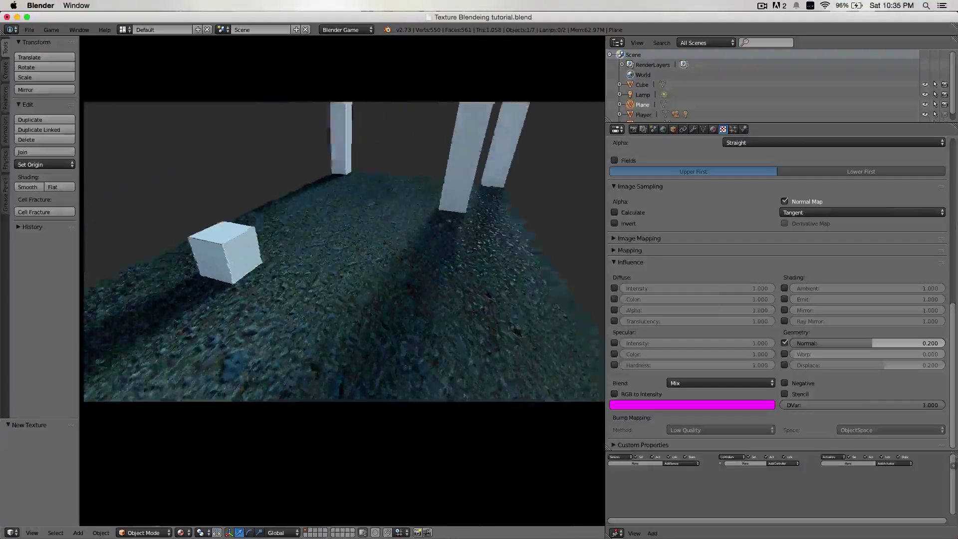
key("w")
key("Escape")
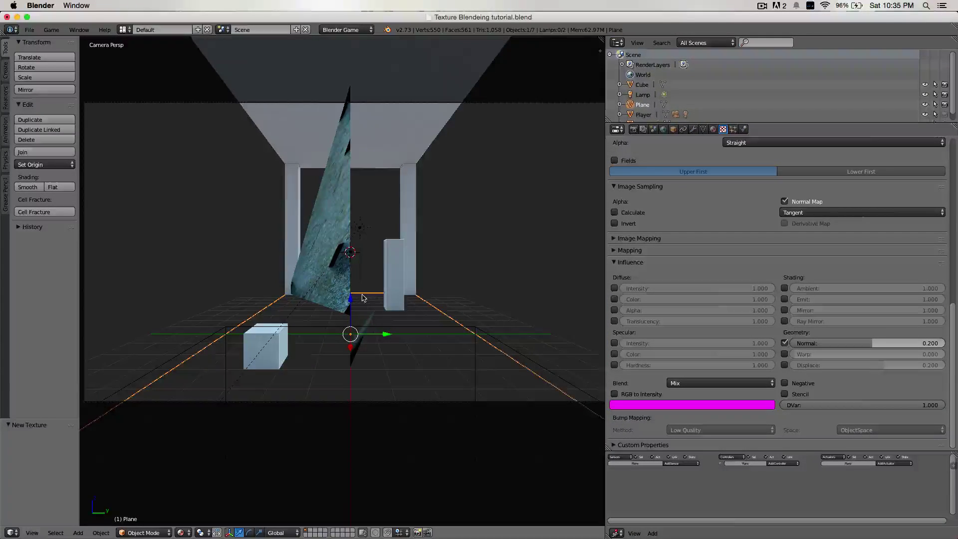
left_click(785, 202)
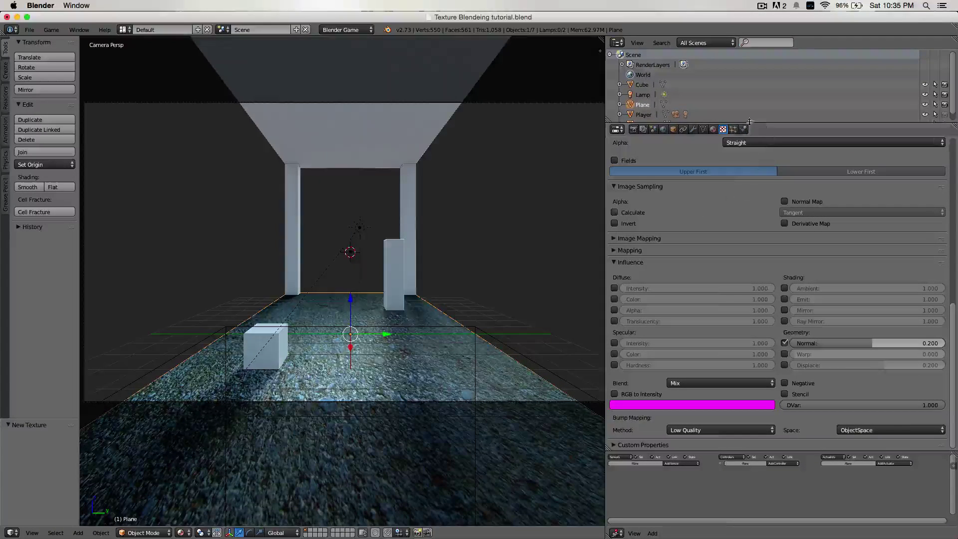
Step: Toggle the floor material's Shadeless option on and back off, and check the floor in the running game
left_click(713, 129)
left_click(784, 415)
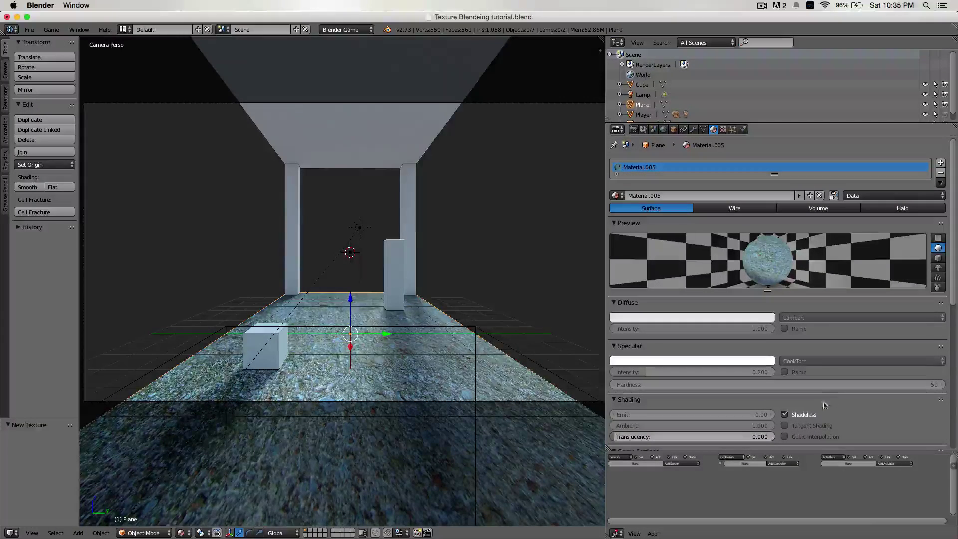
left_click(785, 415)
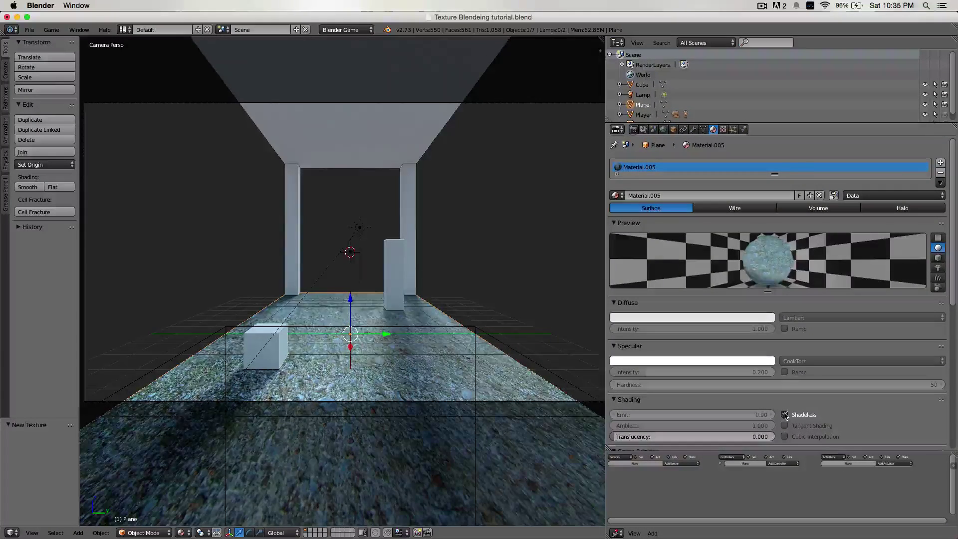
key("p")
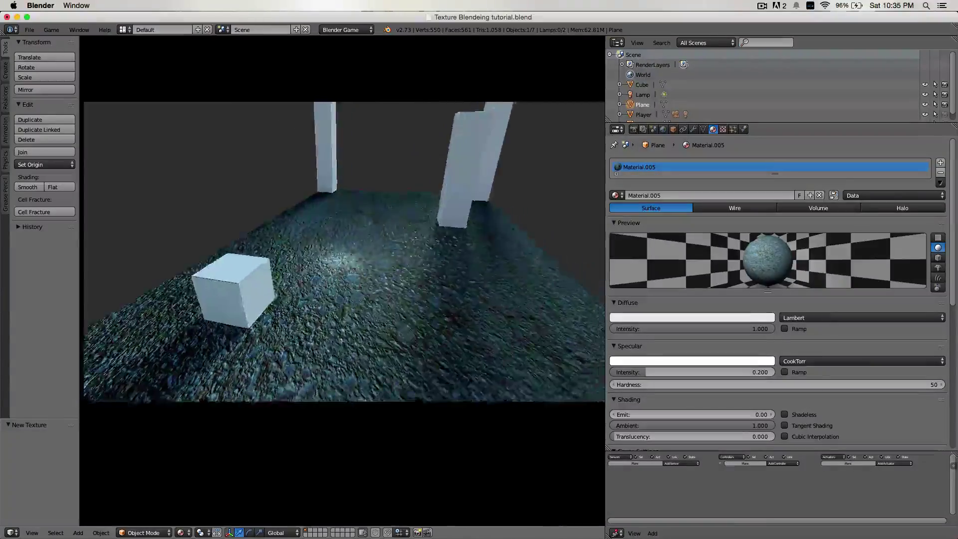
key("d")
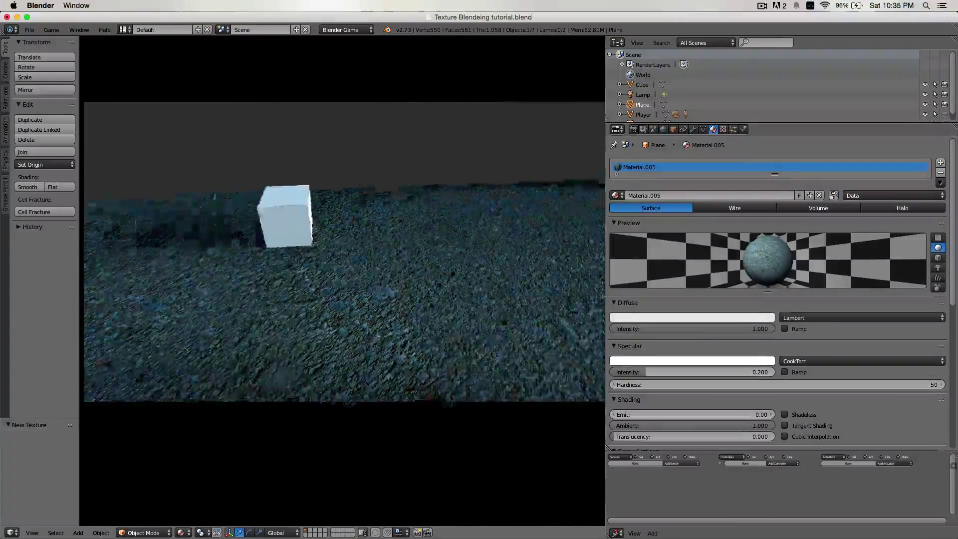
key("s")
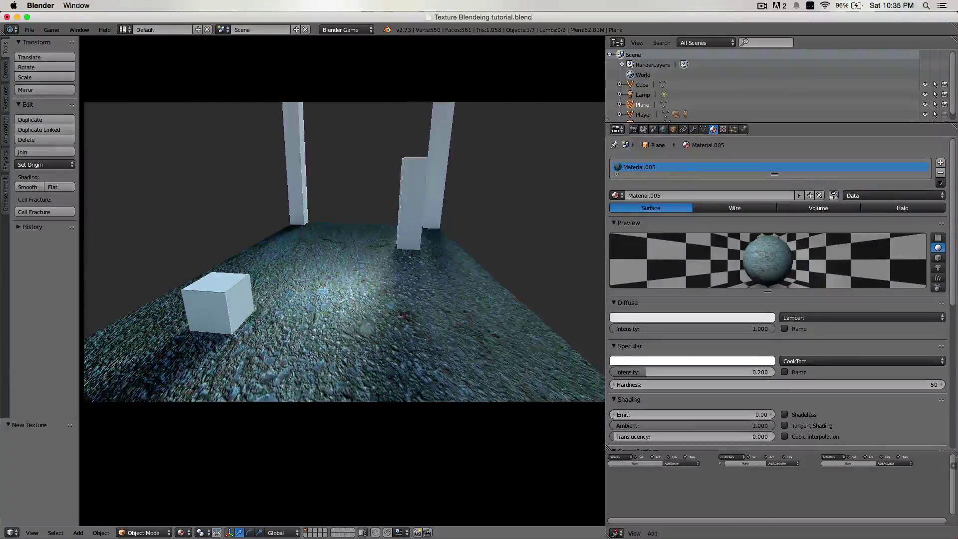
key("Escape")
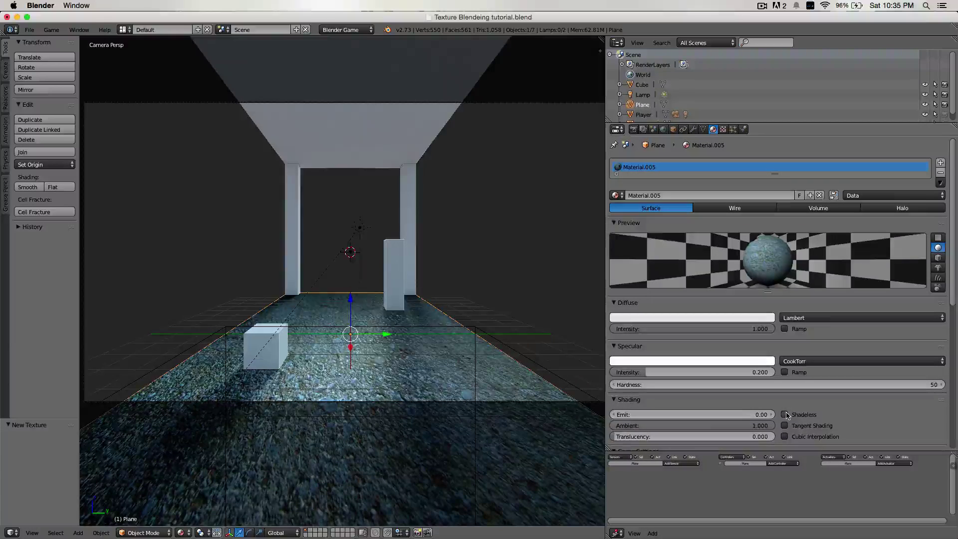
Step: Turn Normal Map sampling on for the floor texture and inspect the floor from outside the room
left_click(723, 129)
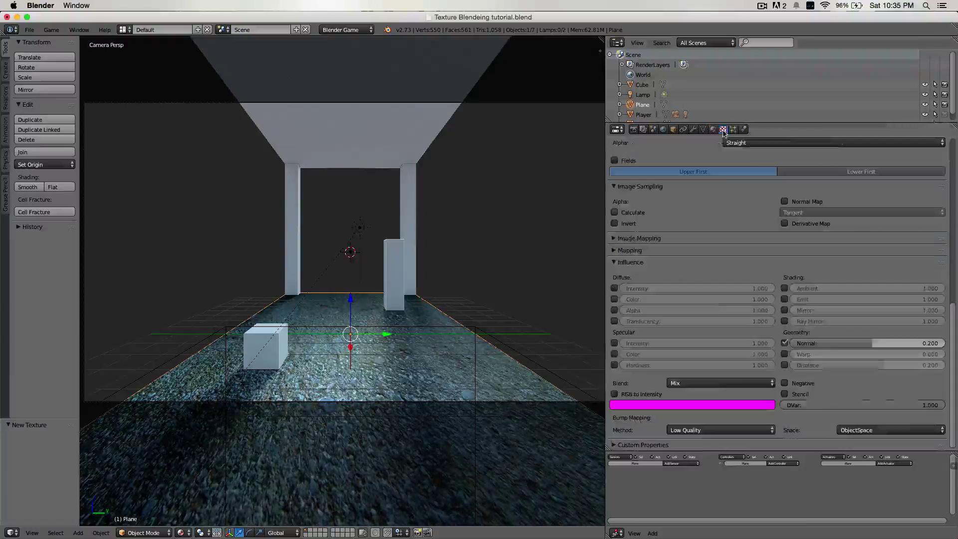
left_click(786, 202)
middle_click_drag(219, 227, 306, 265)
scroll(307, 264, "down", 6)
scroll(183, 245, "up", 2)
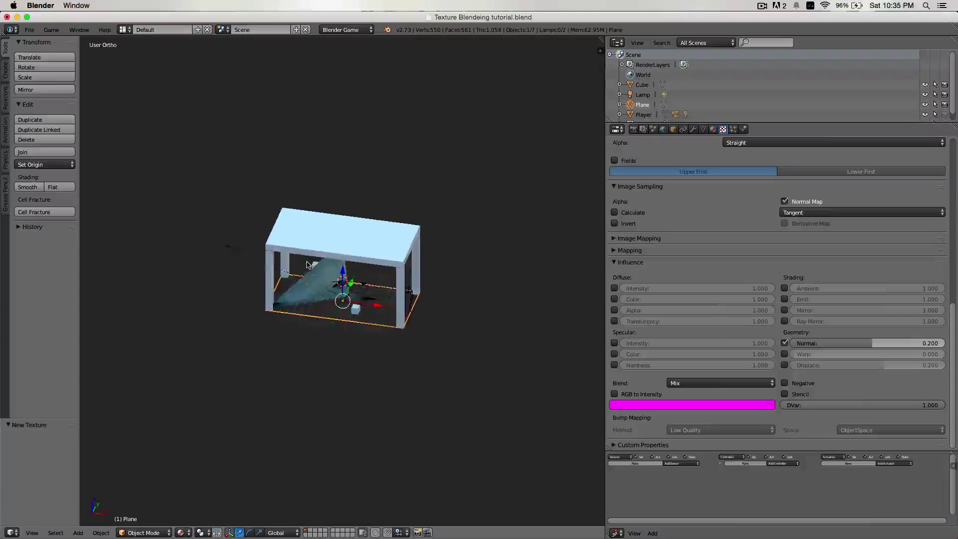
Step: Select the lamp outside the room, snap the 3D cursor to it, and reset the cursor to the scene center
right_click(210, 244)
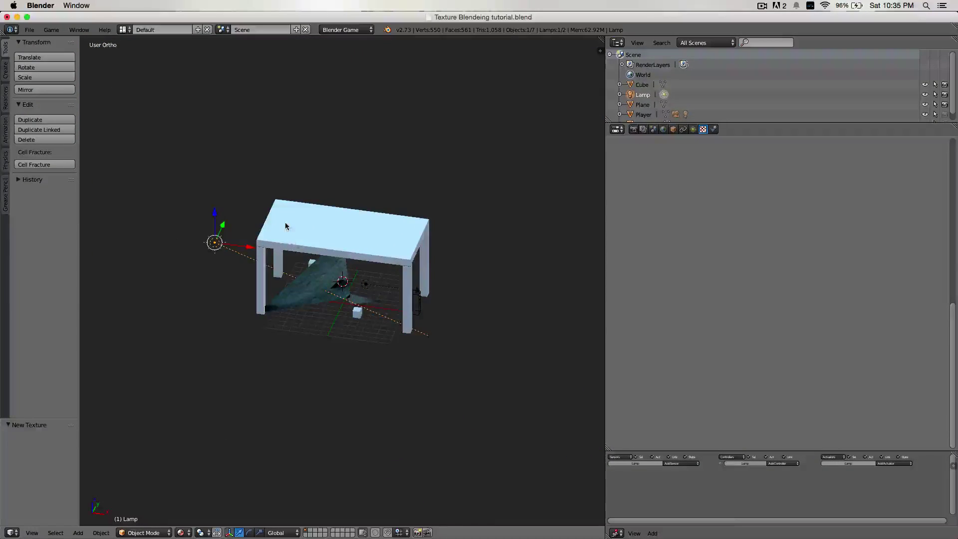
scroll(286, 223, "down", 3)
scroll(285, 223, "up", 4)
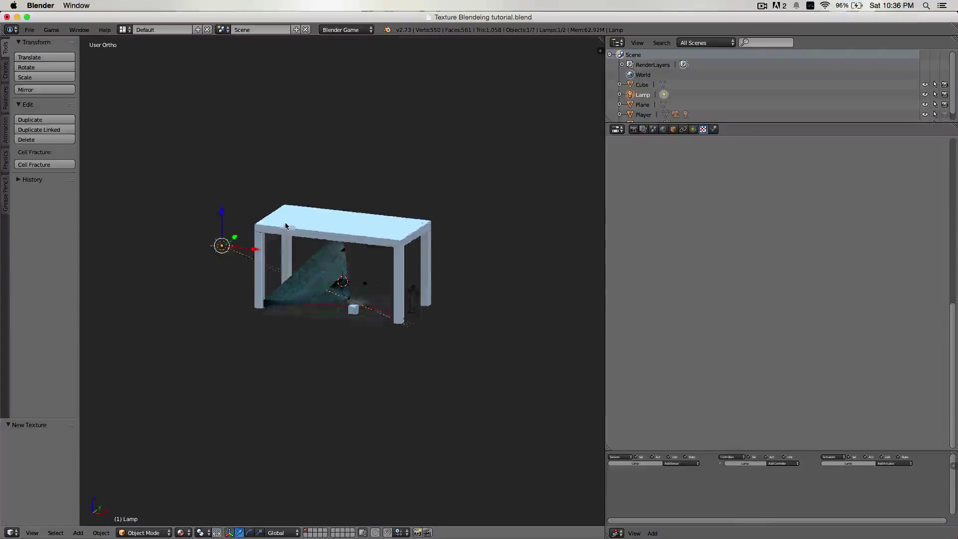
key("shift+s")
left_click(318, 219)
key("shift+s")
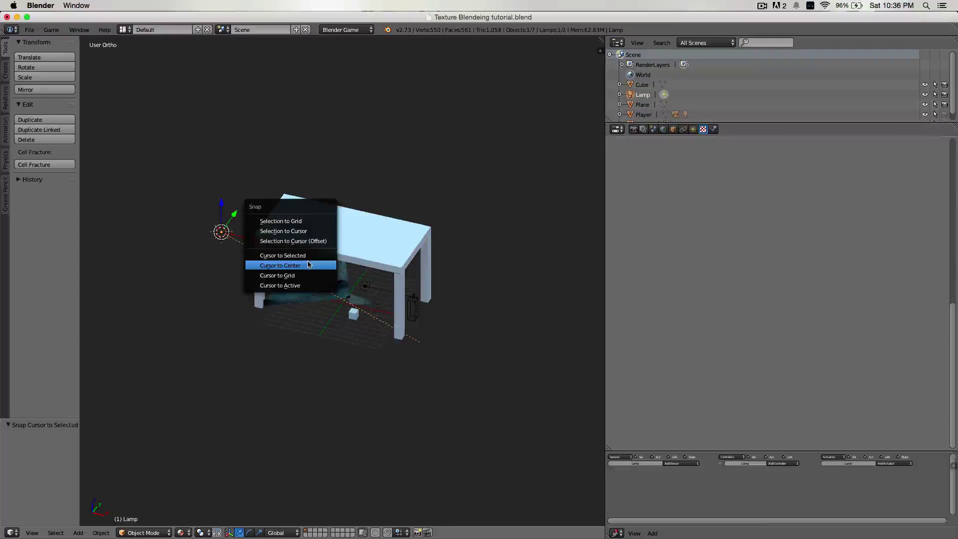
left_click(308, 264)
Step: Add a Hemi lamp at the 3D cursor and move it up 2 units along Z
middle_click_drag(325, 319, 334, 326)
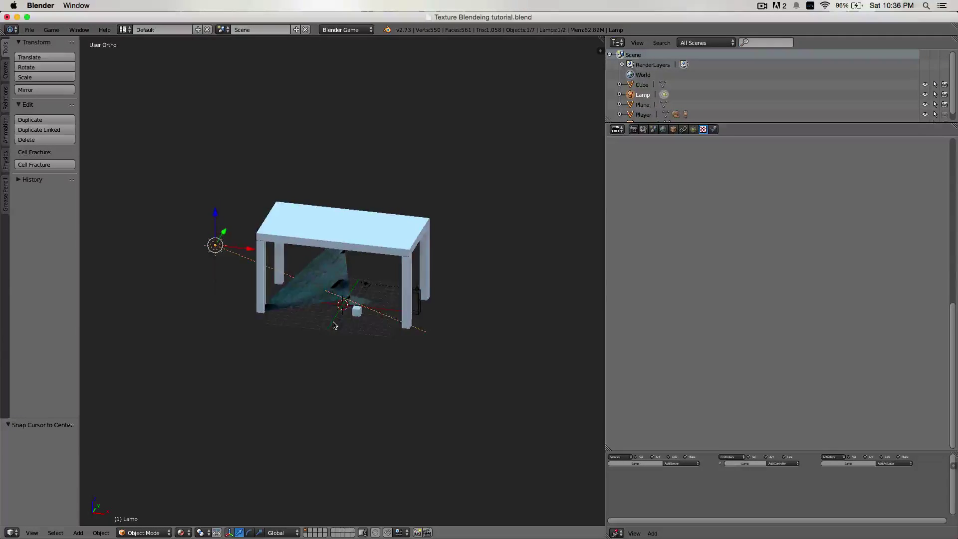
scroll(329, 326, "up", 4)
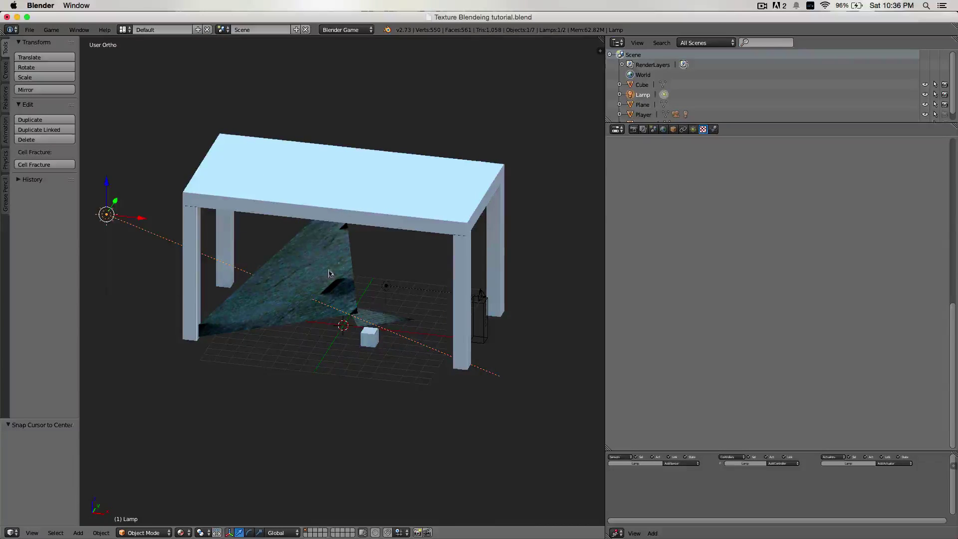
scroll(356, 304, "down", 5)
scroll(356, 304, "up", 5)
scroll(356, 304, "right", 4)
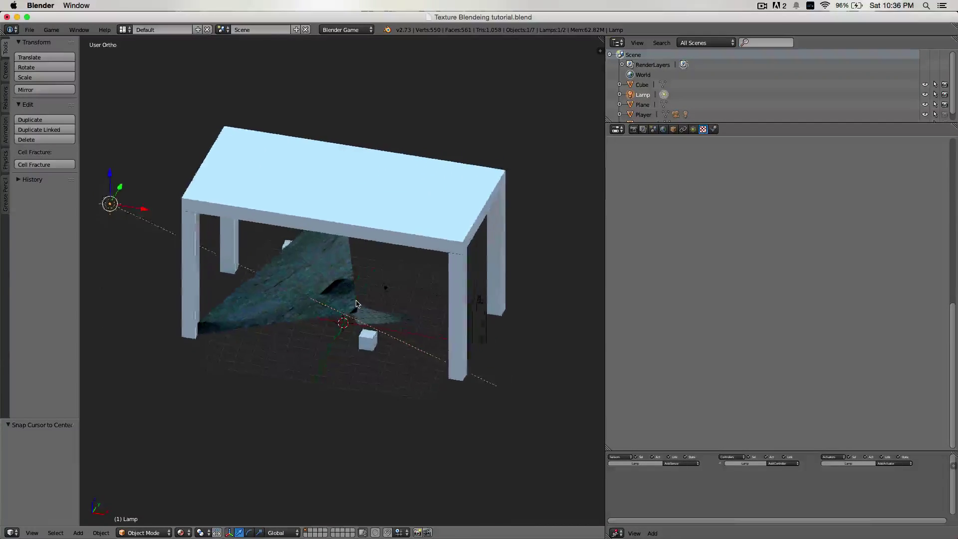
scroll(356, 304, "right", 1)
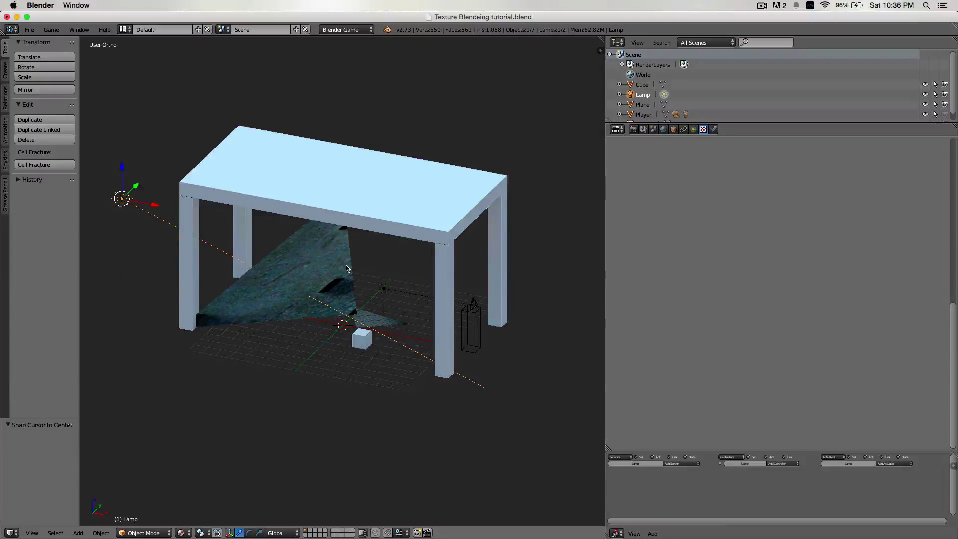
middle_click_drag(346, 268, 351, 314)
key("shift+a")
mouse_move(351, 314)
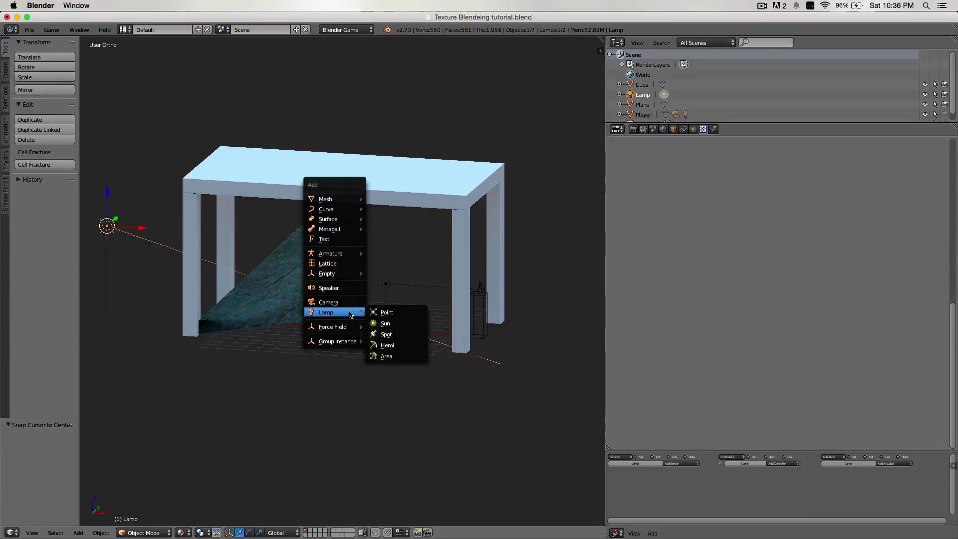
left_click(388, 345)
key("g")
key("z")
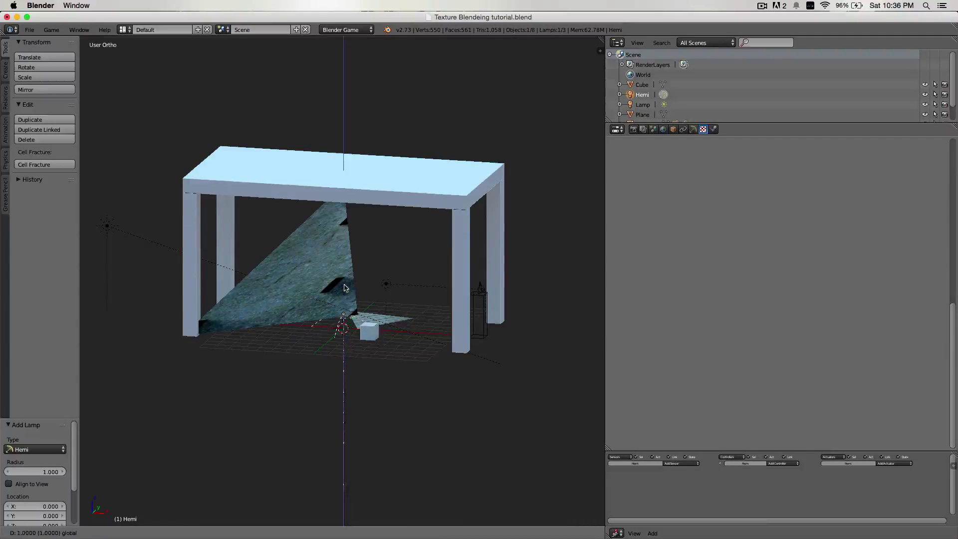
left_click(348, 280)
Step: Duplicate the Hemi lamp in place, rotate the copy 180 degrees in front view, and return the viewport to textured shading
middle_click_drag(348, 279, 404, 328)
scroll(404, 328, "left", 10)
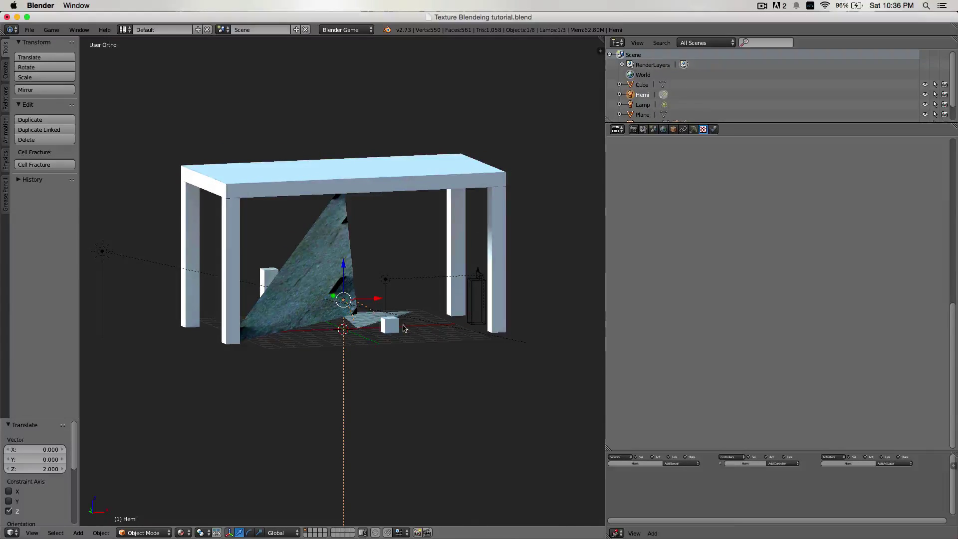
key("KP_1")
key("z")
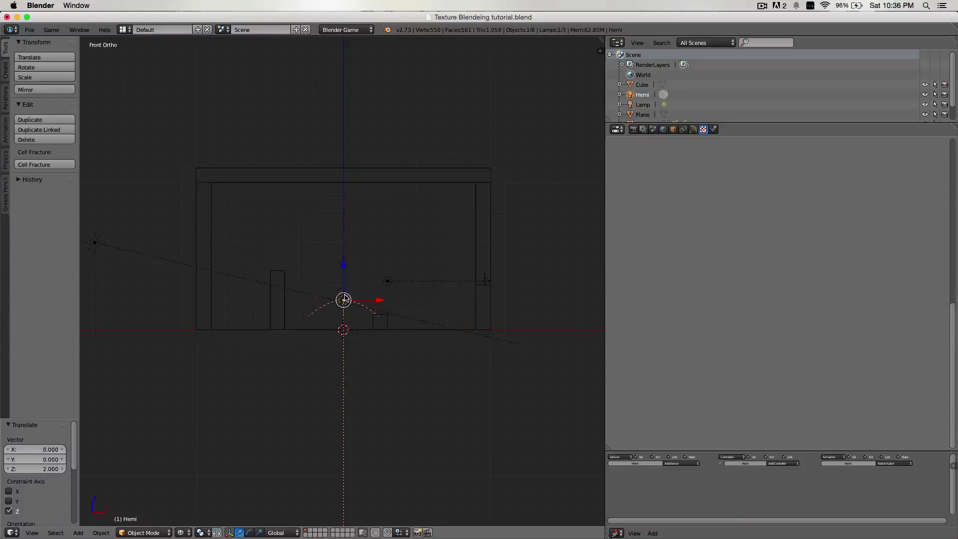
scroll(345, 283, "up", 2)
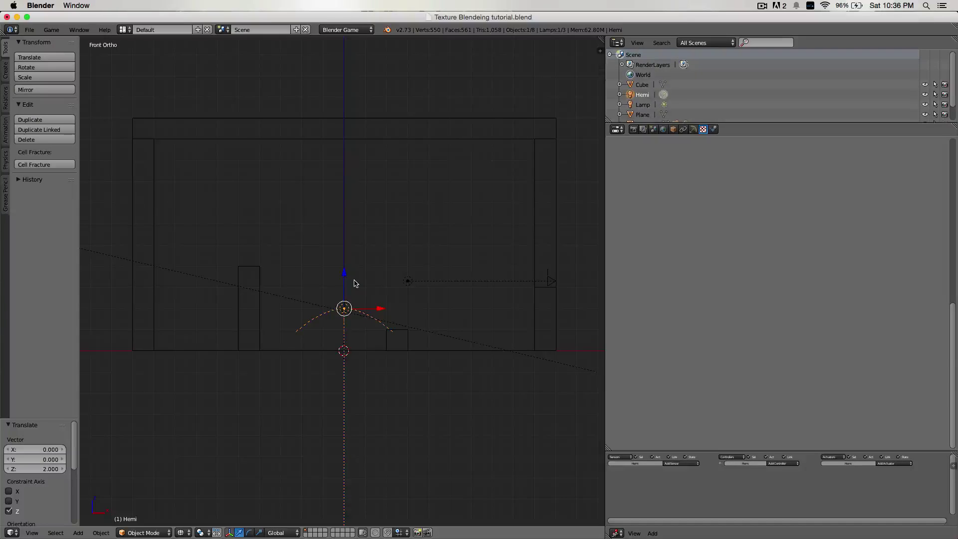
key("shift+d")
right_click(348, 269)
key("r")
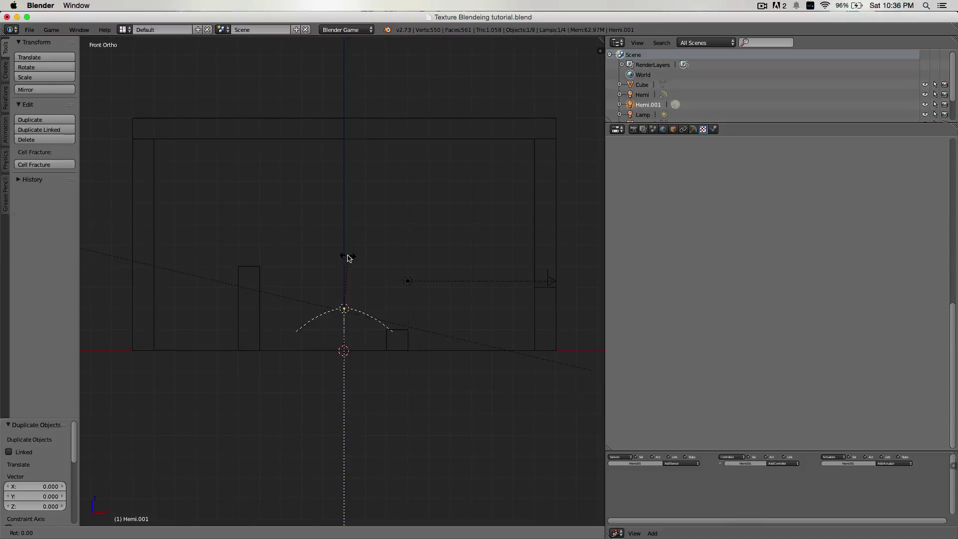
type("180")
key("Return")
middle_click_drag(348, 258, 352, 227)
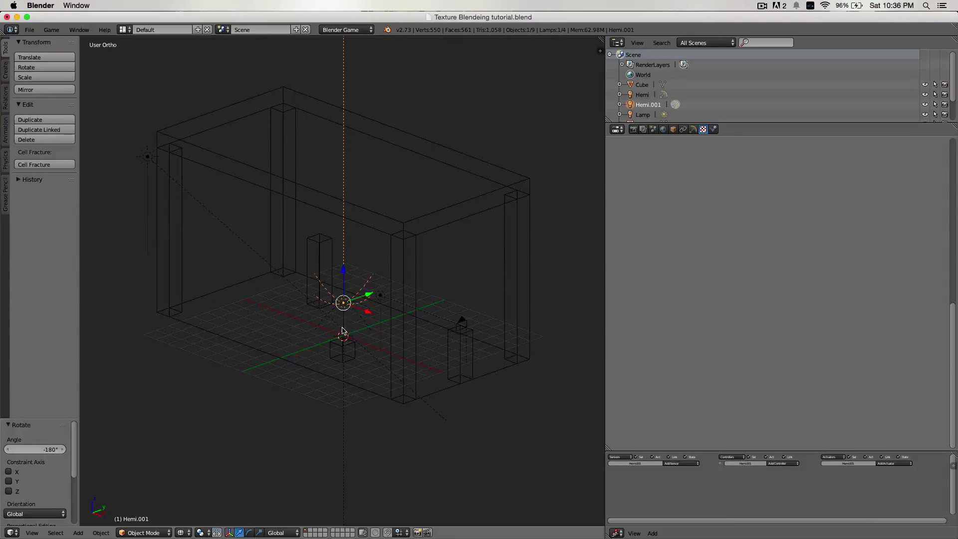
middle_click_drag(343, 302, 376, 301)
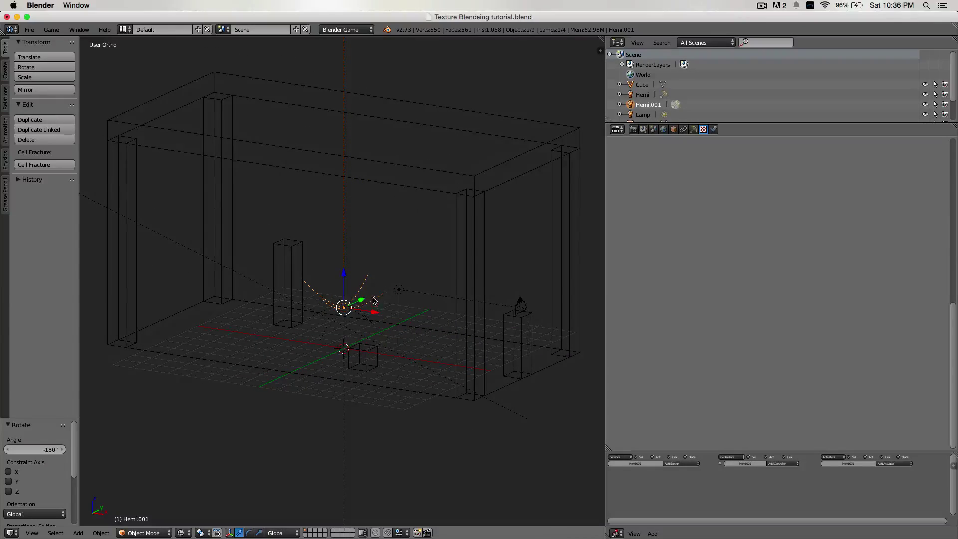
left_click(181, 533)
left_click(201, 473)
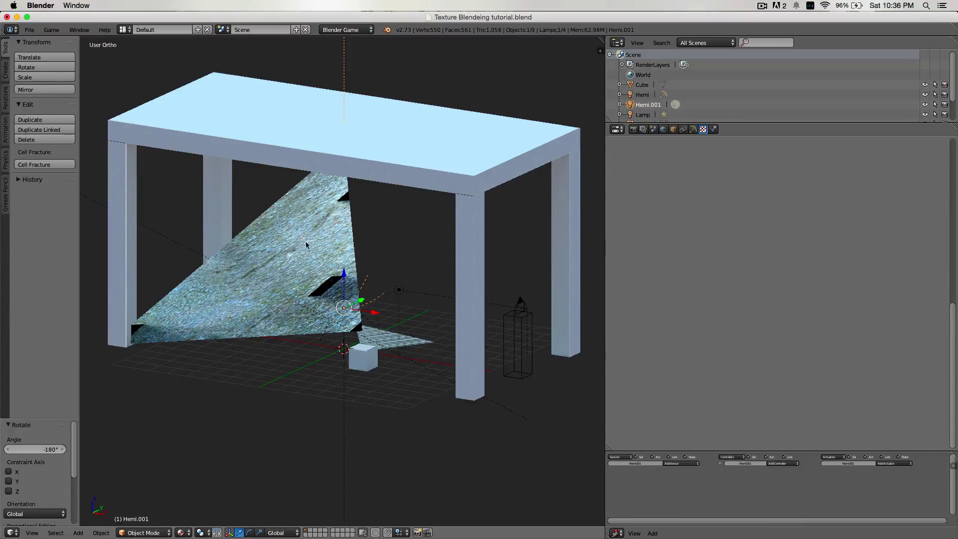
Step: Set the flipped Hemi lamp's color to dark yellow (0.208, 0.207, 0.145) and its energy to 0.1, and check the running game
left_click(692, 130)
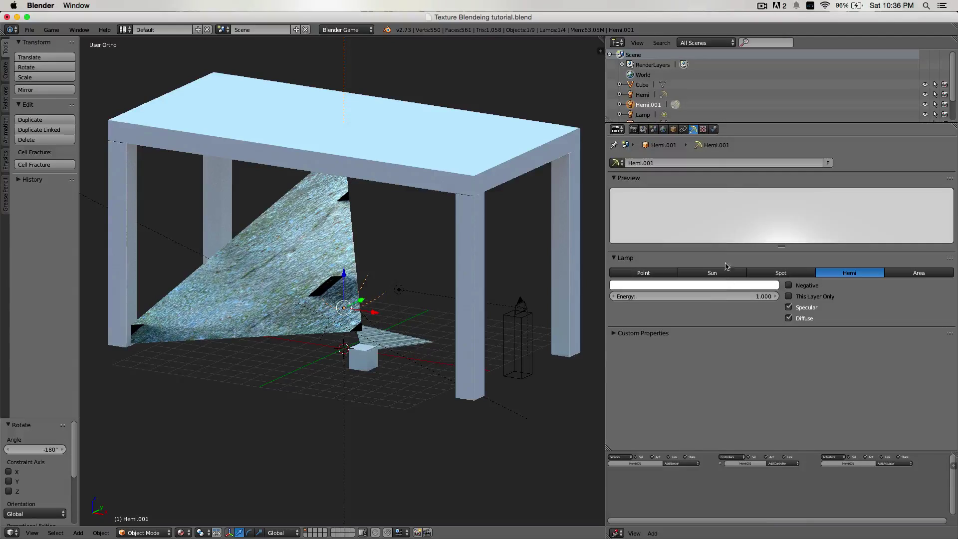
left_click(715, 285)
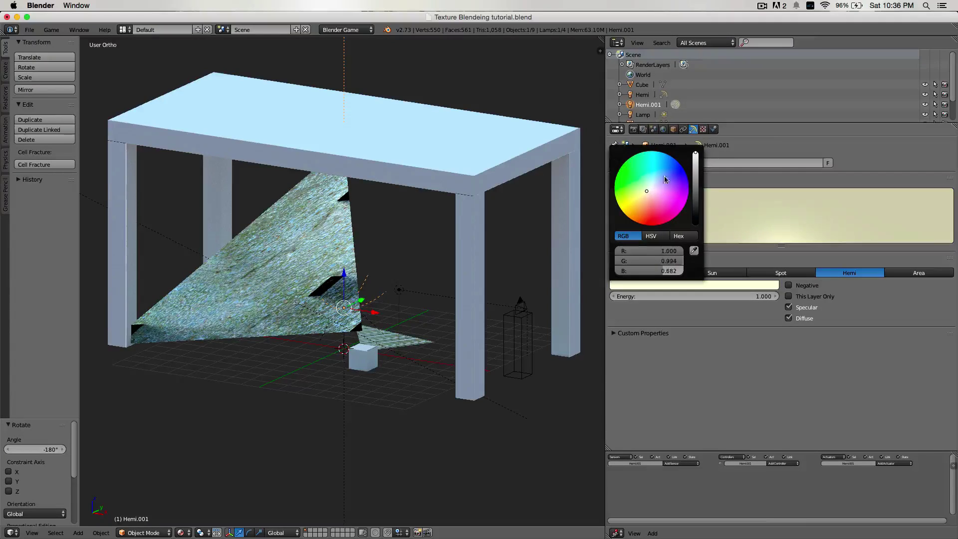
left_click_drag(695, 154, 696, 186)
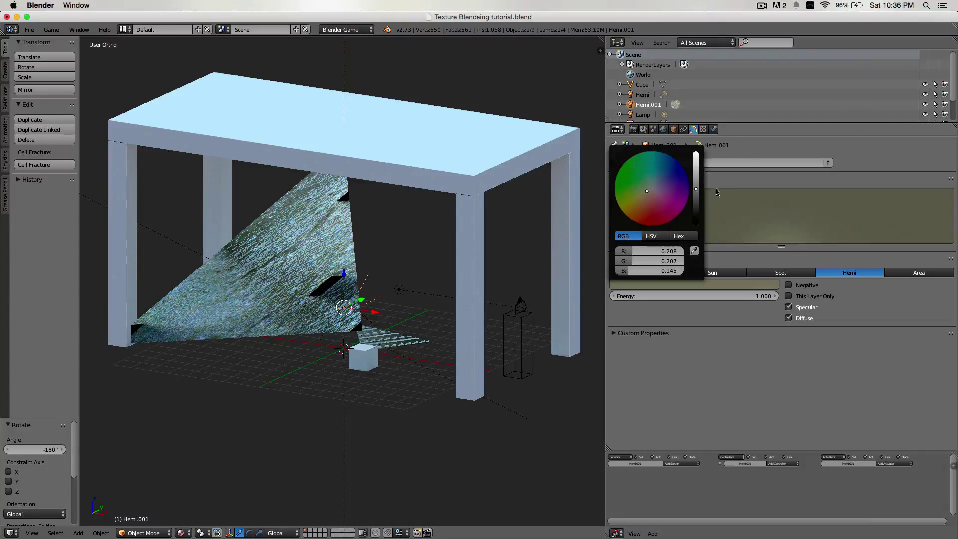
left_click(739, 294)
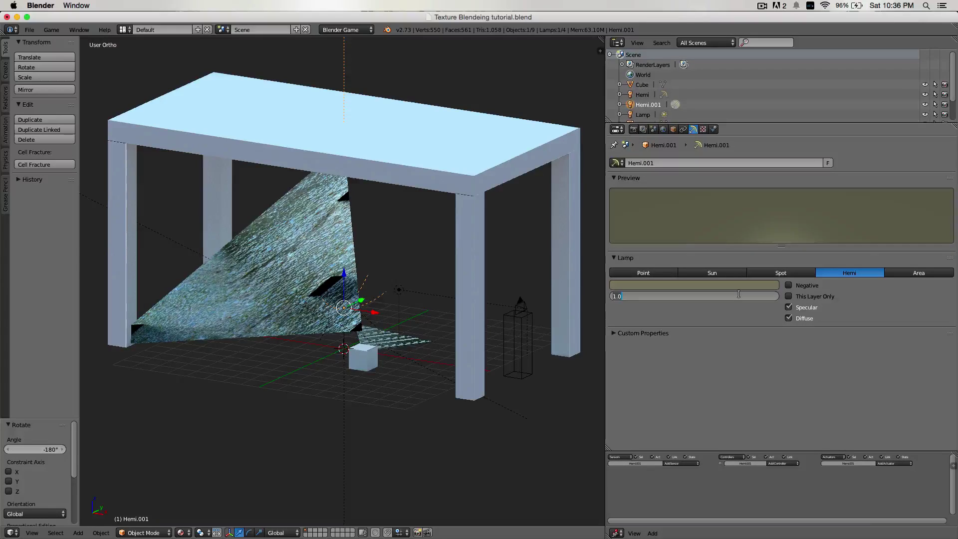
type("0.1")
key("Return")
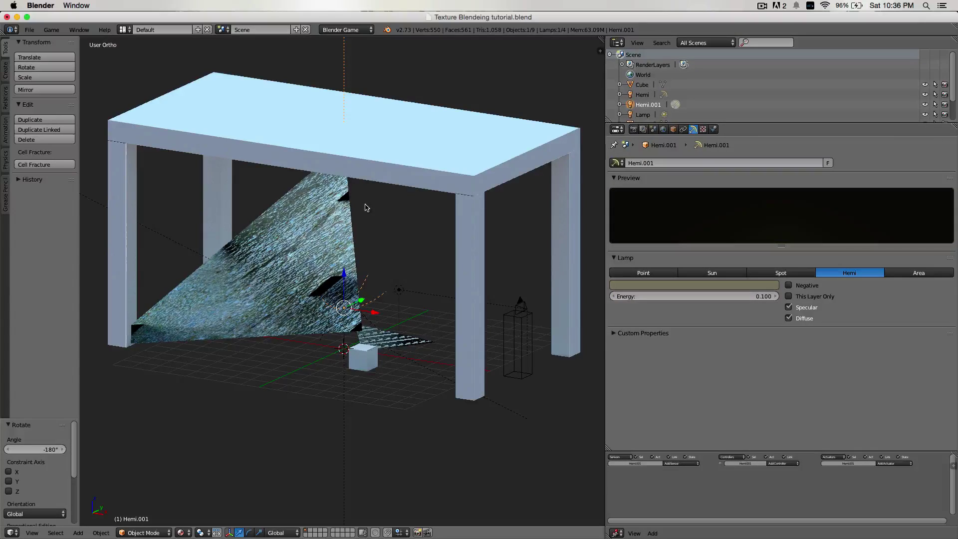
key("p")
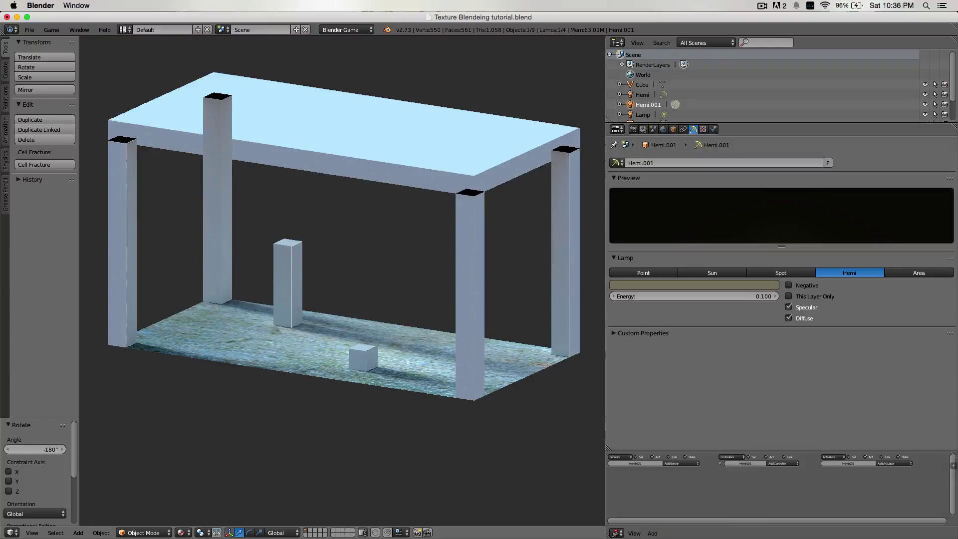
key("Escape")
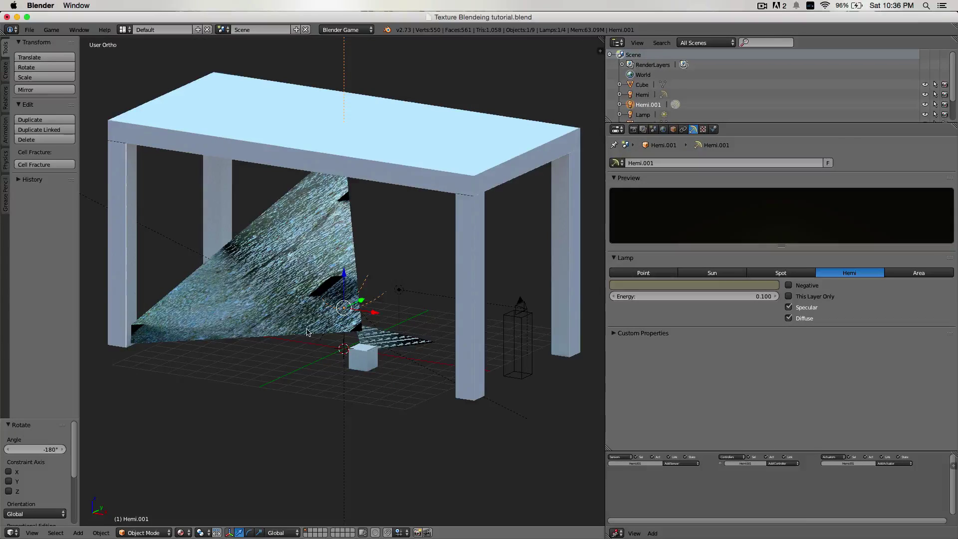
Step: Give the original downward-facing Hemi lamp a pale cyan color and inspect the floor in the game from the camera view
right_click(362, 320)
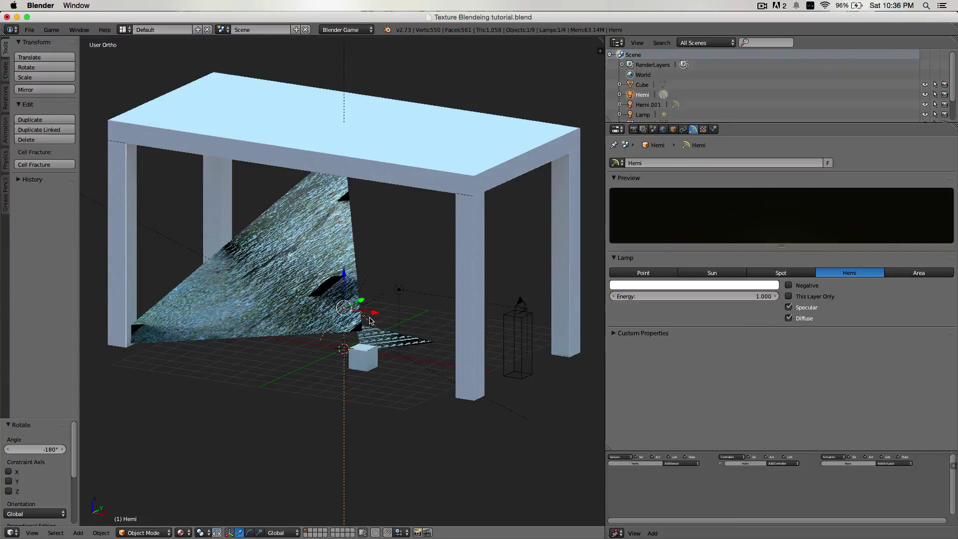
left_click(724, 287)
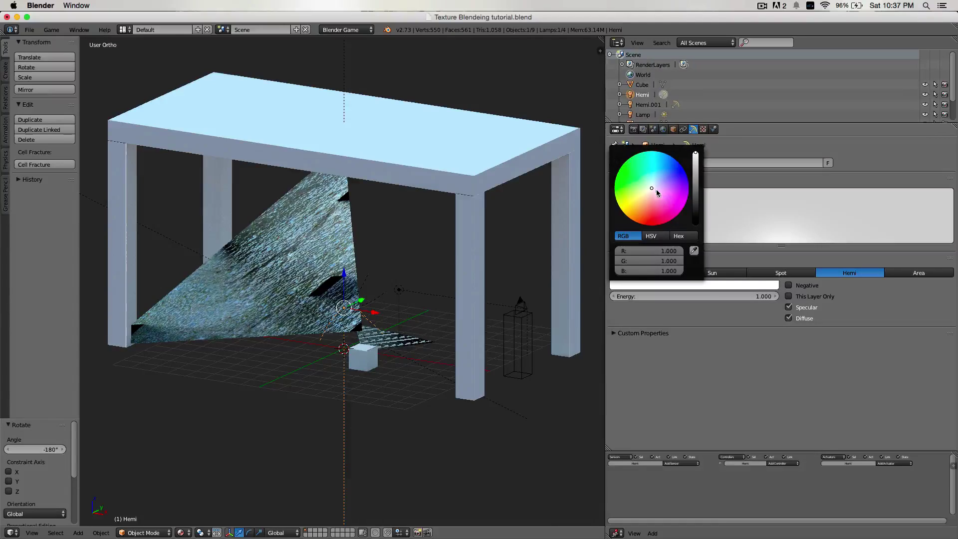
left_click_drag(657, 190, 652, 183)
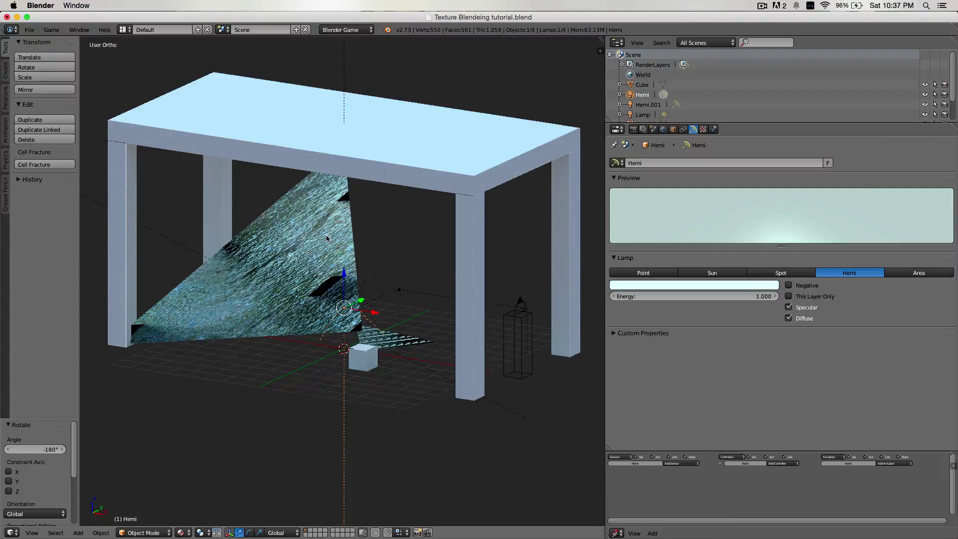
key("KP_0")
key("p")
key("w")
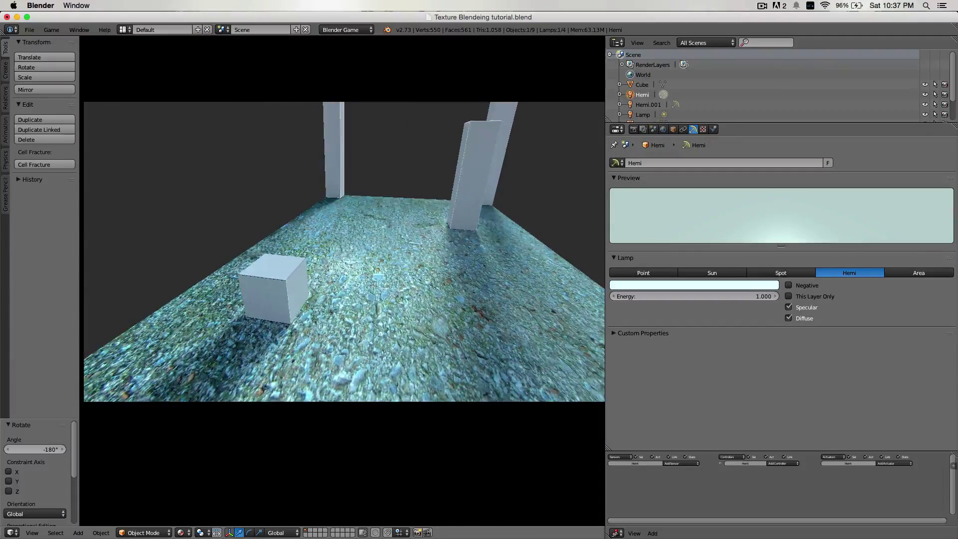
key("Escape")
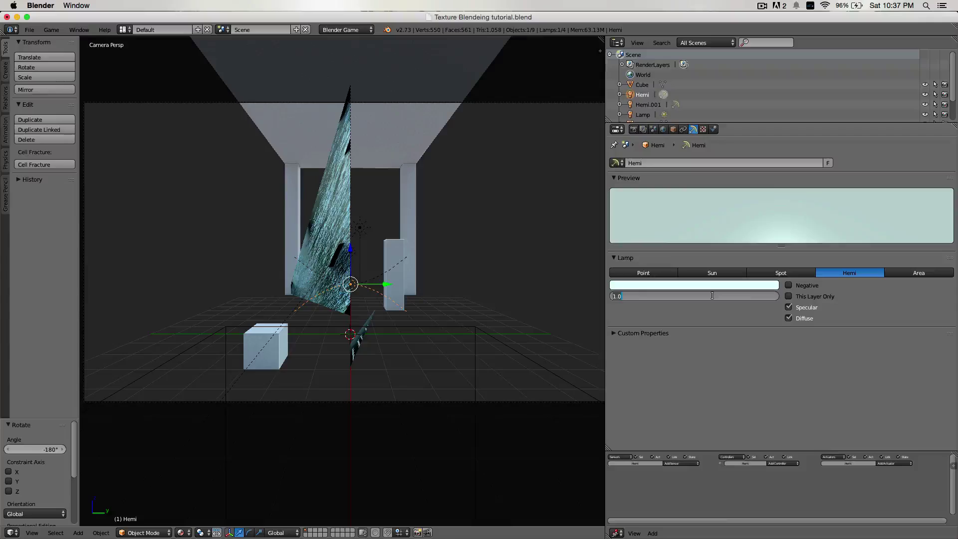
Step: Set the original Hemi lamp's energy to 0.5 and check the floor's lighting in the running game
key("Return")
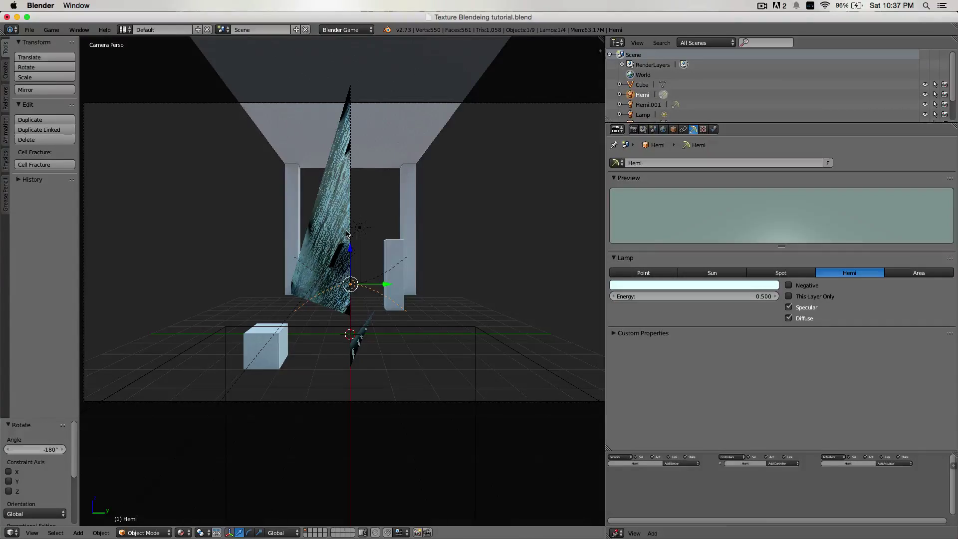
key("p")
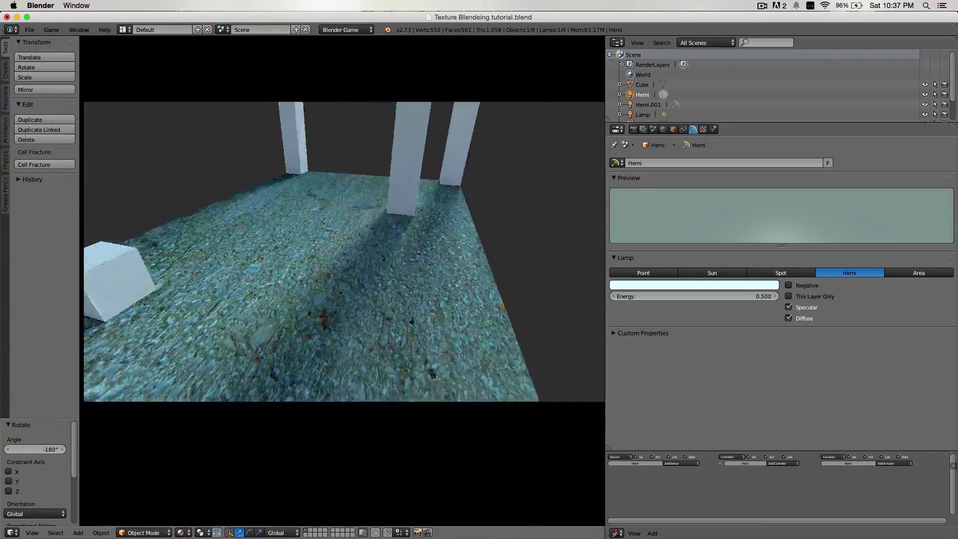
key("Escape")
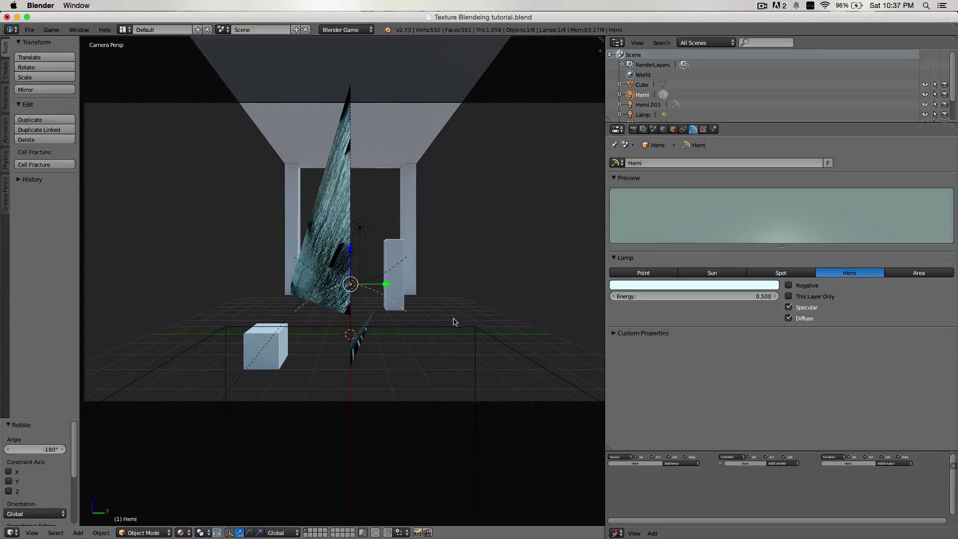
Step: Select the floor plane with the help of wireframe shading and turn Normal Map sampling off for its texture
key("z")
right_click(268, 312)
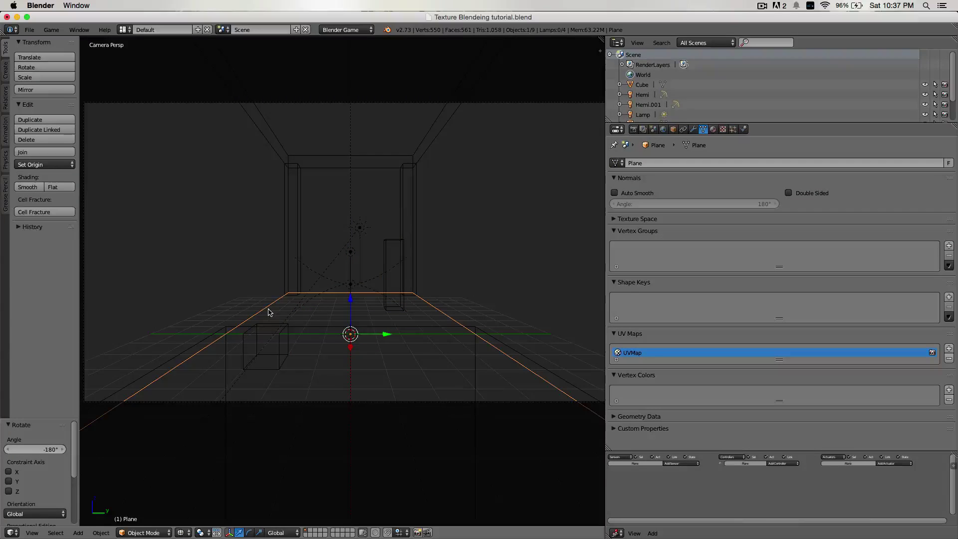
left_click(182, 532)
left_click(197, 475)
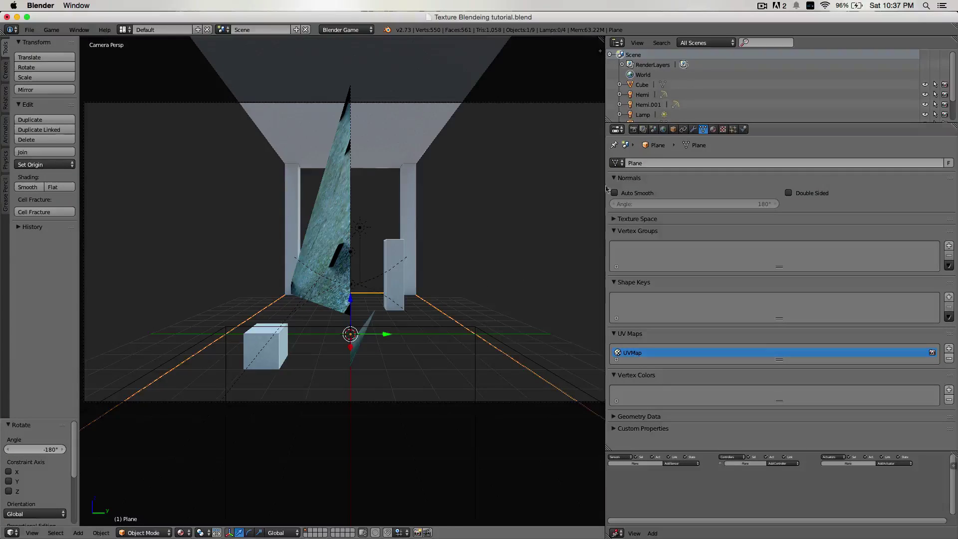
left_click(713, 129)
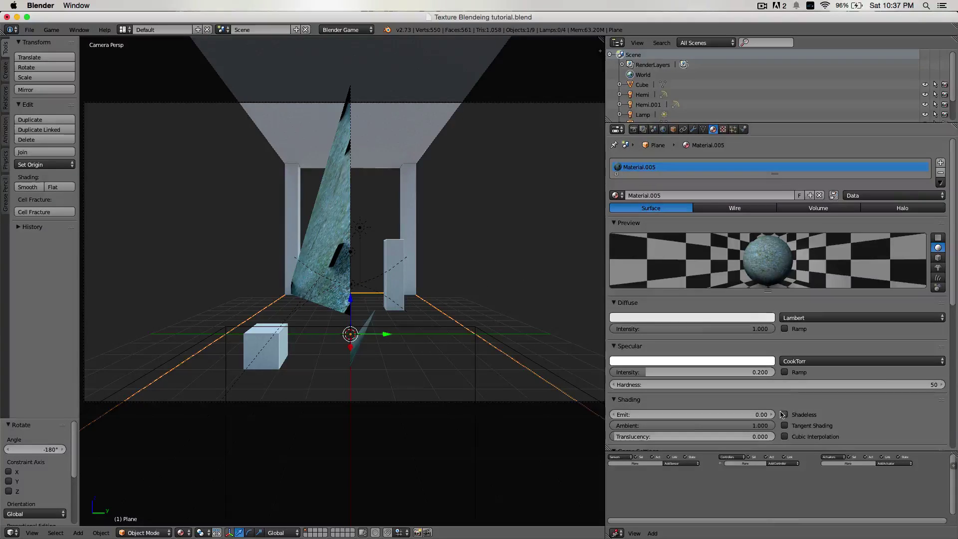
left_click(723, 130)
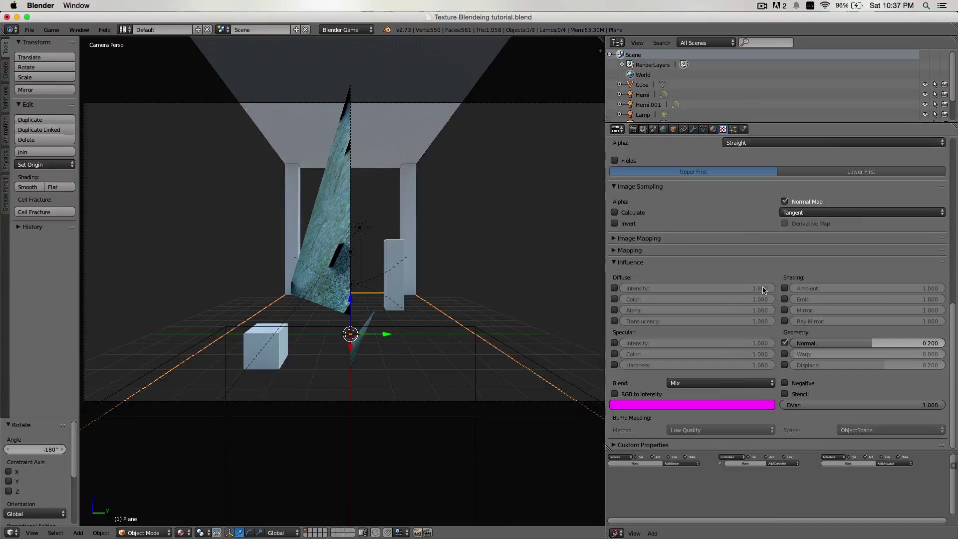
left_click(785, 202)
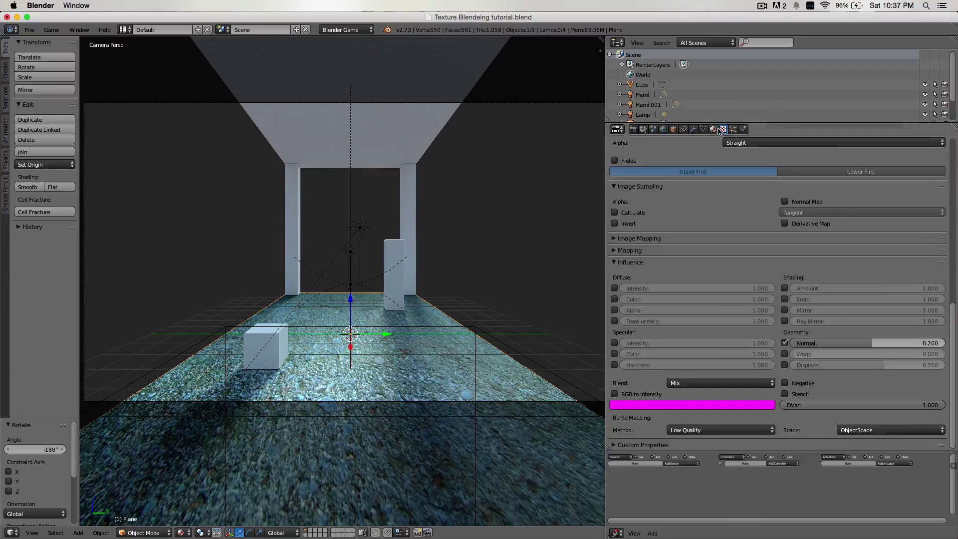
Step: Toggle the floor material's Shadeless option on and off repeatedly to compare the lighting, leave it on, and inspect the floor from outside
left_click(713, 129)
left_click(785, 415)
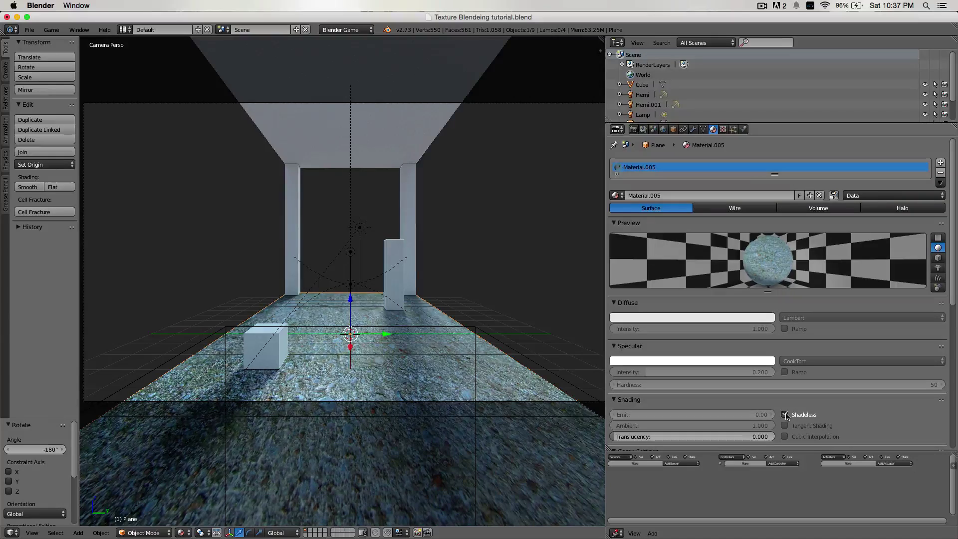
left_click(784, 414)
left_click(785, 415)
left_click(784, 415)
left_click(785, 414)
left_click(785, 415)
left_click(785, 414)
left_click(785, 415)
left_click(785, 415)
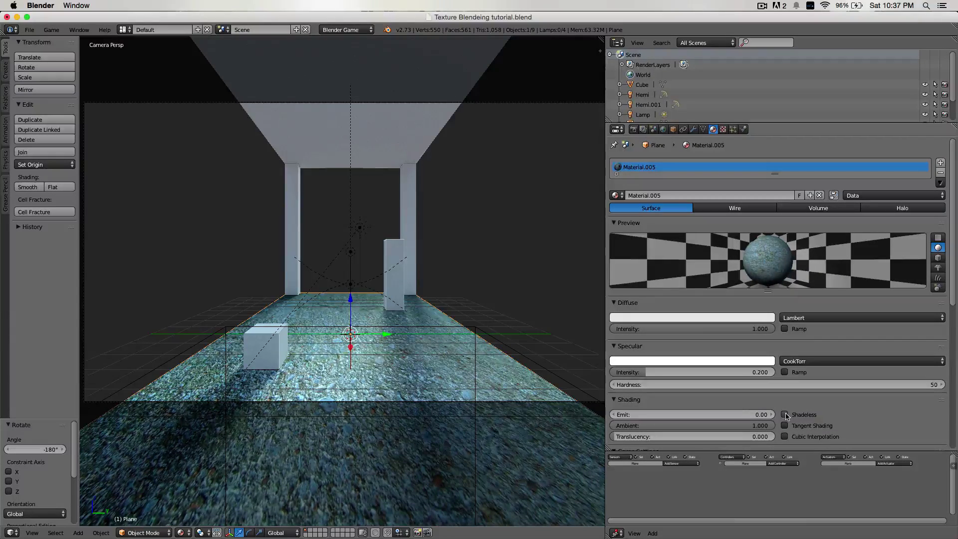
left_click(785, 415)
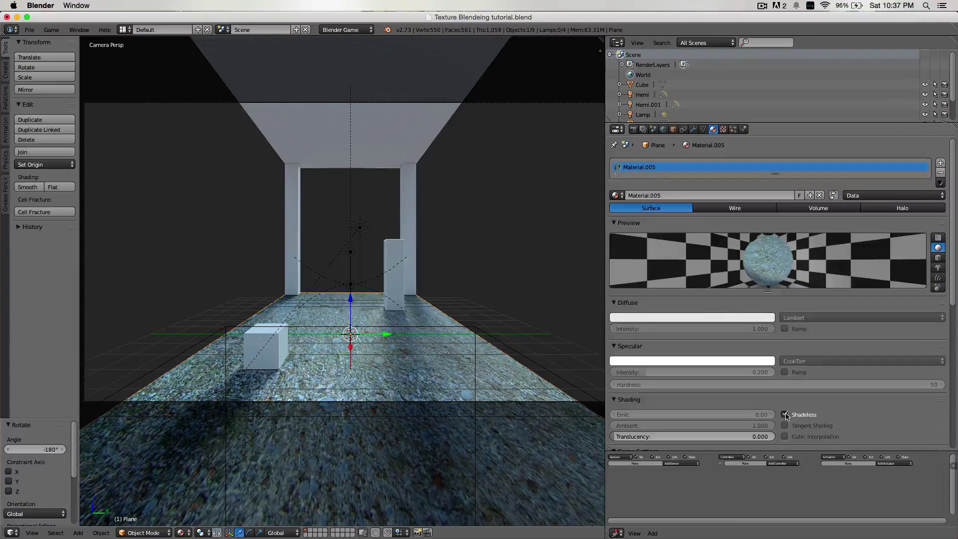
left_click(784, 415)
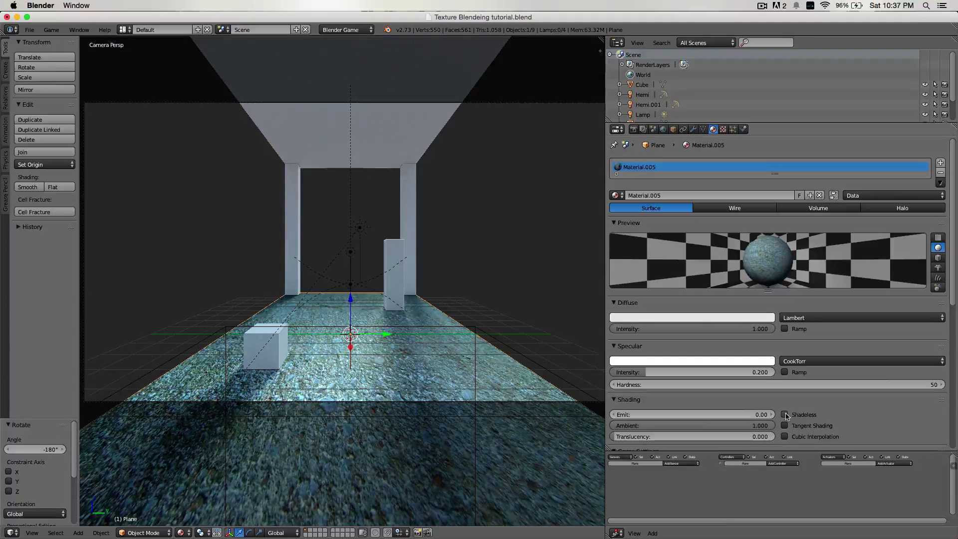
left_click(784, 414)
left_click(785, 414)
left_click(785, 415)
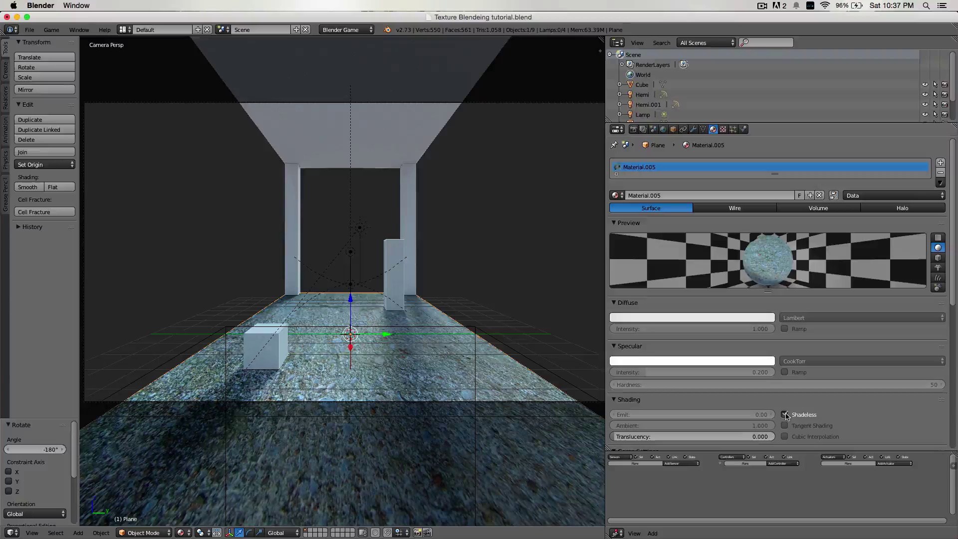
left_click(785, 414)
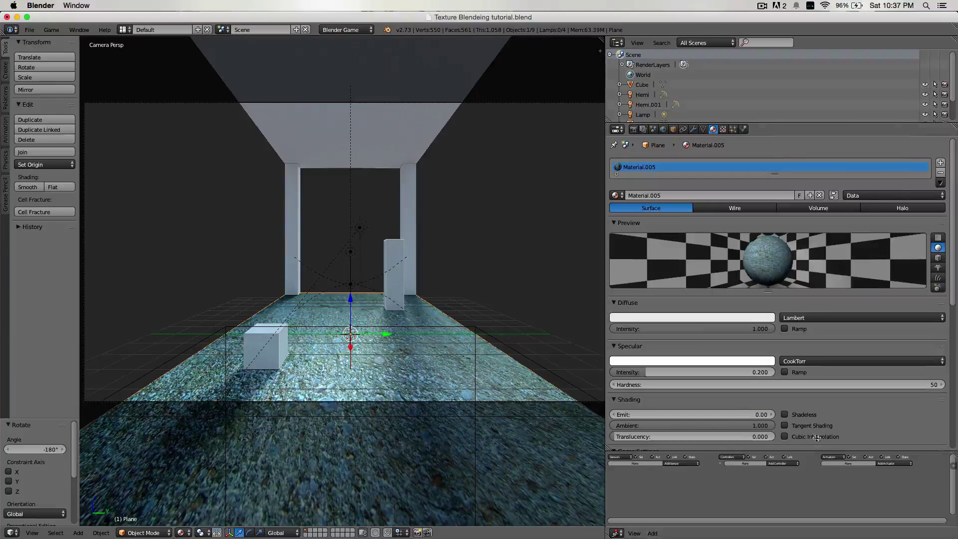
left_click(785, 415)
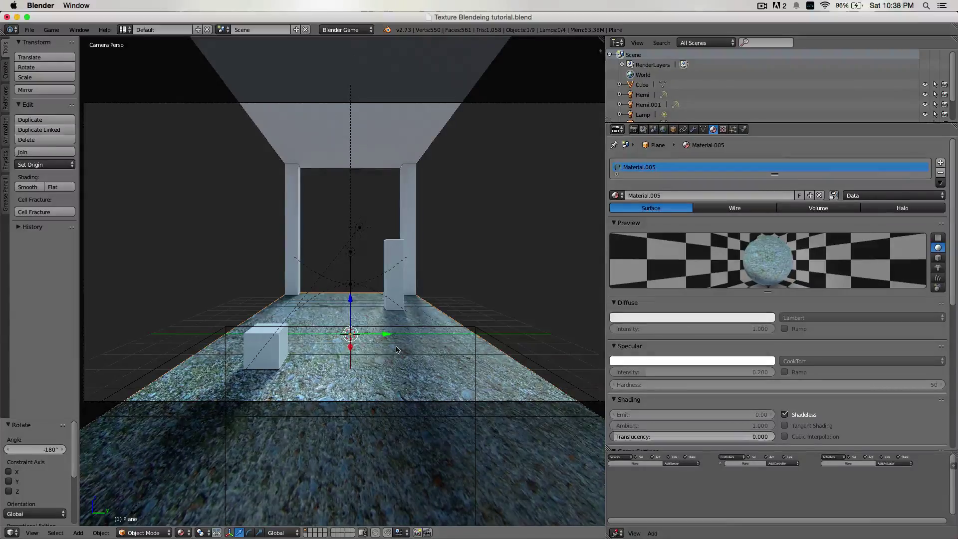
scroll(396, 350, "right", 10)
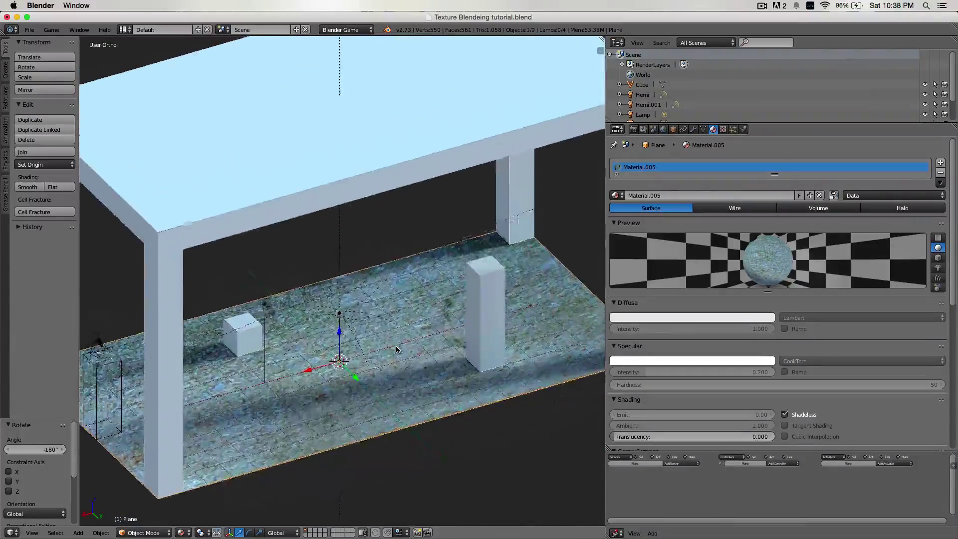
Step: Examine the shadeless floor and its shading from several angles around the roofed structure
scroll(396, 350, "left", 10)
scroll(396, 350, "down", 5)
scroll(396, 350, "right", 10)
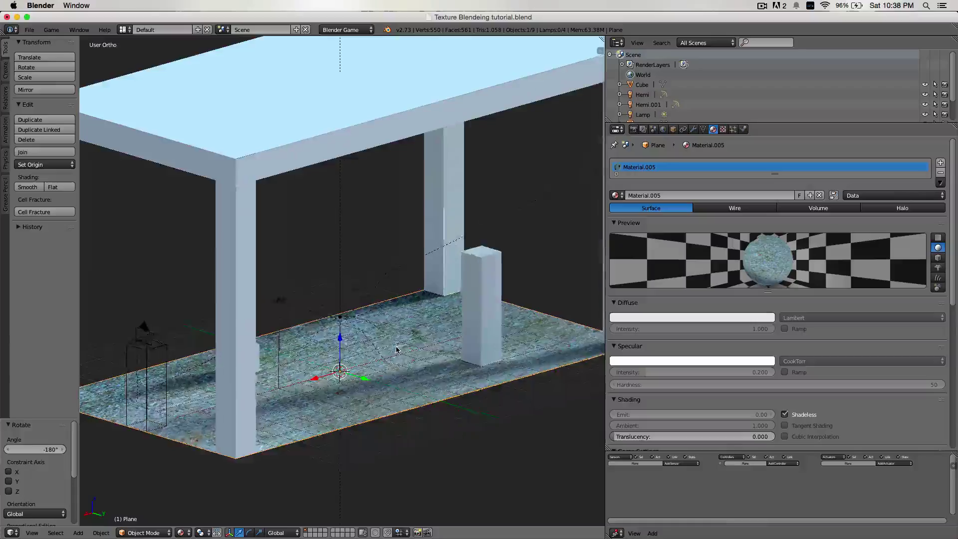
middle_click_drag(396, 350, 396, 349)
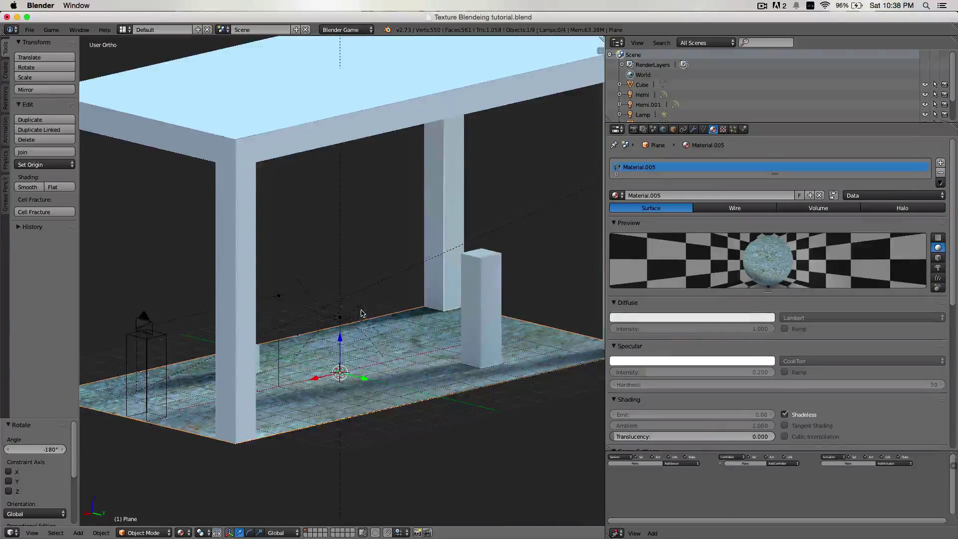
middle_click_drag(362, 313, 361, 312)
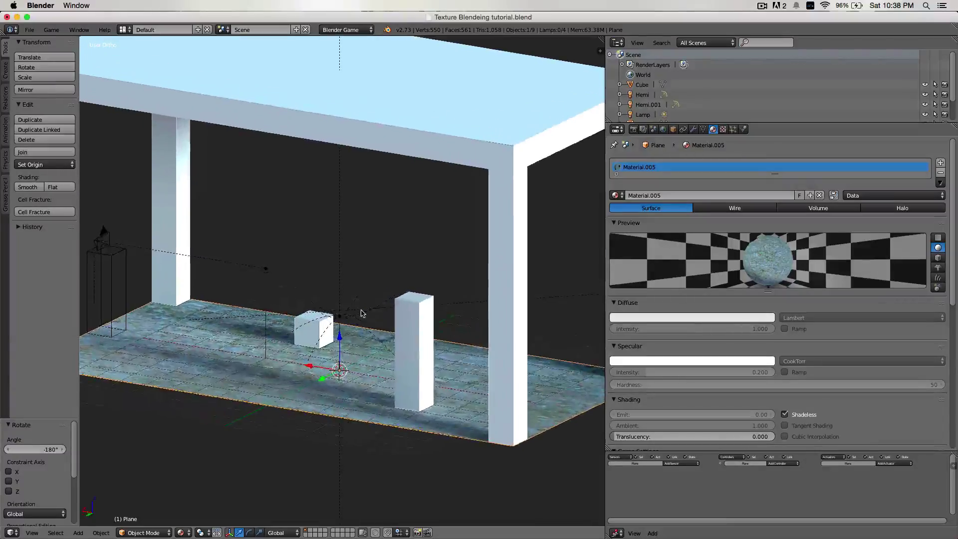
middle_click_drag(306, 302, 348, 332)
scroll(349, 332, "down", 2)
Step: Add a UV sphere at the floor plane's centre, raise it 3 units along Z and shade it smooth
key("shift+s")
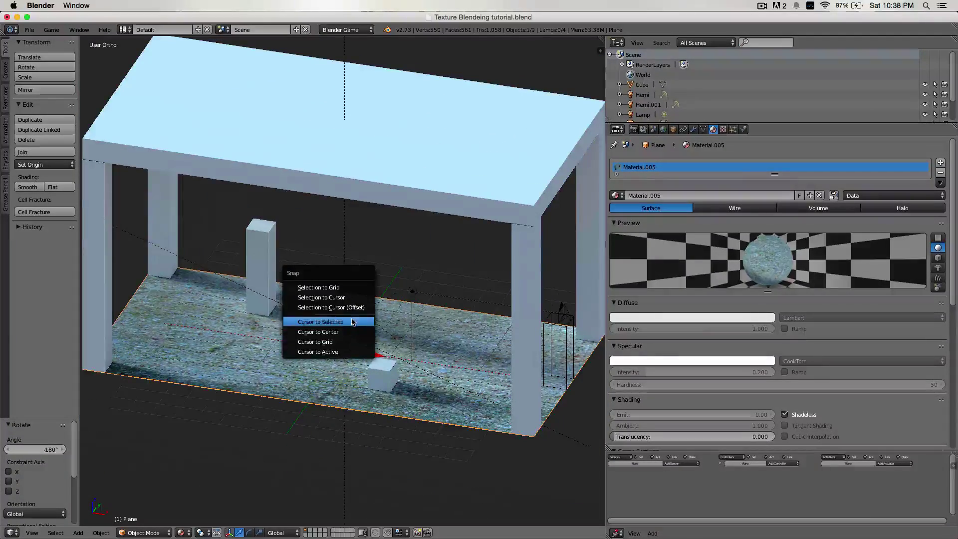
key("shift+a")
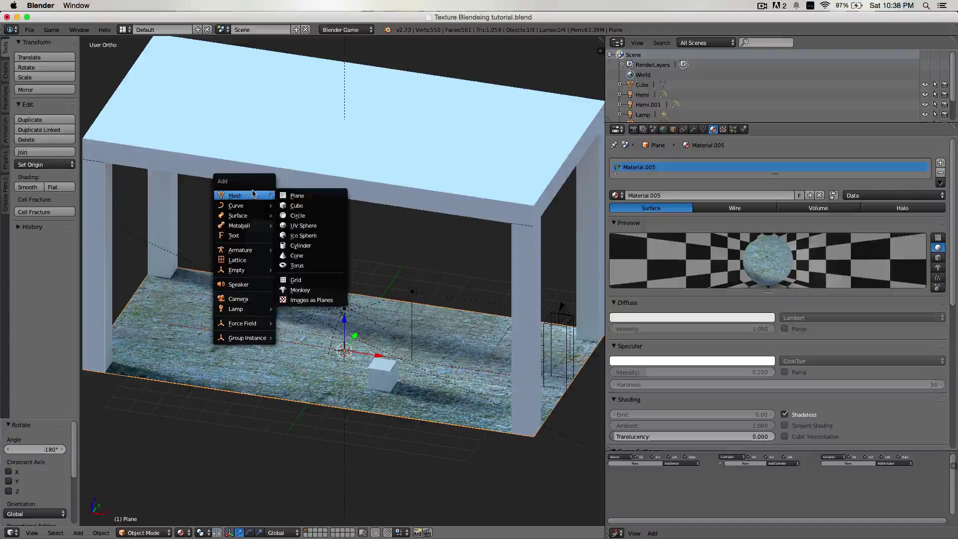
left_click(305, 227)
key("3")
key("Return")
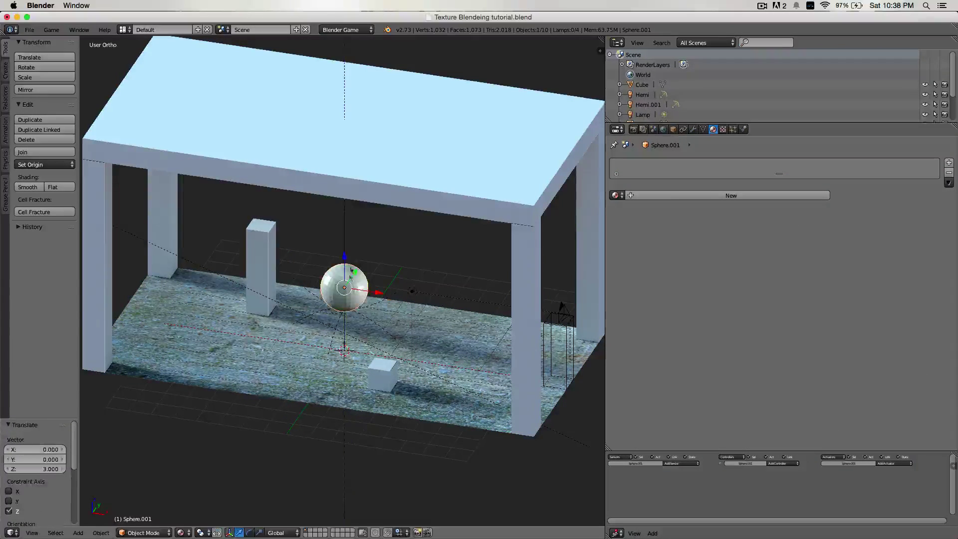
scroll(387, 287, "up", 4)
scroll(399, 290, "down", 3)
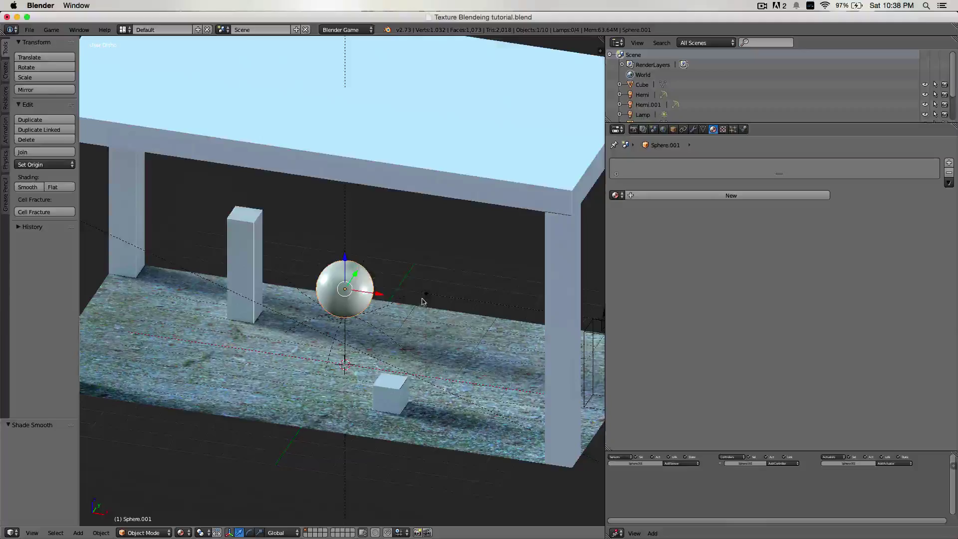
Step: Run the game from the camera view and move around to examine the lighting on the sphere and floor
mouse_move(423, 296)
middle_mouse_down()
mouse_move(384, 284)
mouse_move(342, 290)
middle_mouse_up()
key("KP_0")
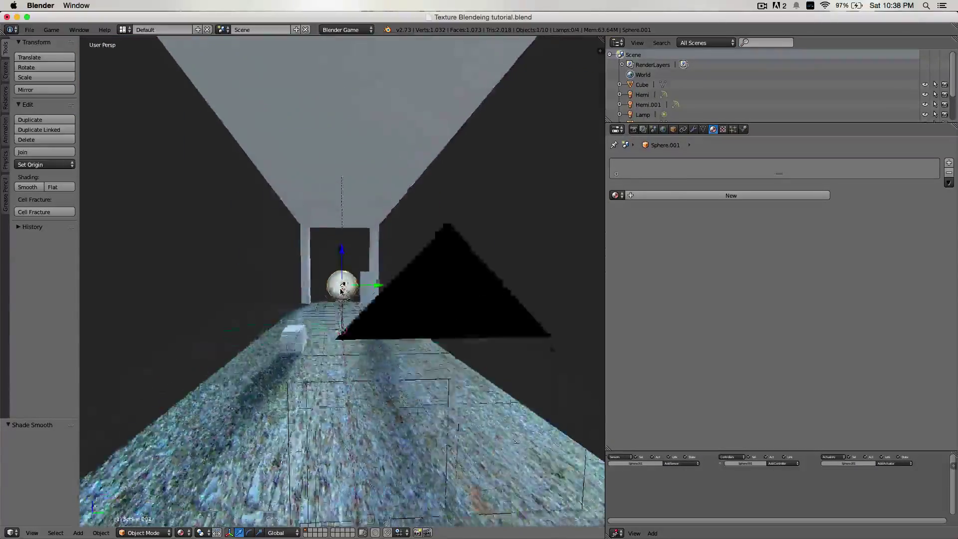
key("p")
key("w")
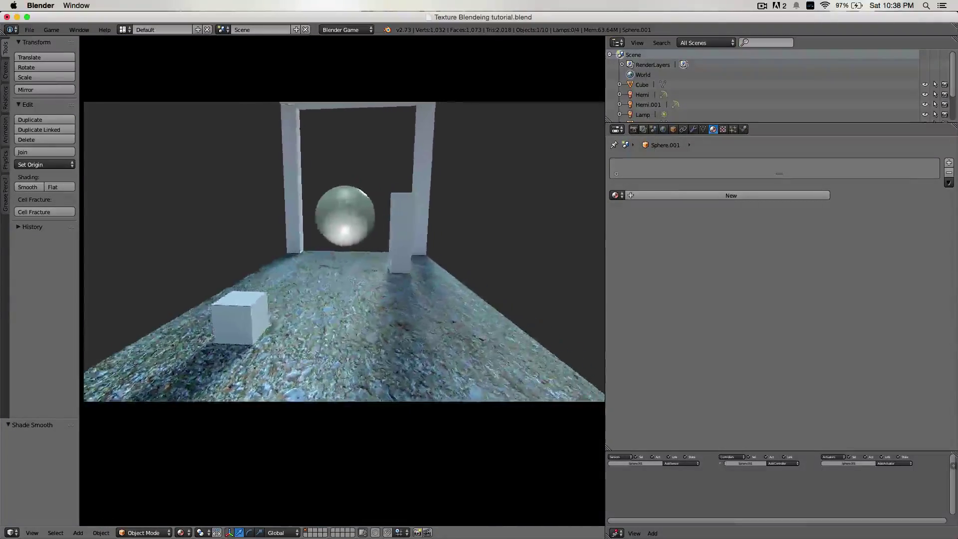
key("s")
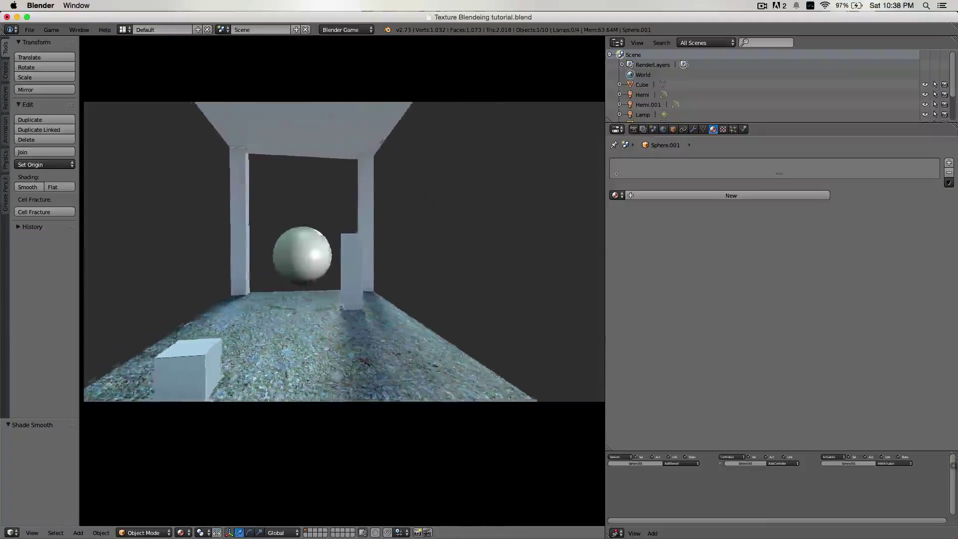
key("a")
key("w")
key("d")
key("s")
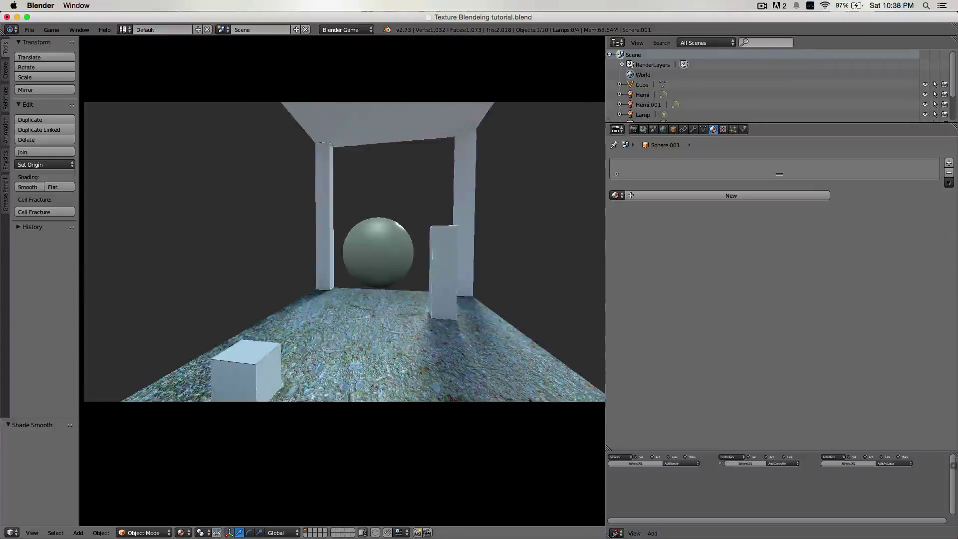
key("Escape")
Step: Set the sphere's physics type to Rigid Body and test it in the running game from the camera view
middle_click_drag(353, 252, 439, 293)
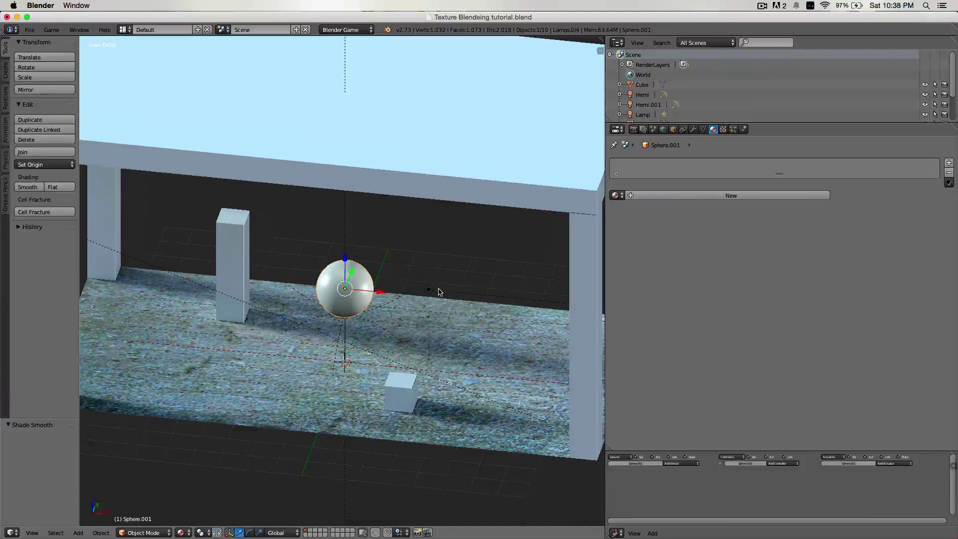
right_click(429, 289)
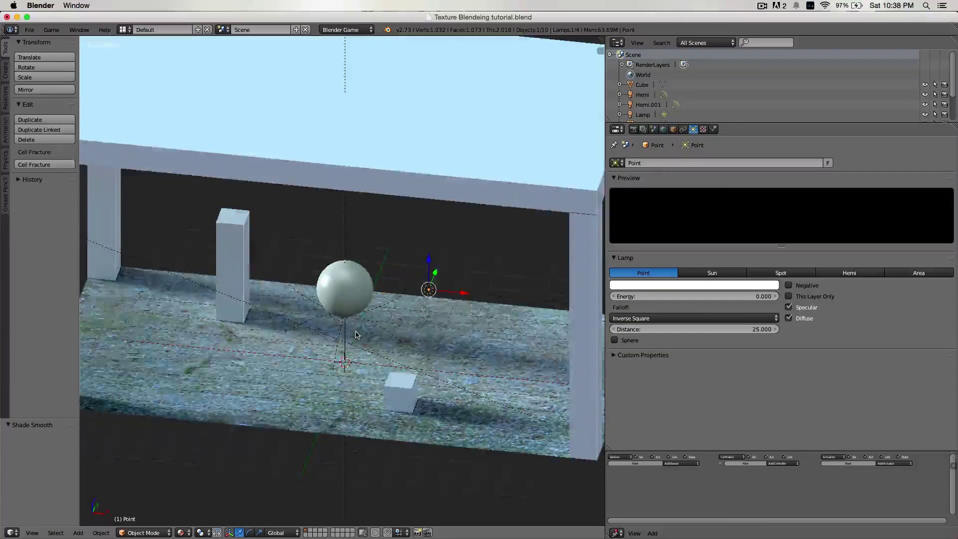
key("KP_0")
right_click(371, 261)
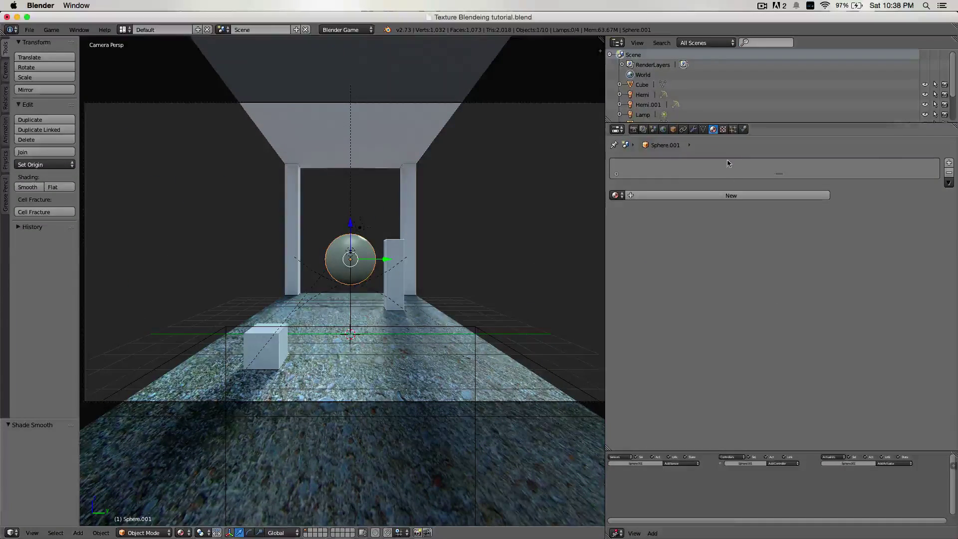
left_click(743, 129)
left_click(798, 174)
left_click(779, 129)
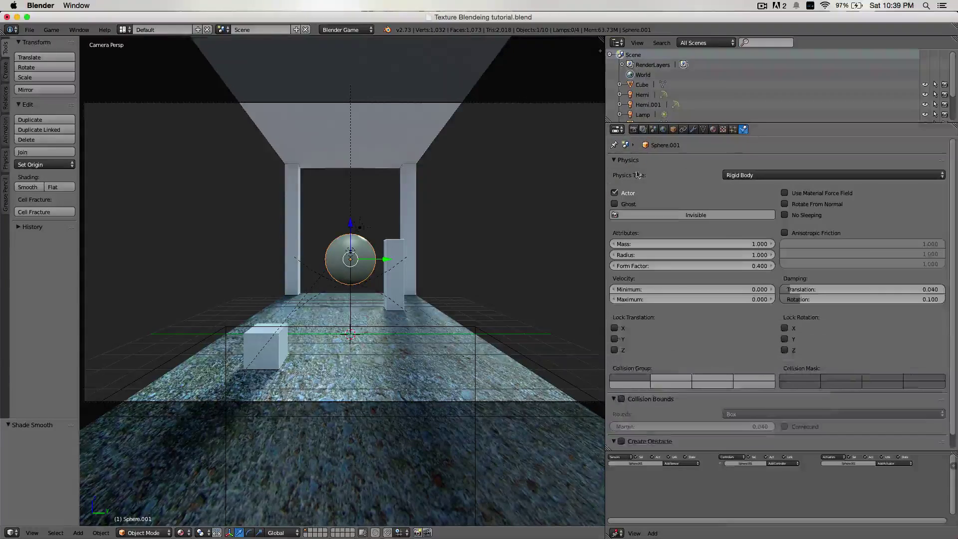
key("p")
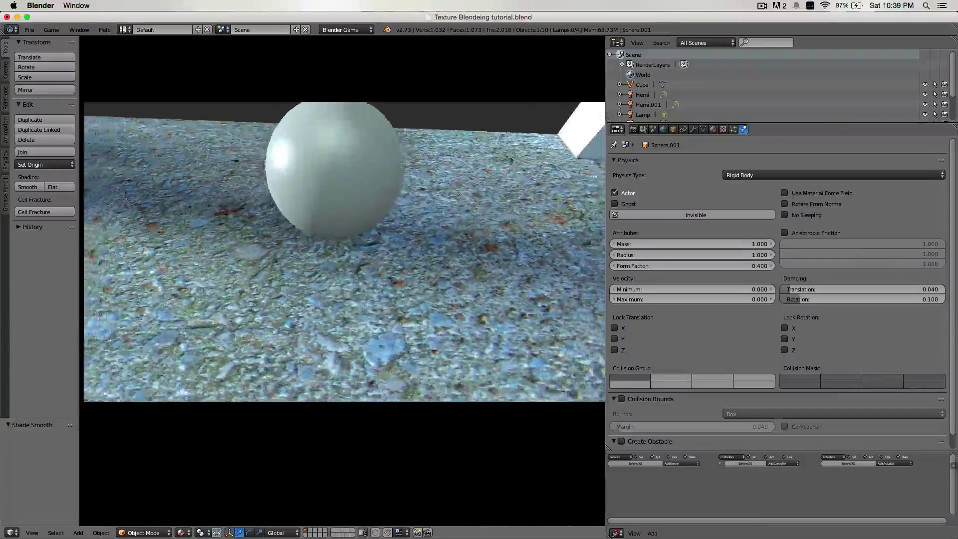
key("Escape")
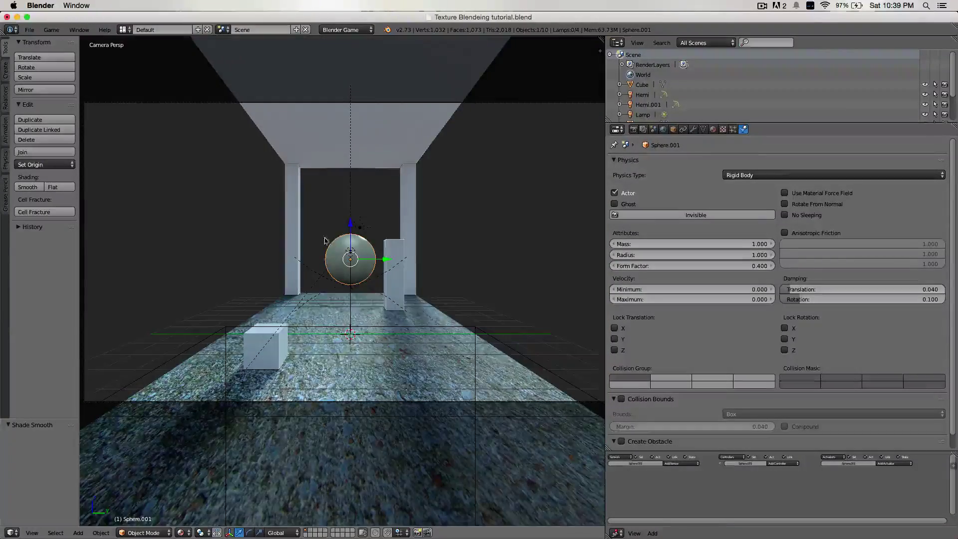
Step: Select the Sun lamp outside the structure and enable its Shadow option
middle_click_drag(324, 241, 117, 229)
right_click(118, 226)
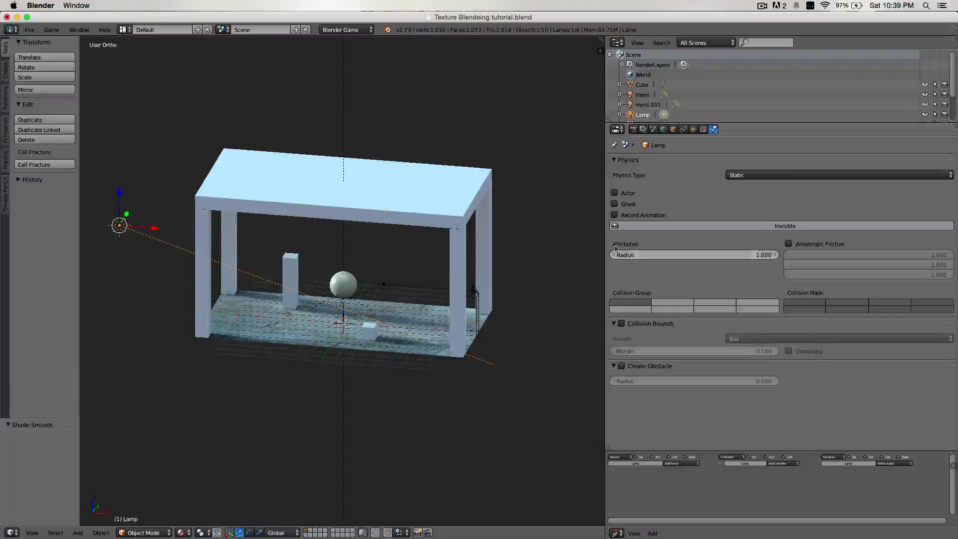
left_click(693, 129)
scroll(224, 271, "up", 3)
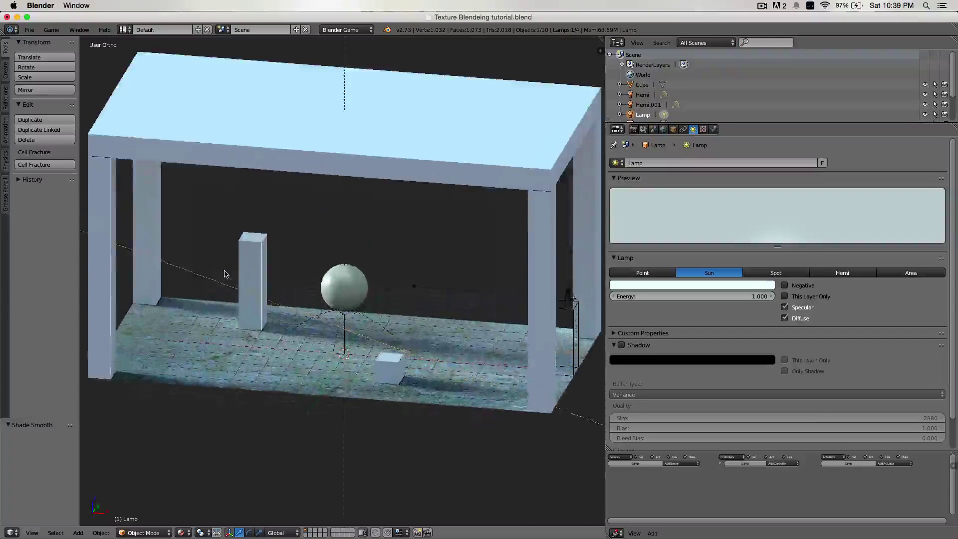
scroll(175, 261, "down", 2)
middle_click_drag(174, 261, 212, 261)
scroll(212, 261, "up", 1)
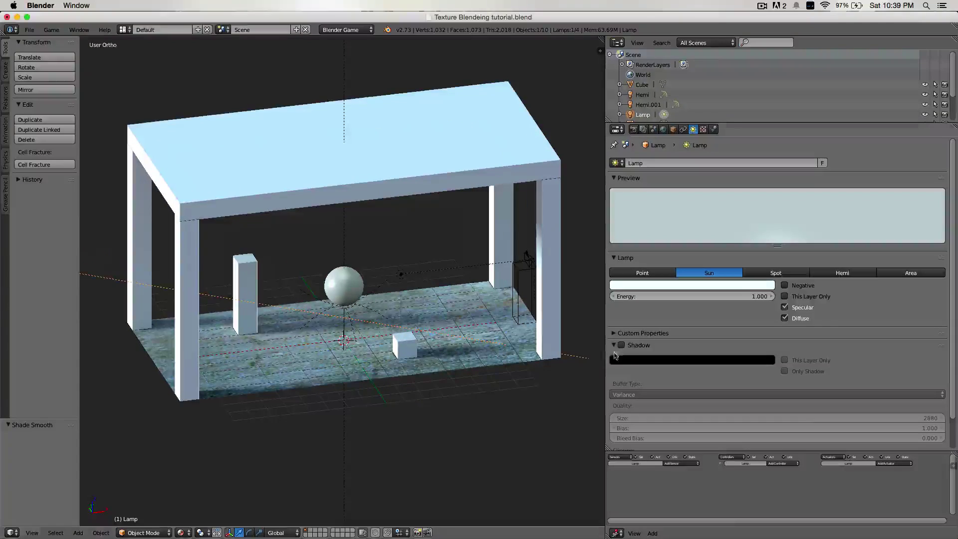
left_click(622, 345)
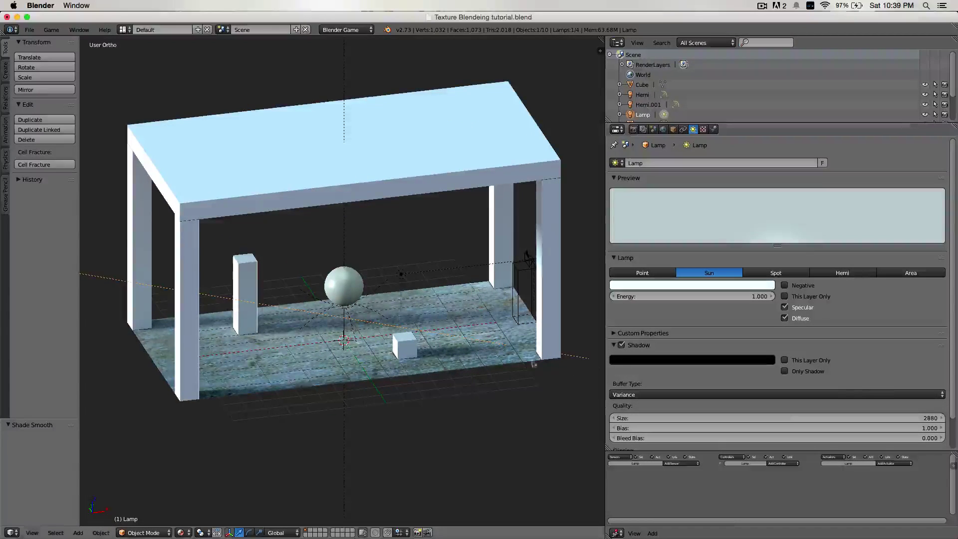
Step: Inspect the shadeless floor for cast shadows, switching the Sun lamp's Shadow option off and on again for comparison
scroll(322, 340, "down", 3)
mouse_move(322, 341)
middle_mouse_down()
mouse_move(307, 352)
mouse_move(329, 351)
middle_mouse_up()
scroll(329, 351, "down", 1)
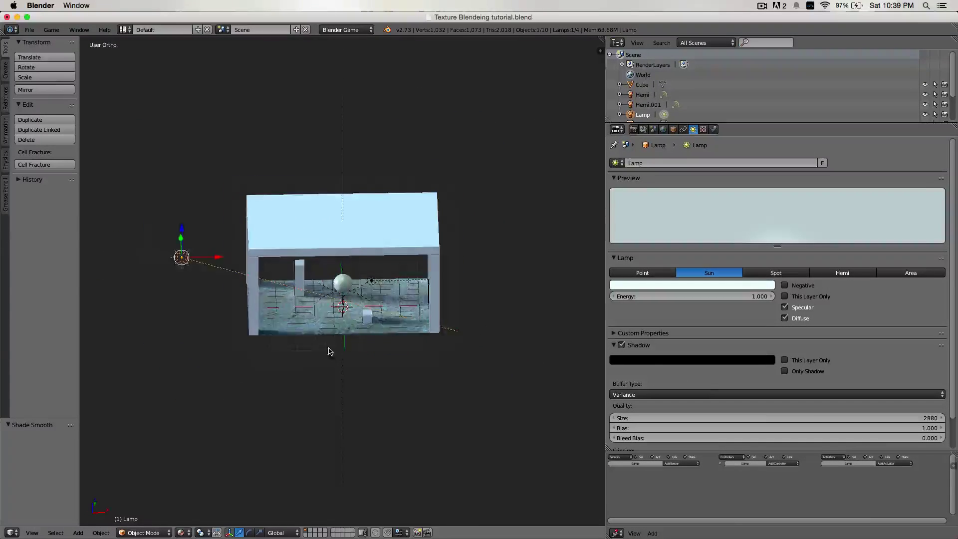
scroll(364, 334, "up", 5)
scroll(414, 338, "down", 1)
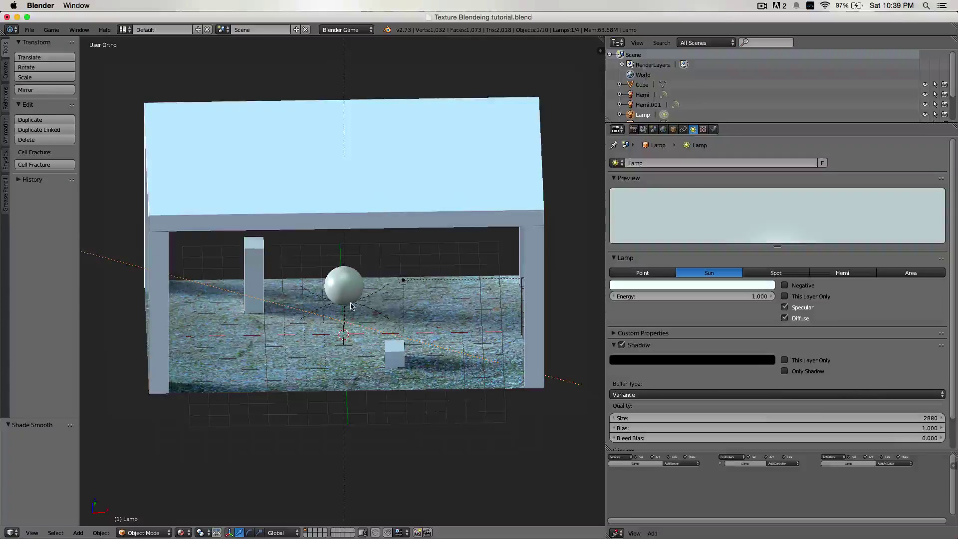
left_click(621, 345)
left_click(621, 345)
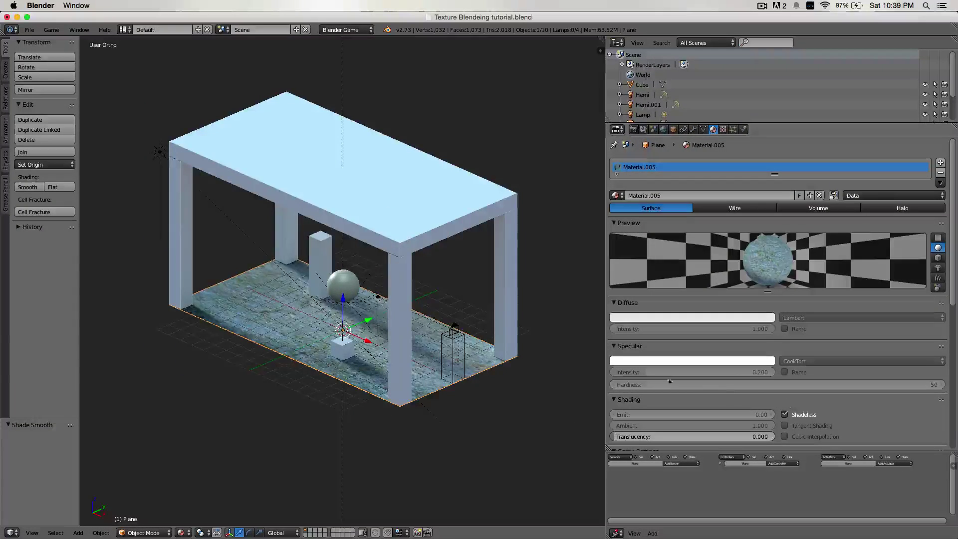
Step: Turn off Shadeless for the floor plane's material
scroll(263, 261, "down", 4)
scroll(263, 261, "up", 3)
middle_click_drag(263, 261, 337, 326)
left_click(784, 414)
scroll(366, 296, "up", 1)
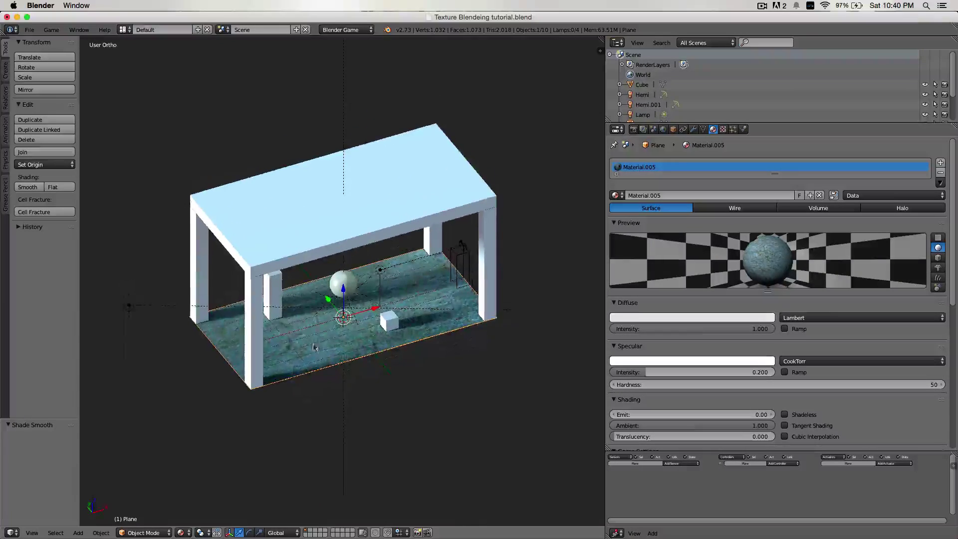
Step: Select the Sun lamp and toggle its Shadow option repeatedly to compare shadows on the shaded floor, leaving it enabled
right_click(128, 310)
scroll(128, 310, "up", 1)
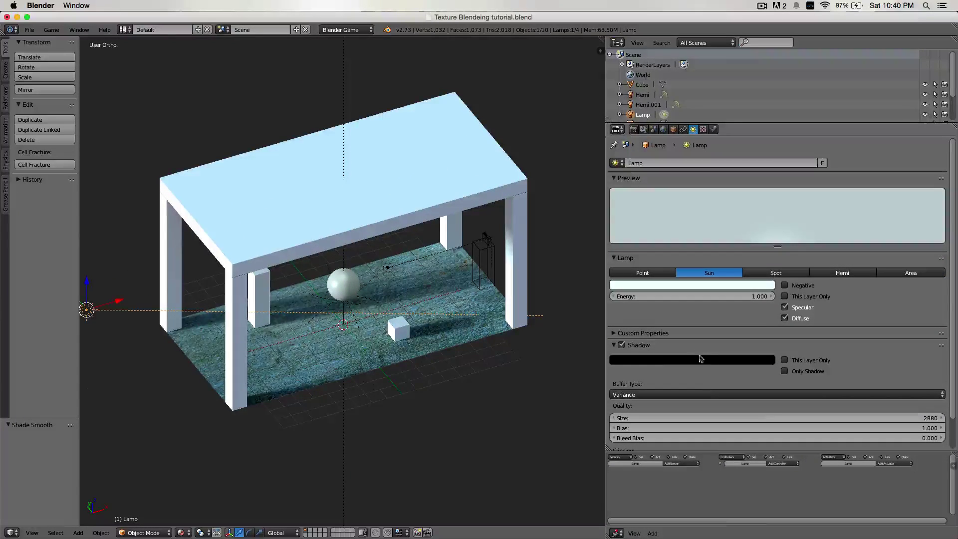
scroll(347, 323, "up", 1)
middle_click_drag(346, 322, 357, 317)
scroll(357, 318, "down", 1)
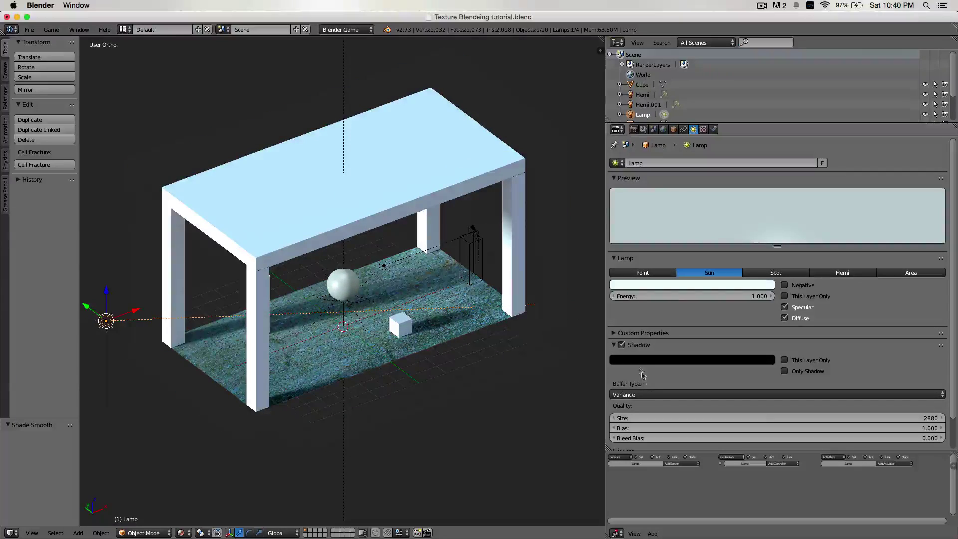
left_click(621, 347)
left_click(622, 347)
left_click(621, 347)
scroll(434, 355, "up", 1)
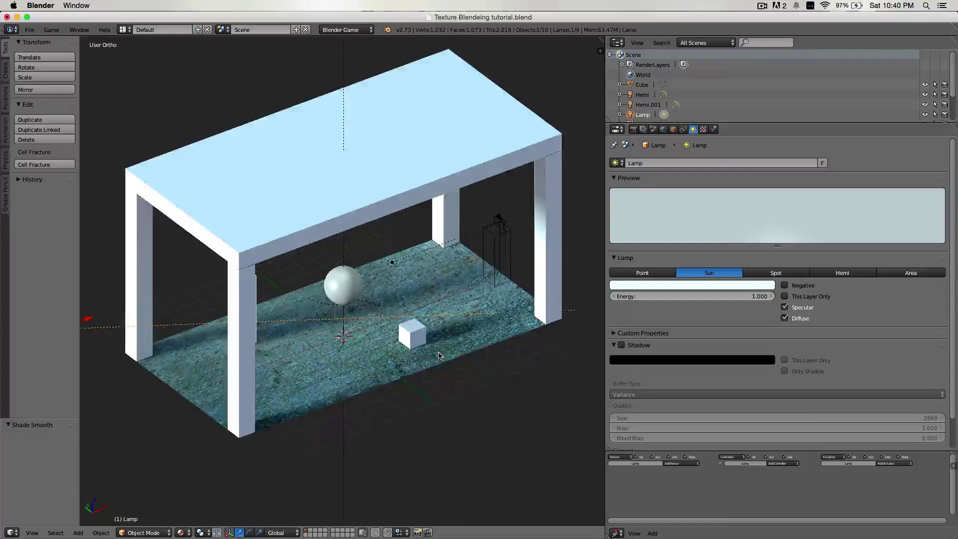
mouse_move(434, 355)
middle_mouse_down()
mouse_move(391, 347)
mouse_move(423, 357)
middle_mouse_up()
left_click(623, 349)
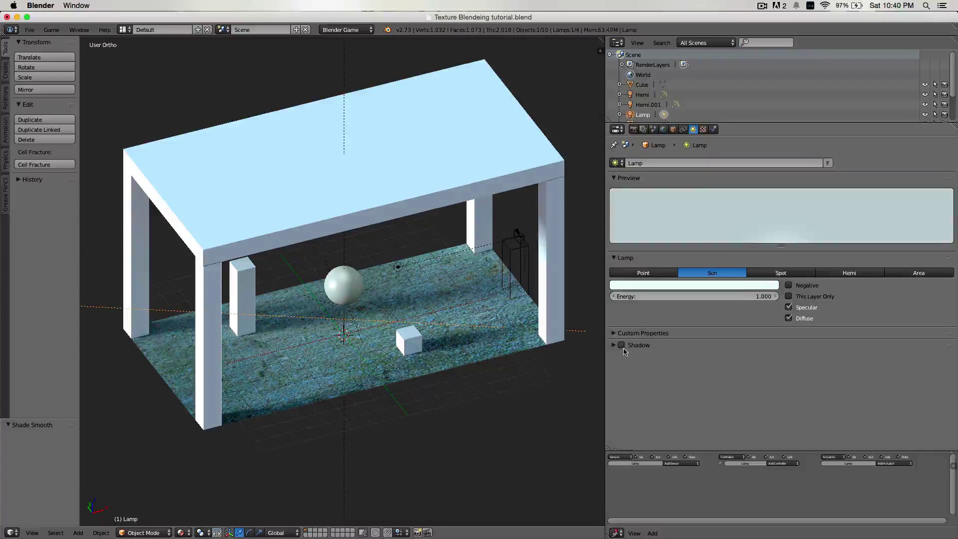
left_click(622, 348)
left_click(616, 345)
left_click(624, 345)
left_click(624, 345)
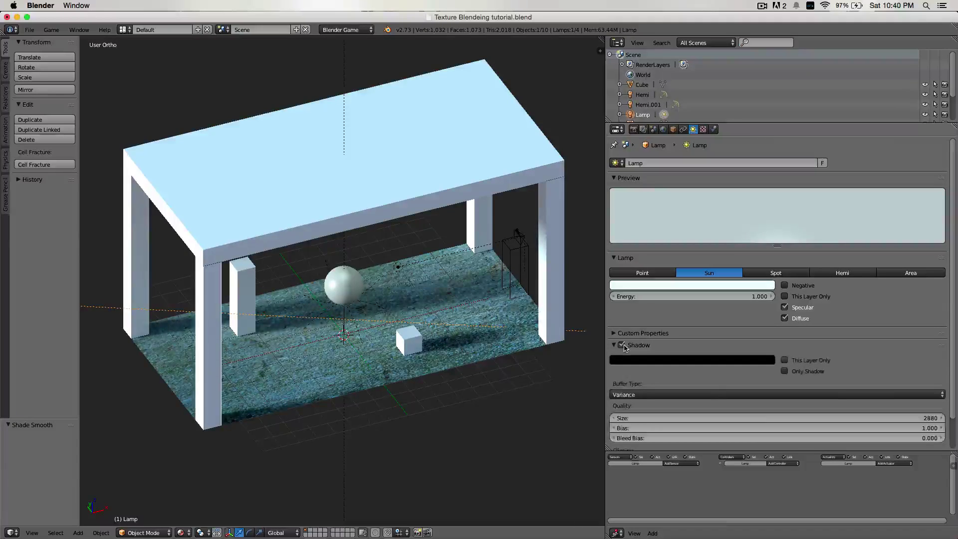
scroll(558, 357, "up", 2)
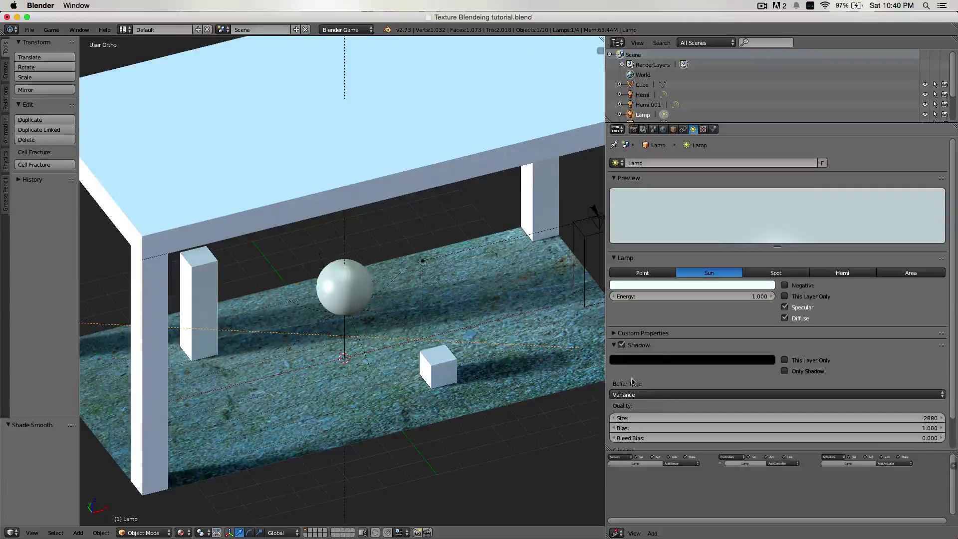
left_click(620, 346)
left_click(620, 347)
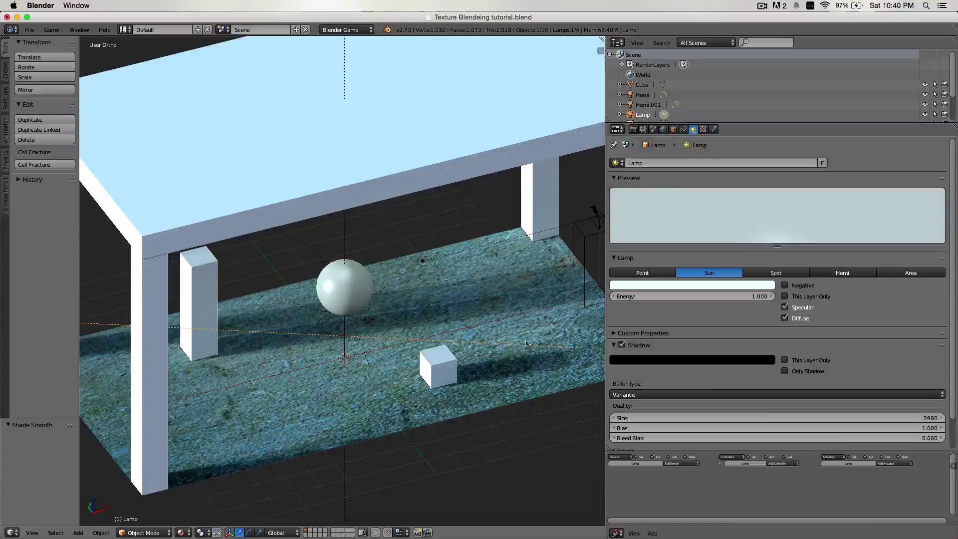
Step: Set the Sun lamp's shadow bias to 0.001 and its shadow buffer size to 2736
scroll(517, 335, "down", 3)
middle_click_drag(400, 338, 378, 343)
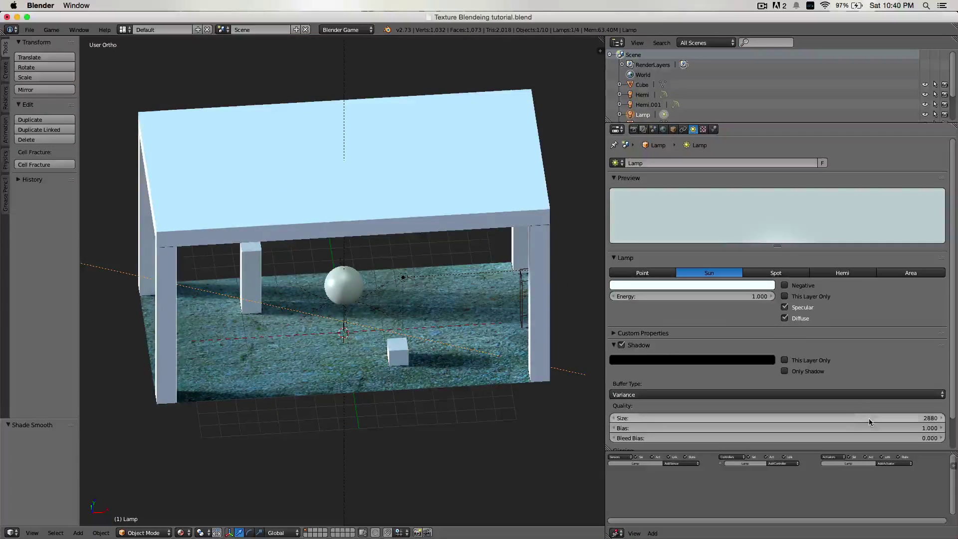
left_click(860, 428)
type("0.001")
key("Return")
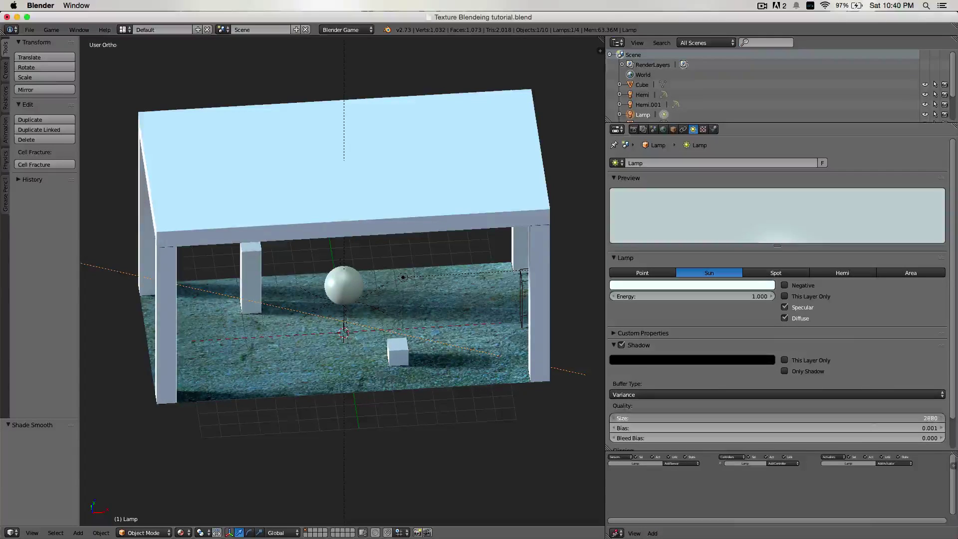
left_click_drag(874, 420, 876, 419)
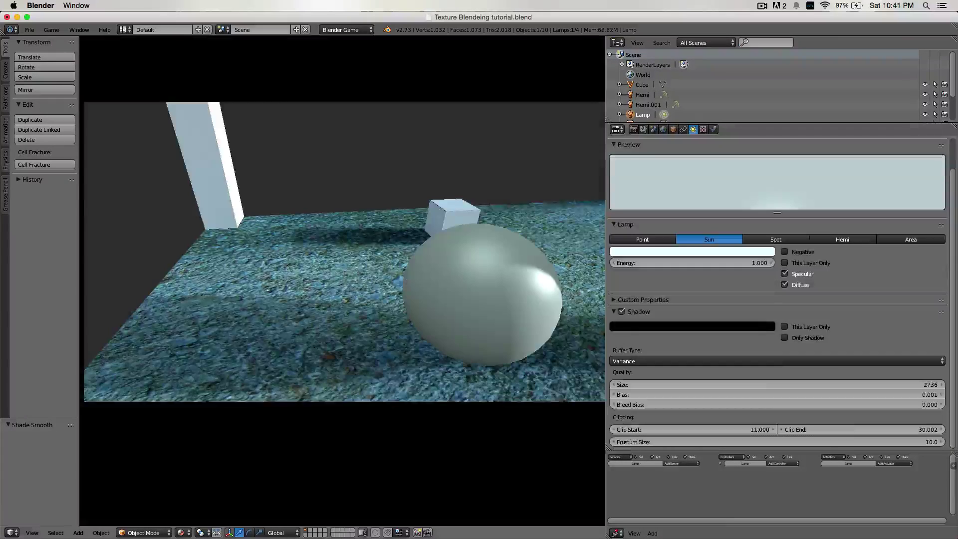
Step: Examine the Sun lamp's shadows in the running game, first from the camera and again from an angled overall view
key("a")
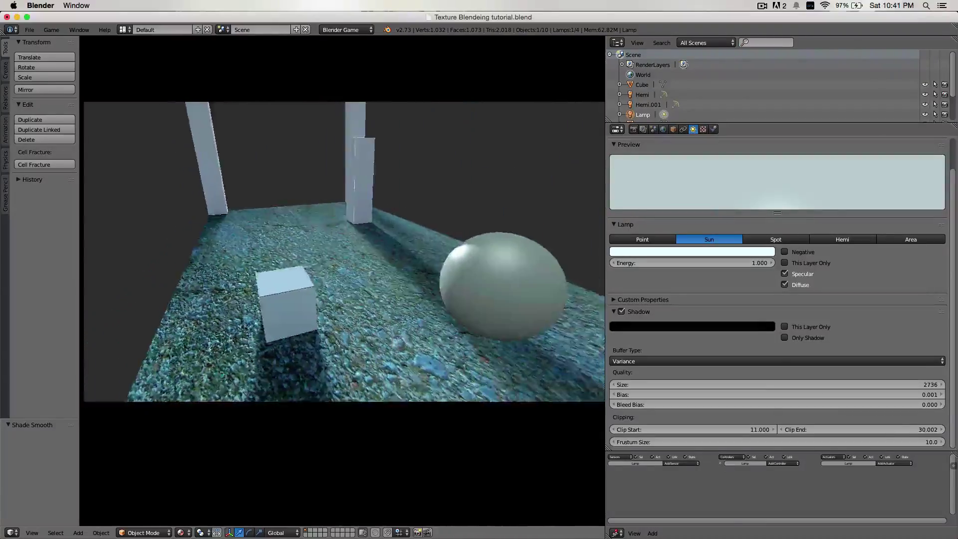
key("w")
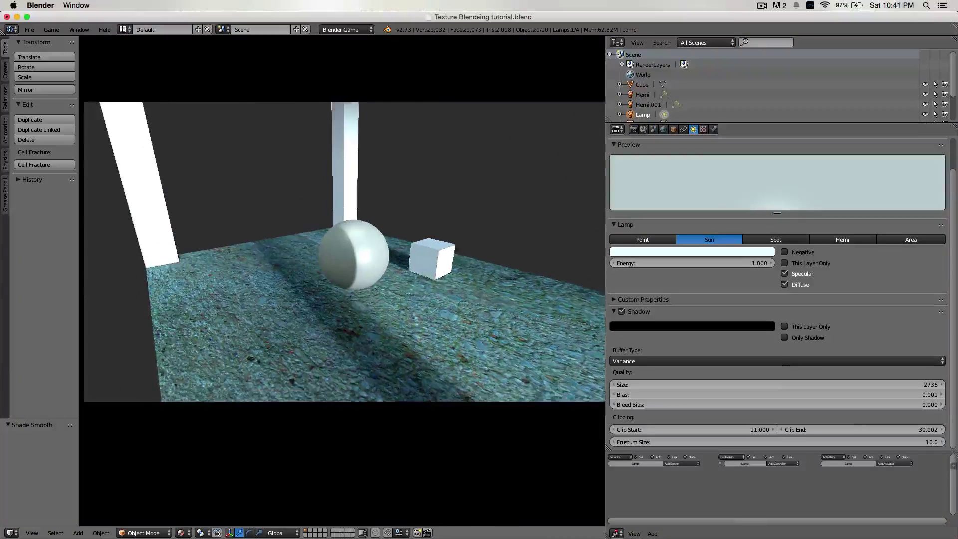
key("Escape")
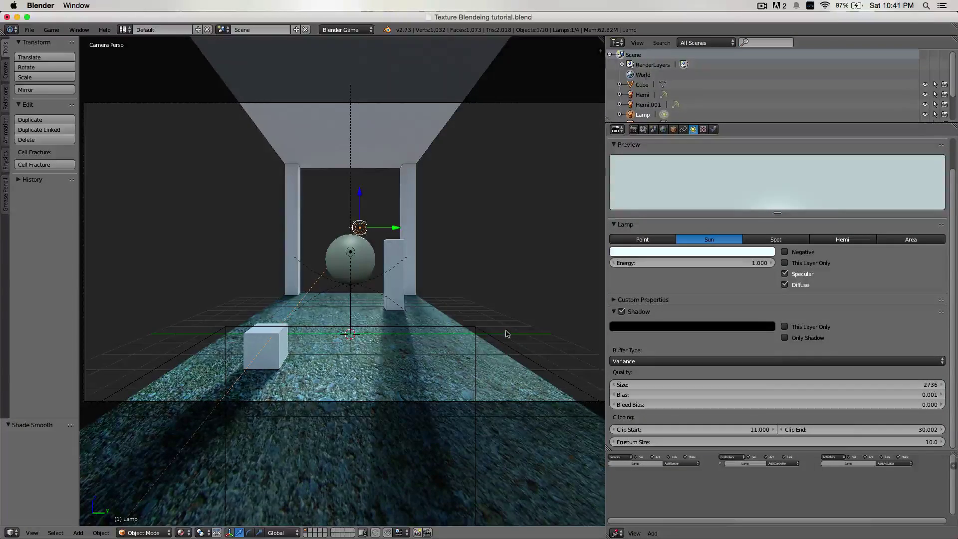
key("KP_1")
middle_click_drag(425, 329, 464, 299)
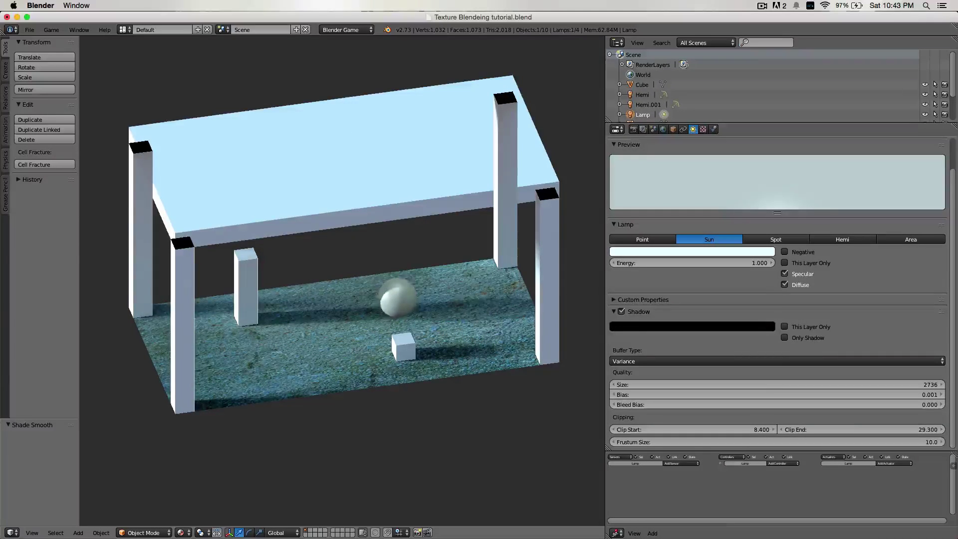
key("Escape")
middle_click_drag(407, 325, 149, 314)
scroll(199, 325, "down", 2)
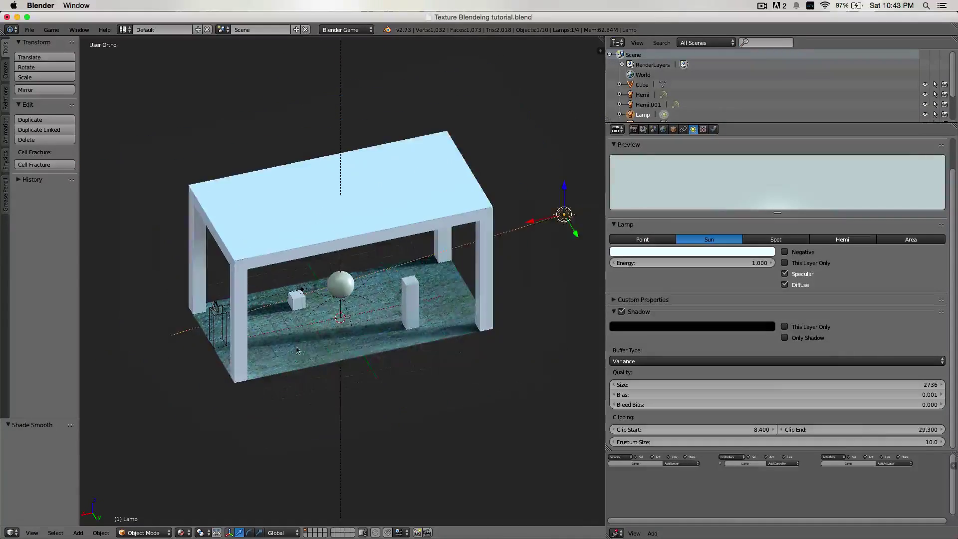
Step: Select the floor plane and examine the shadows on it up close and from several angles around the structure
scroll(225, 331, "up", 2)
middle_click_drag(334, 345, 215, 320)
right_click(212, 317)
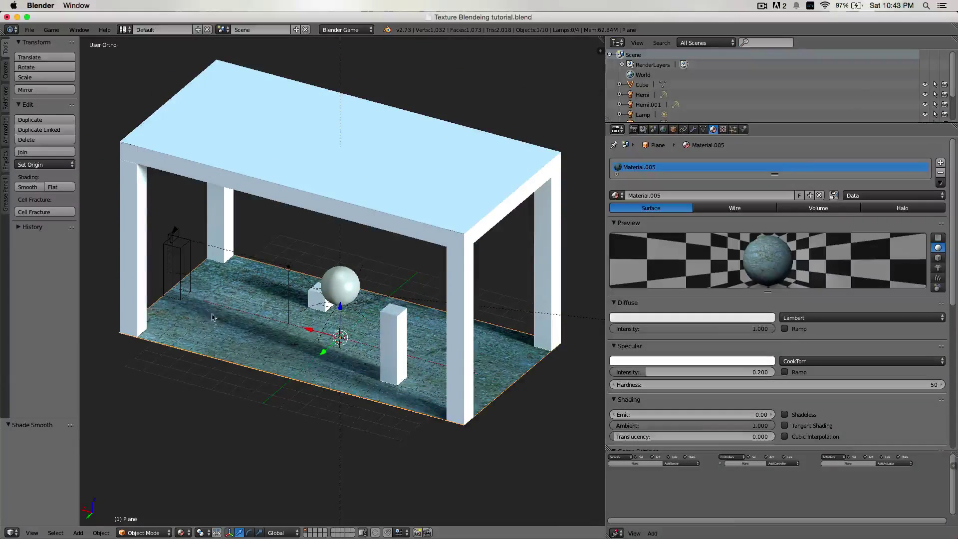
scroll(315, 337, "up", 5)
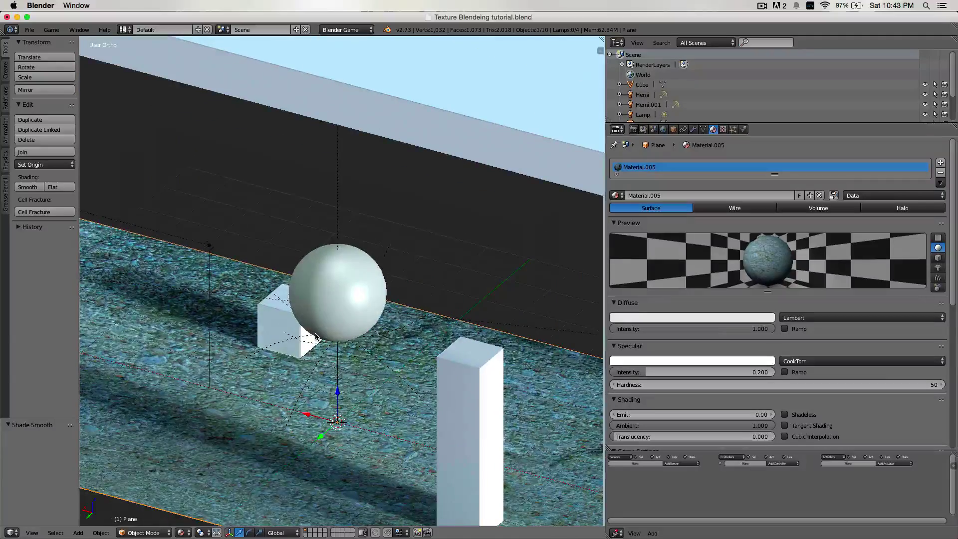
scroll(316, 336, "down", 5)
middle_click_drag(315, 335, 374, 330)
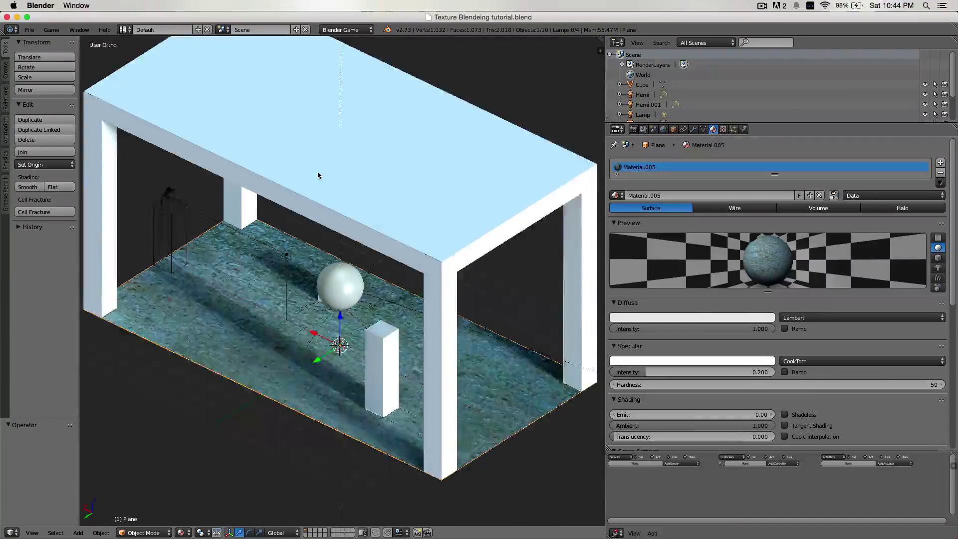
scroll(317, 178, "up", 2)
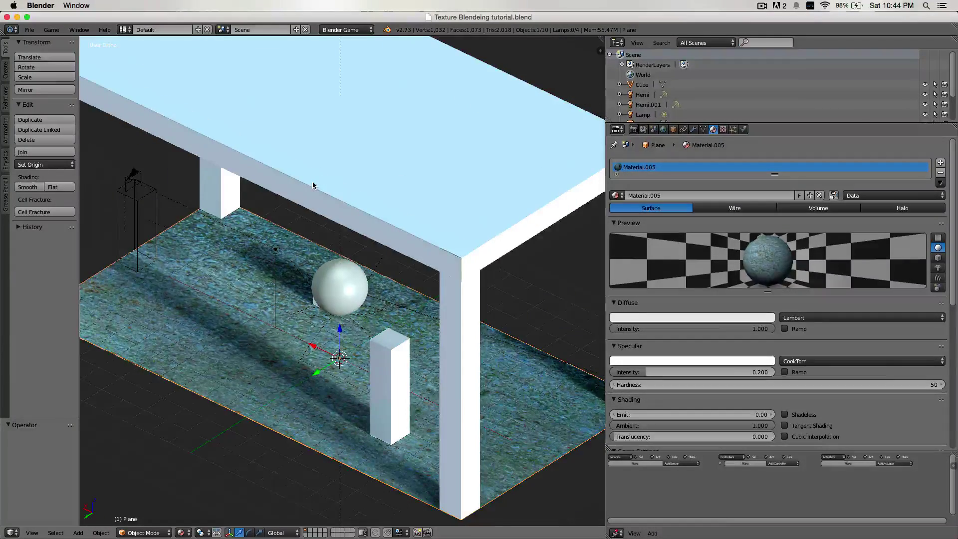
middle_click_drag(312, 181, 238, 310)
scroll(309, 308, "down", 5)
scroll(287, 297, "up", 4)
scroll(287, 298, "down", 3)
scroll(316, 290, "down", 1)
Step: Move the sphere and the Sun lamp to the second layer
middle_click_drag(315, 290, 346, 278)
scroll(346, 277, "up", 2)
right_click(346, 278)
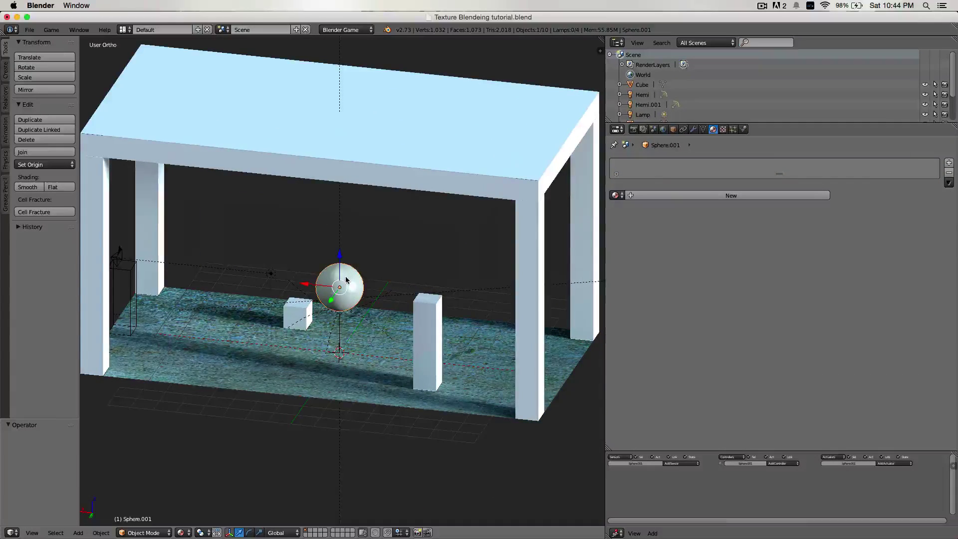
left_click(434, 296)
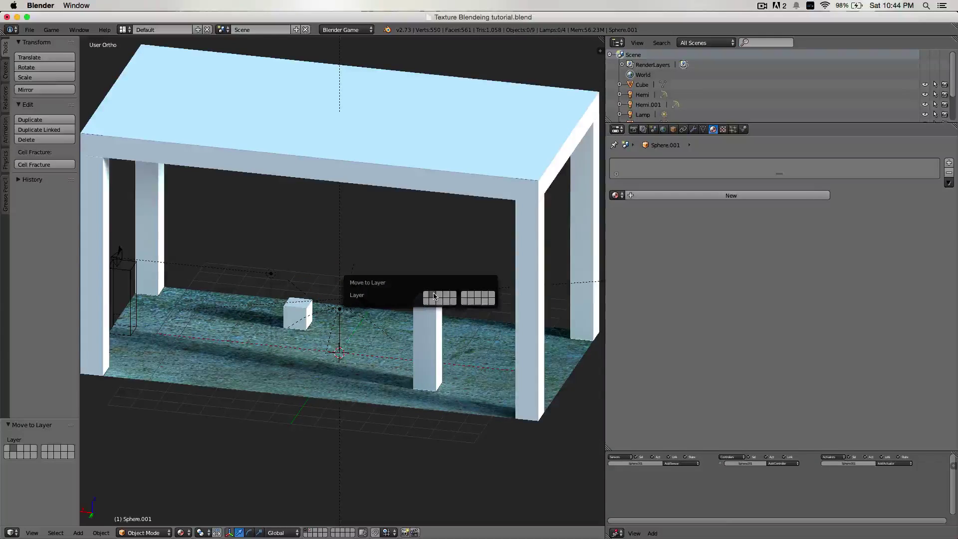
scroll(449, 289, "down", 4)
right_click(561, 276)
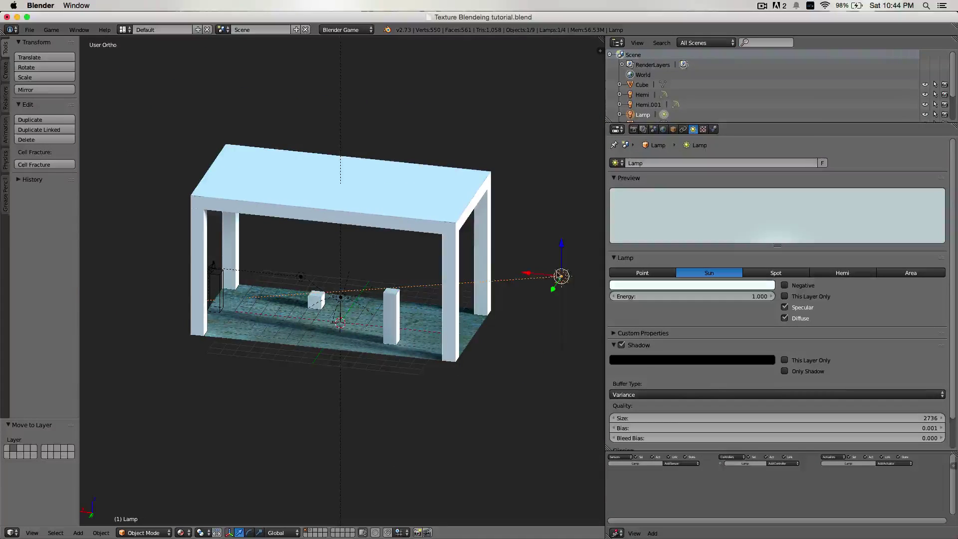
left_click(501, 266)
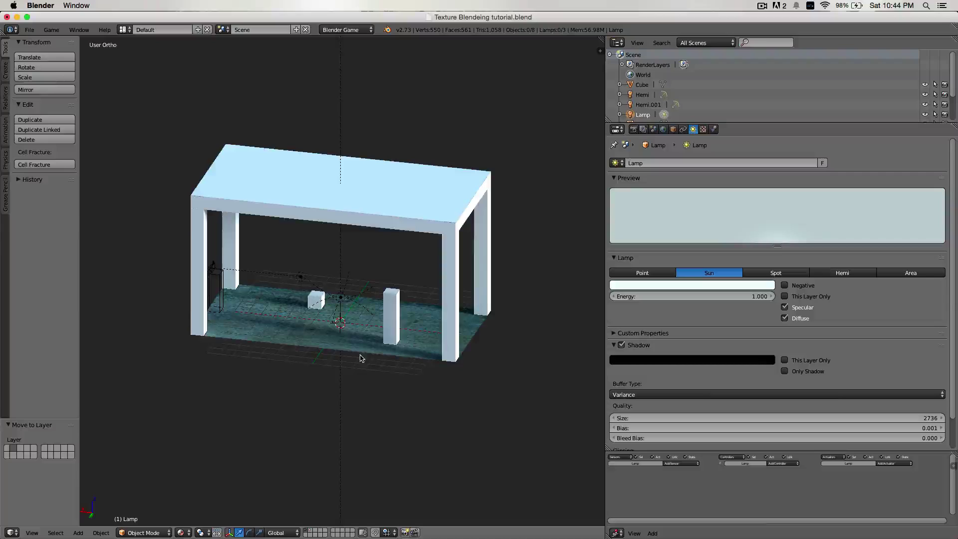
Step: Test the game with only the first layer visible, stop it, and select the floor plane
scroll(361, 359, "up", 3)
middle_click_drag(362, 358, 341, 362)
scroll(351, 349, "down", 2)
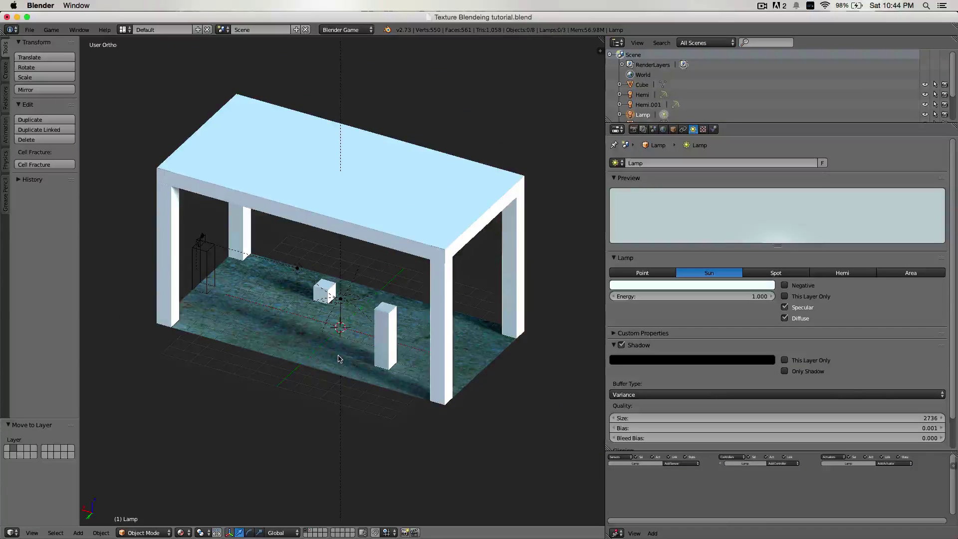
key("p")
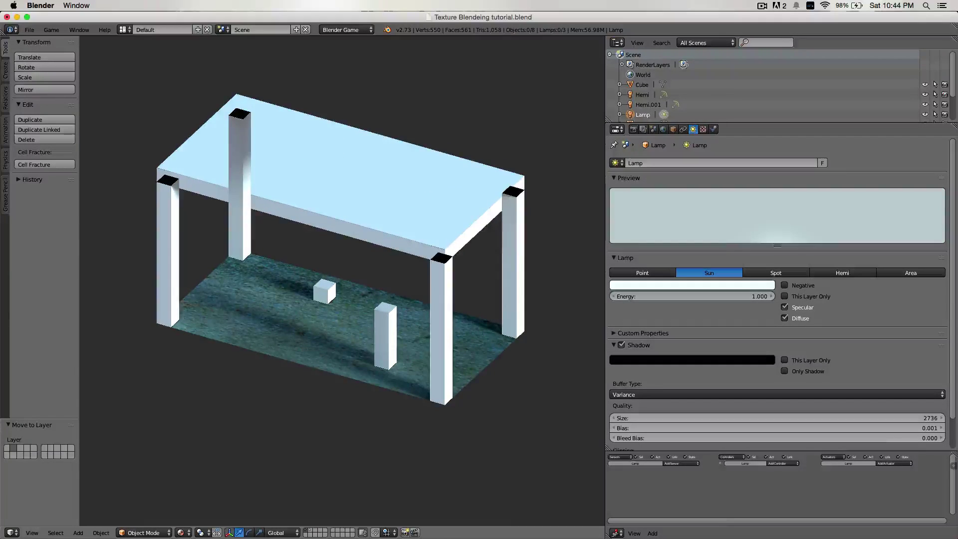
key("Escape")
middle_click_drag(339, 361, 299, 353)
right_click(298, 352)
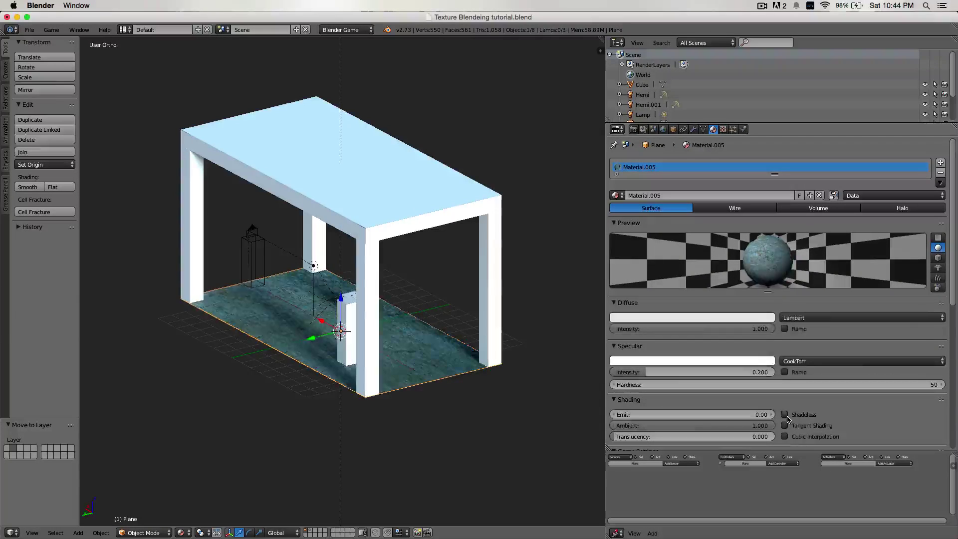
middle_click_drag(404, 268, 412, 250)
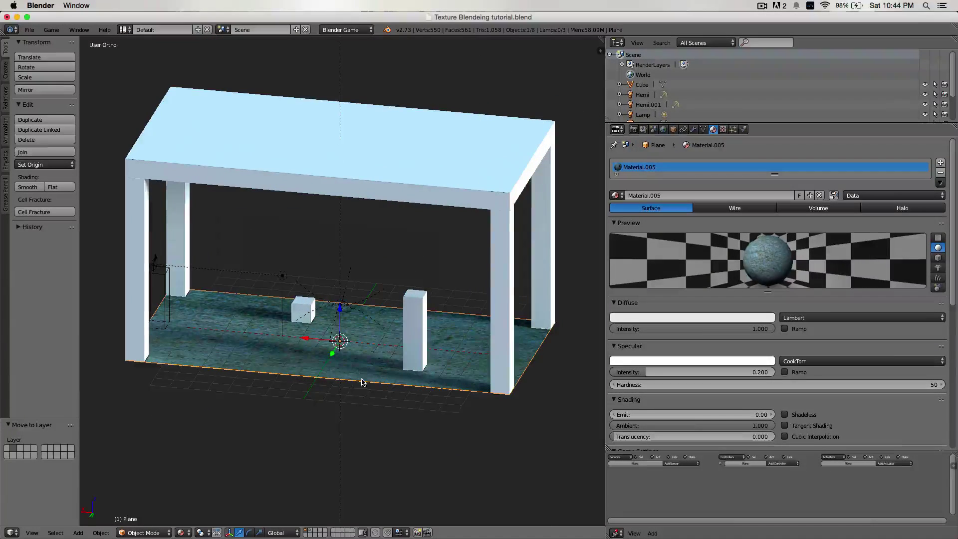
Step: Show the second layer together with the first and test the game with both layers visible
left_click(310, 532)
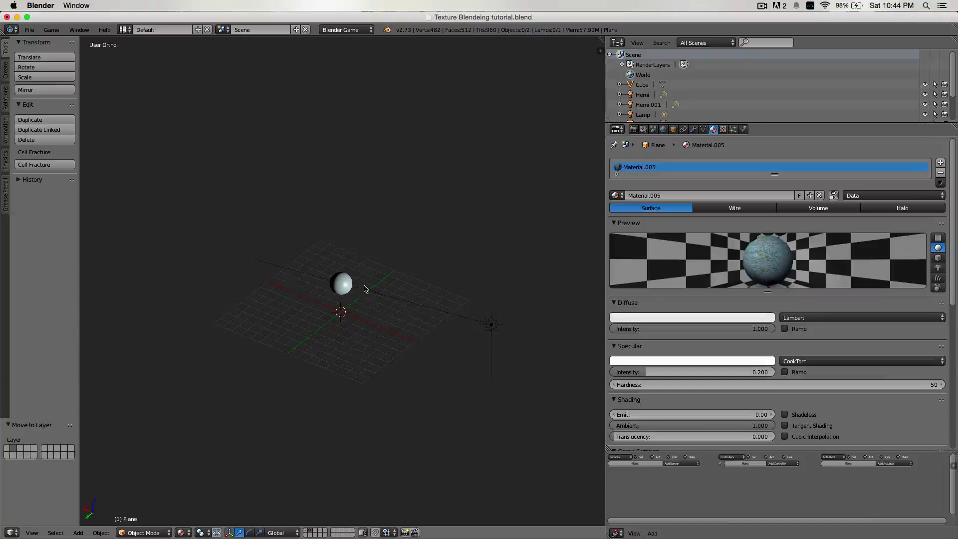
left_click(305, 531, "shift")
scroll(339, 319, "up", 4)
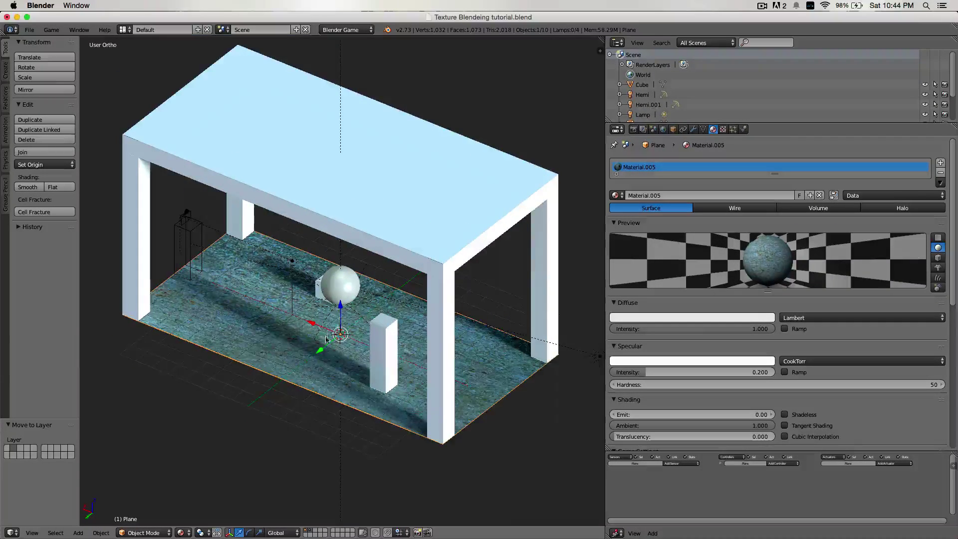
middle_click_drag(320, 324, 340, 322)
key("p")
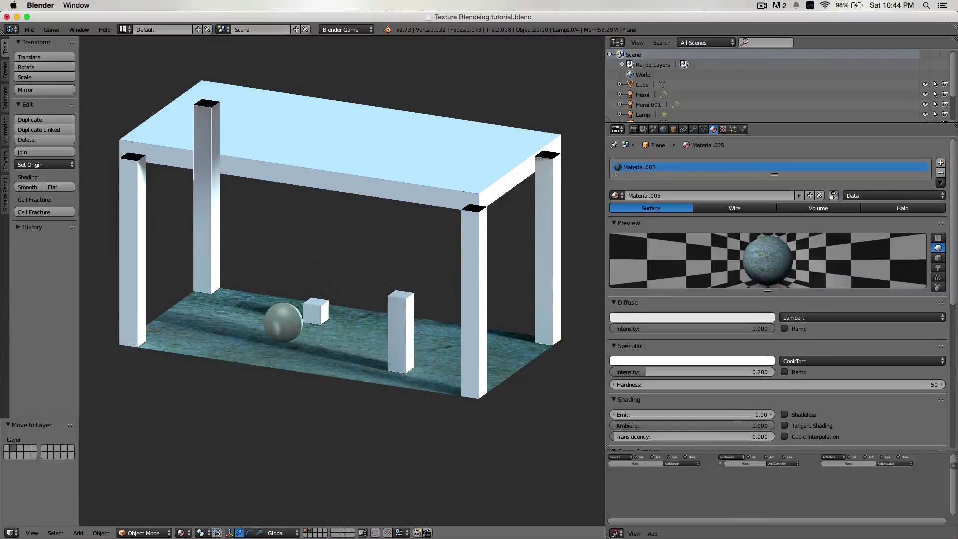
key("Escape")
Step: Enable This Layer Only for the Sun lamp's shadow and test the effect in the game
middle_click_drag(299, 339, 320, 352)
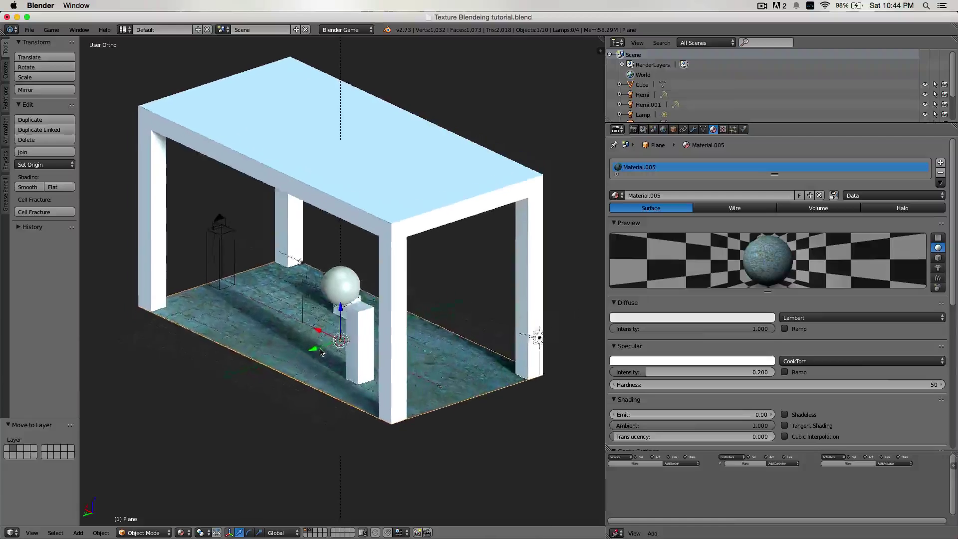
scroll(320, 352, "down", 5)
right_click(496, 316)
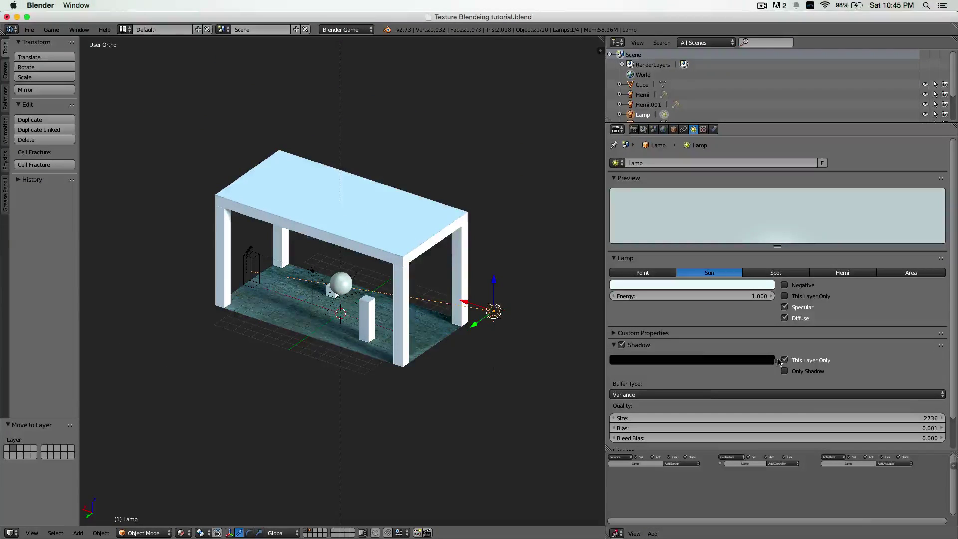
key("p")
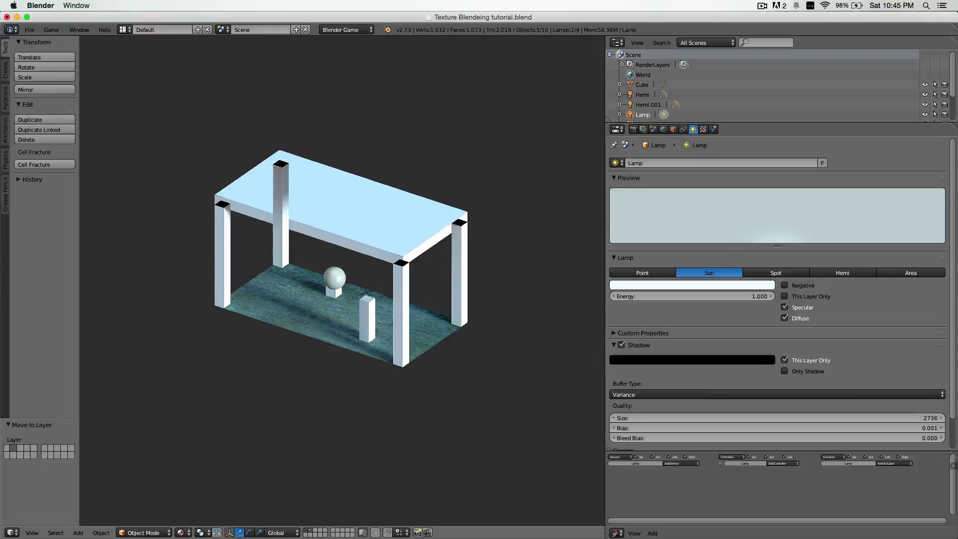
key("Escape")
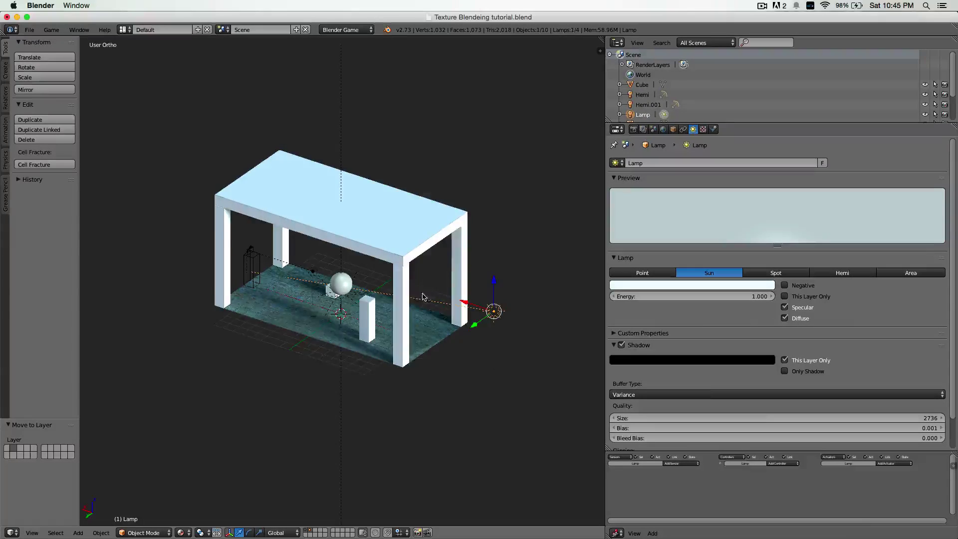
Step: Walk through the game from the camera view to check the floor for the sphere's shadow
scroll(334, 307, "up", 10)
key("KP_0")
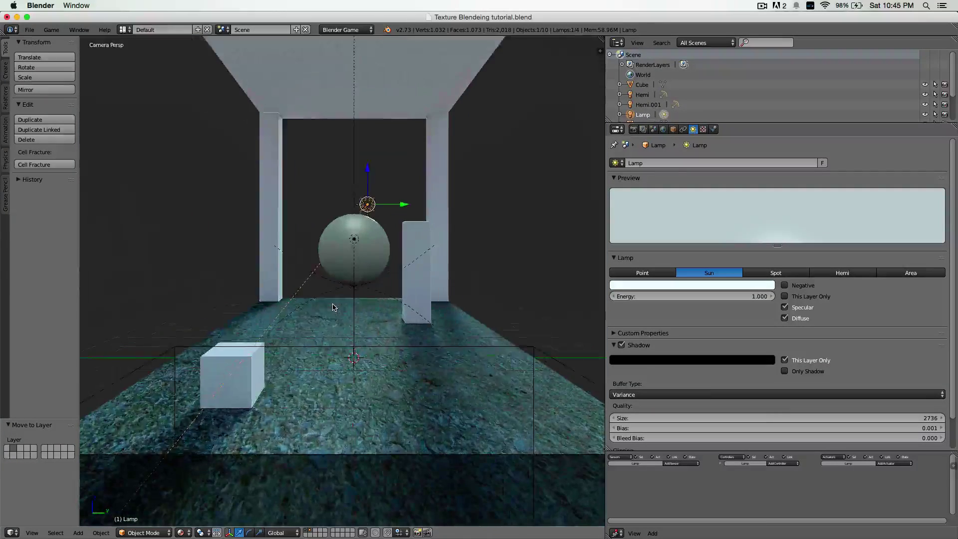
key("p")
key("w")
key("w")
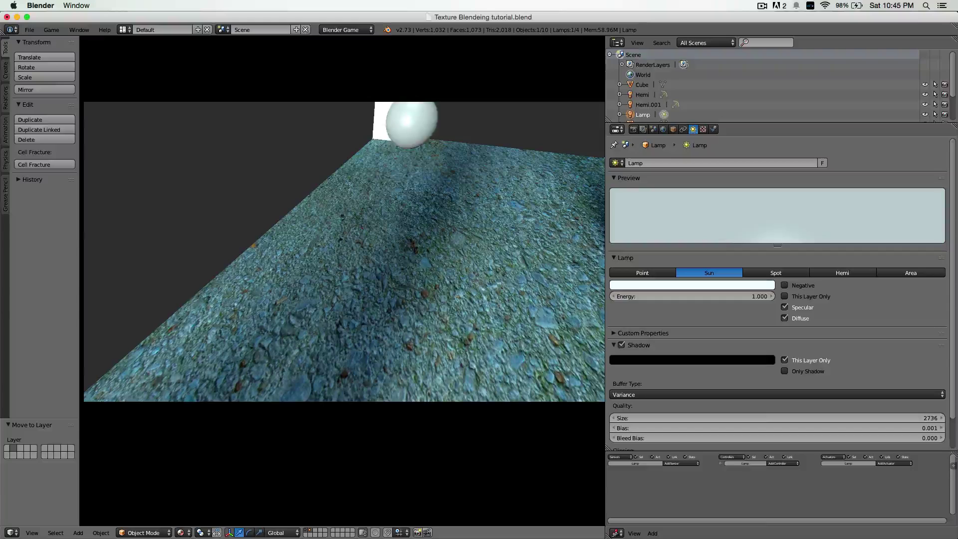
key("Escape")
Step: Move the sphere in the top wireframe view along positive Y and by -2 along X
right_click(334, 260)
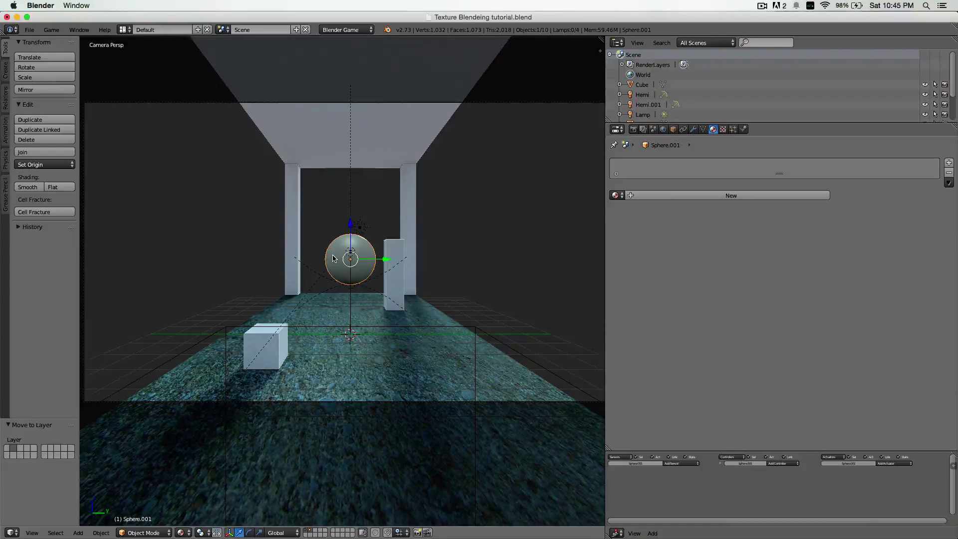
key("KP_7")
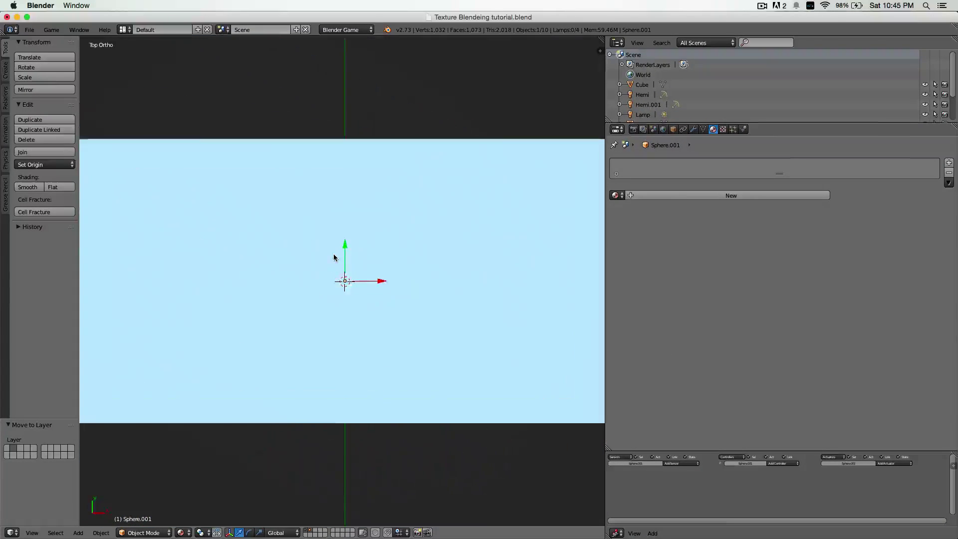
key("z")
scroll(334, 257, "down", 2)
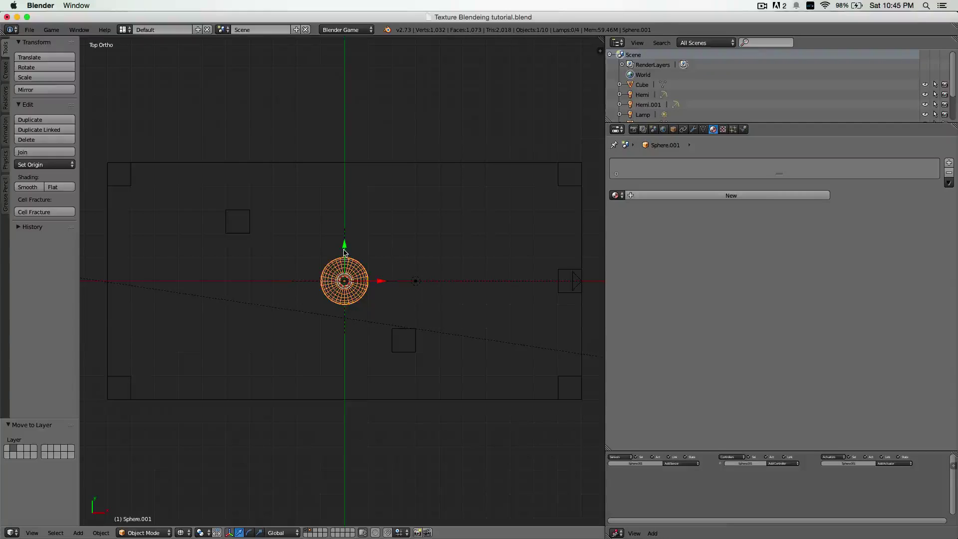
left_click_drag(344, 252, 348, 200)
left_click_drag(371, 233, 320, 229)
Step: Restore the shaded display in the camera view and walk through the game to inspect the relocated sphere's shadow
key("KP_0")
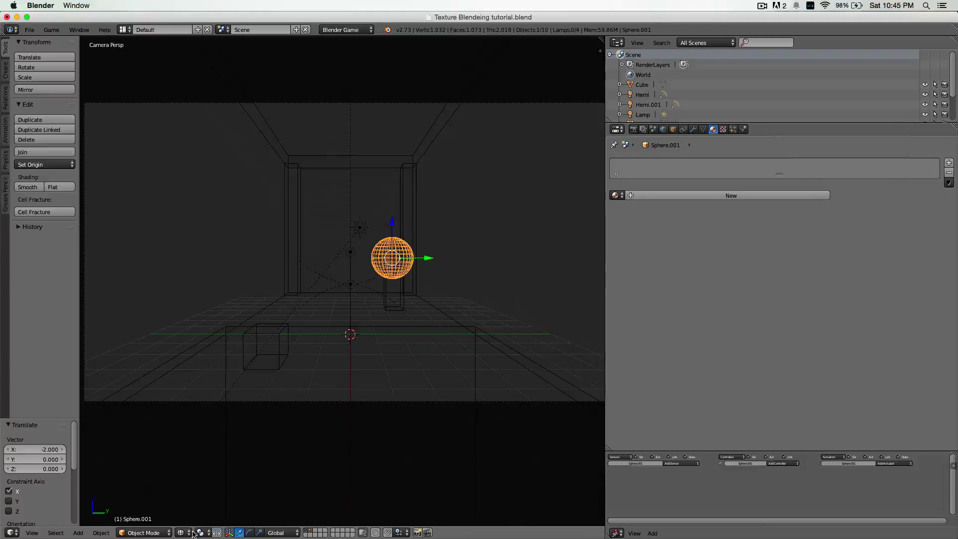
left_click(199, 476)
key("p")
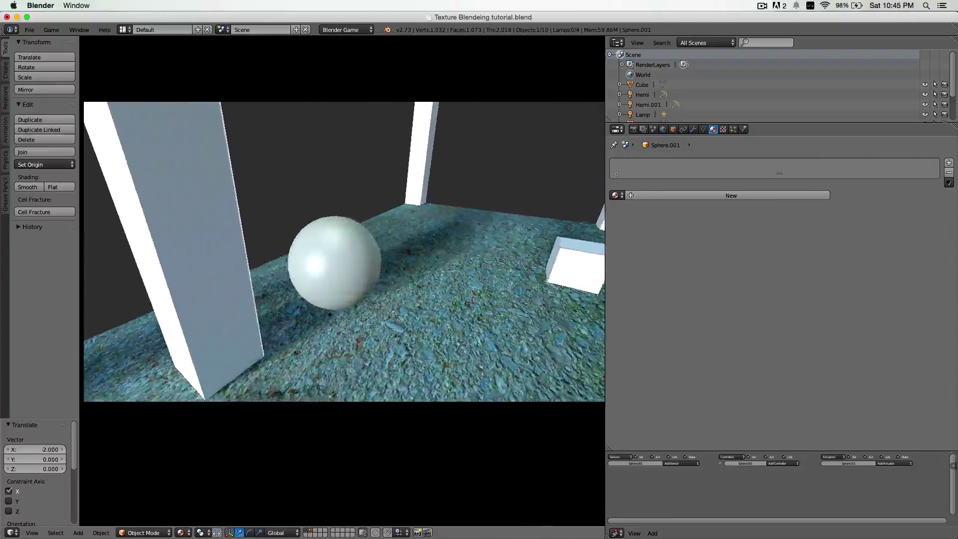
key("Escape")
Step: Move the roof and pillar structure to the second layer
scroll(335, 250, "down", 2)
middle_click_drag(336, 249, 426, 289)
scroll(425, 289, "down", 3)
right_click(391, 216)
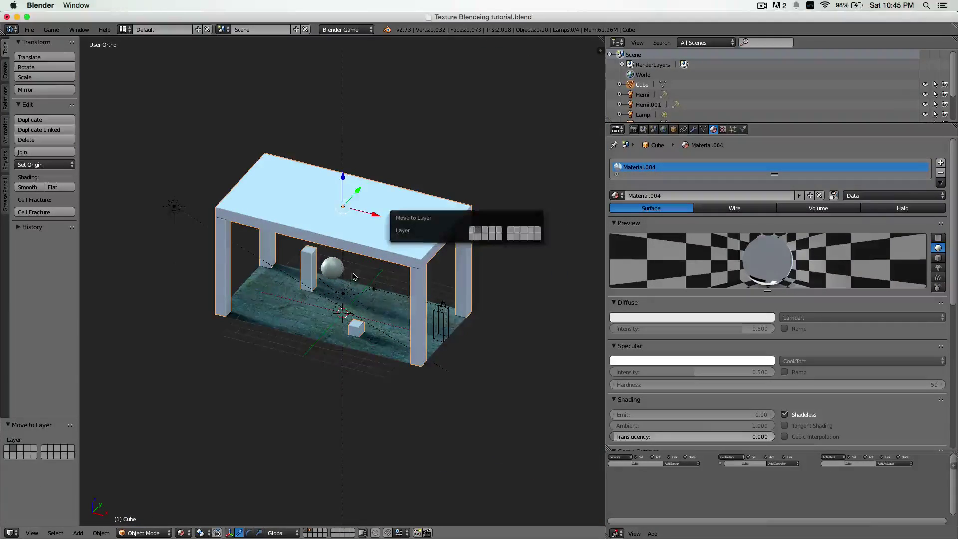
Step: Run the game from the camera view to inspect the shadows around the pillars and sphere, and select the sphere
scroll(343, 278, "up", 3)
key("KP_0")
key("p")
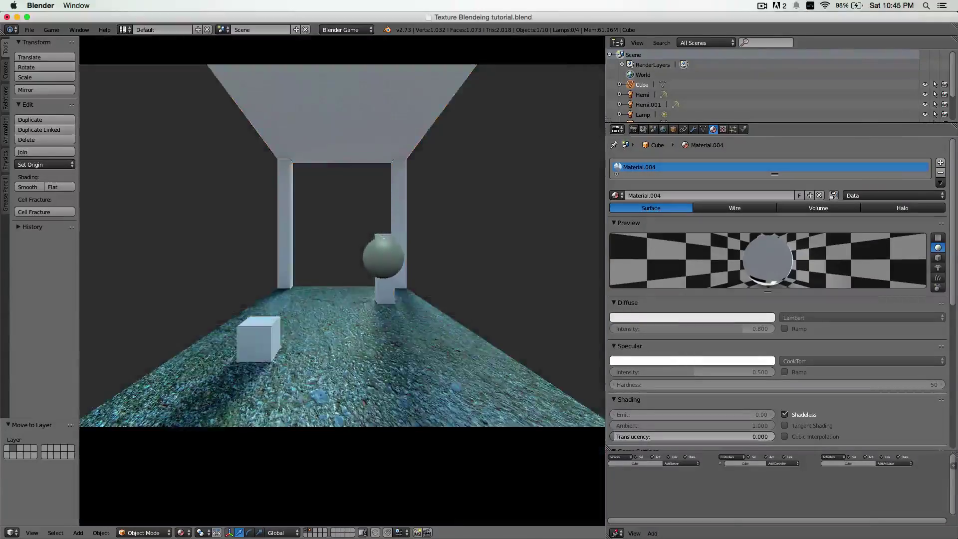
key("w")
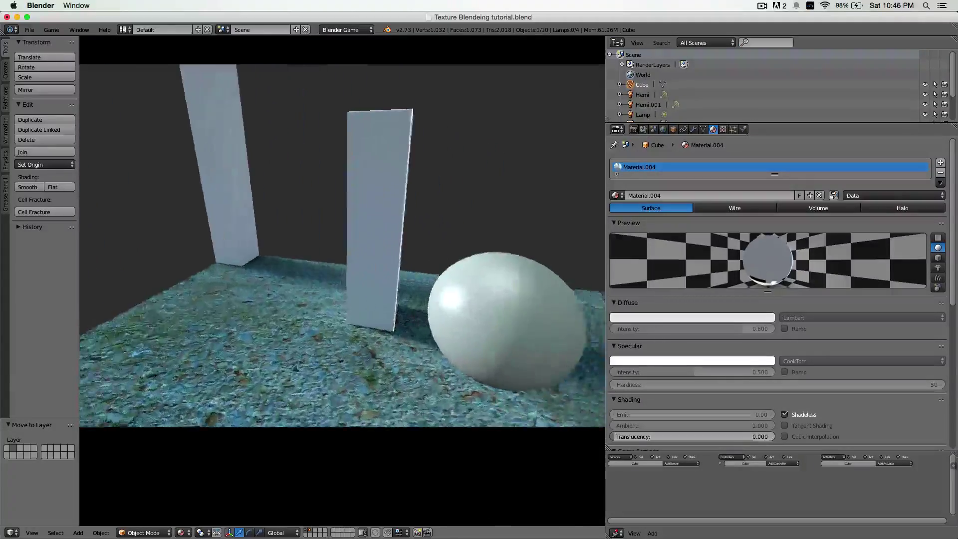
key("Escape")
right_click(402, 254)
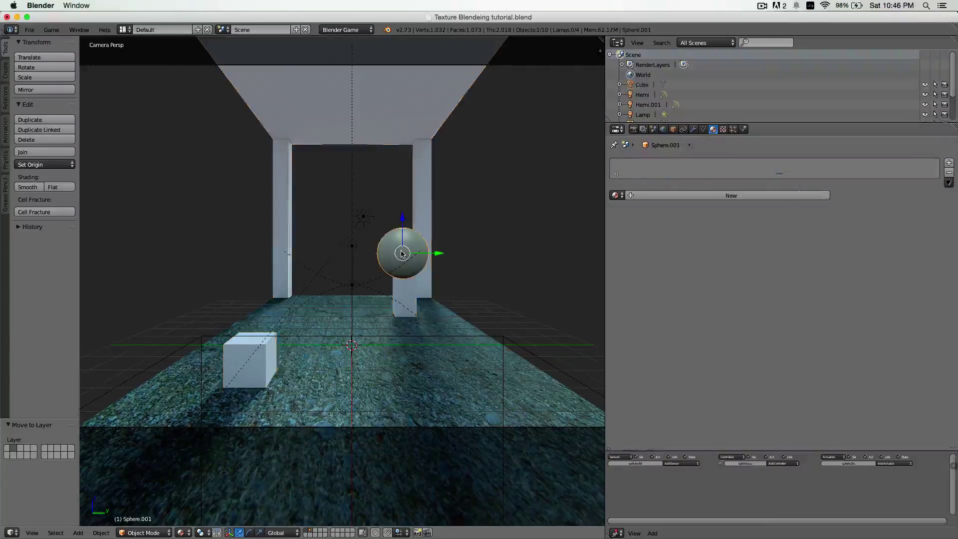
Step: Move the sphere to the third layer and switch the render engine to Cycles Render
key("m")
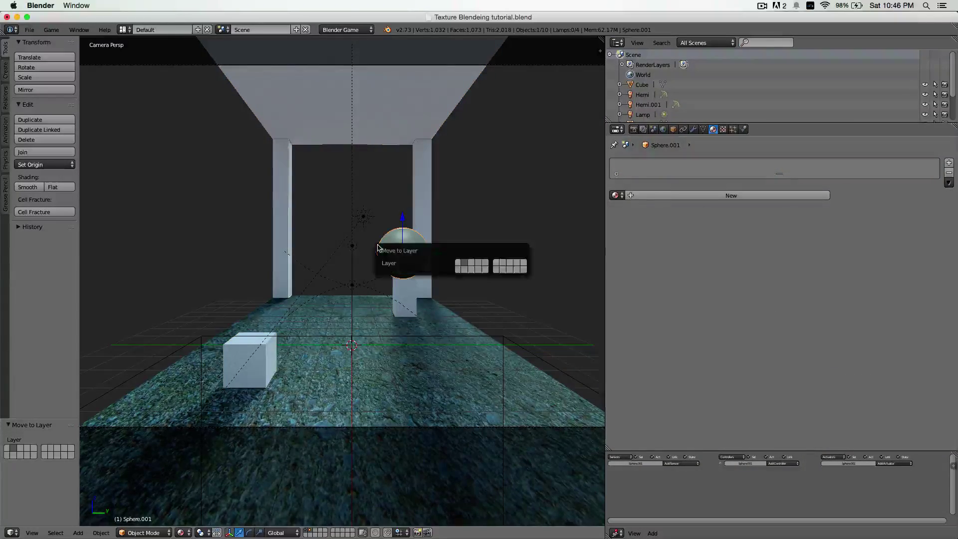
left_click(472, 266)
left_click(346, 30)
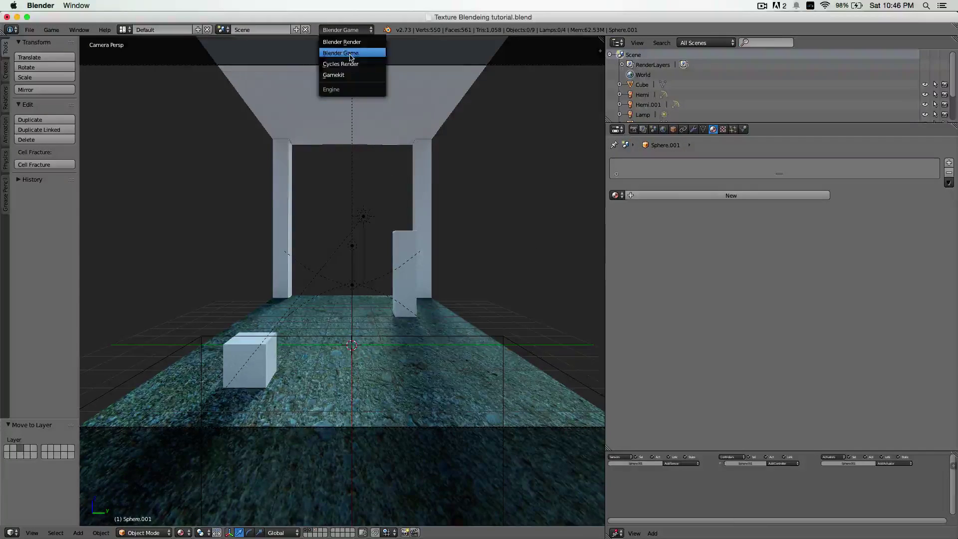
left_click(352, 68)
Step: Select the Sun lamp beside the structure and review its Cycles settings and the world's Sky Texture background
middle_click_drag(403, 160, 331, 204)
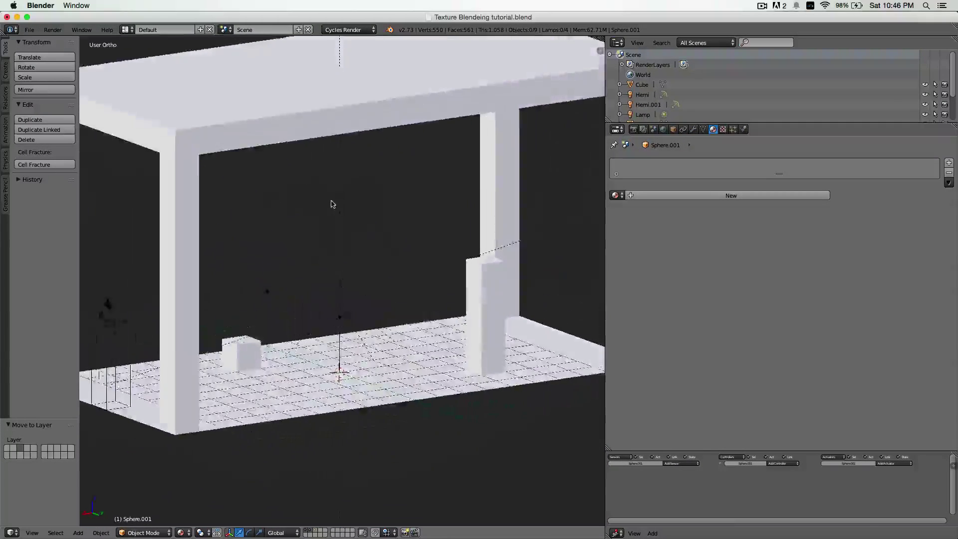
scroll(331, 205, "down", 5)
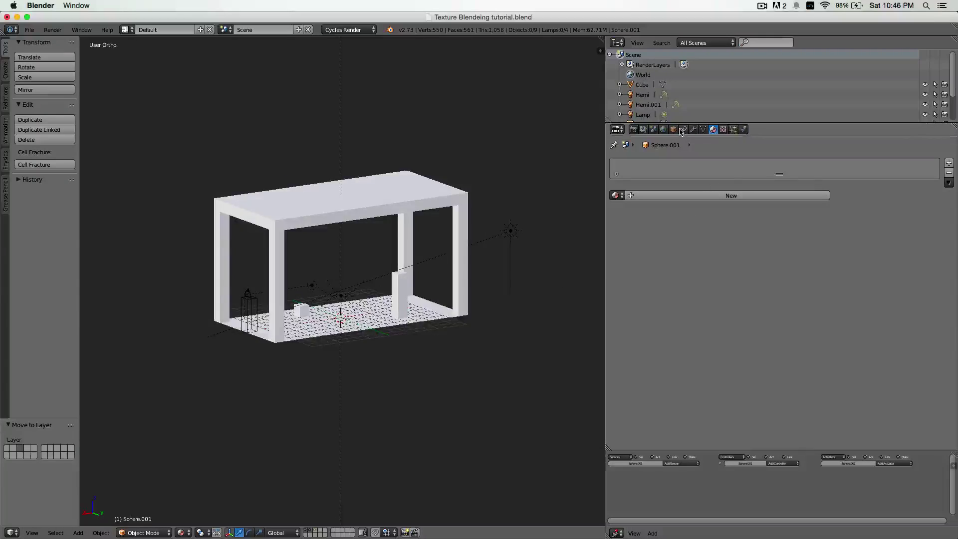
scroll(473, 298, "up", 3)
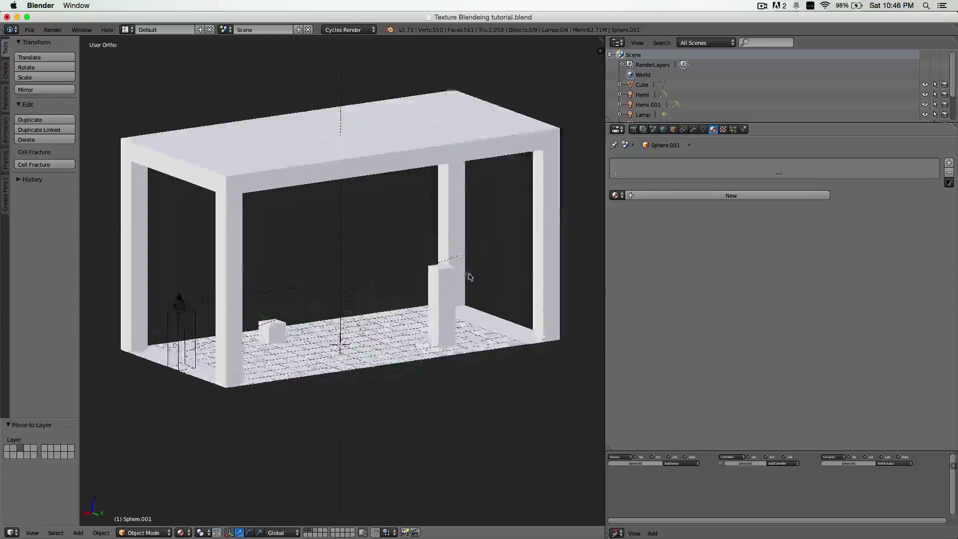
scroll(472, 276, "down", 2)
middle_click_drag(472, 276, 560, 209)
right_click(559, 215)
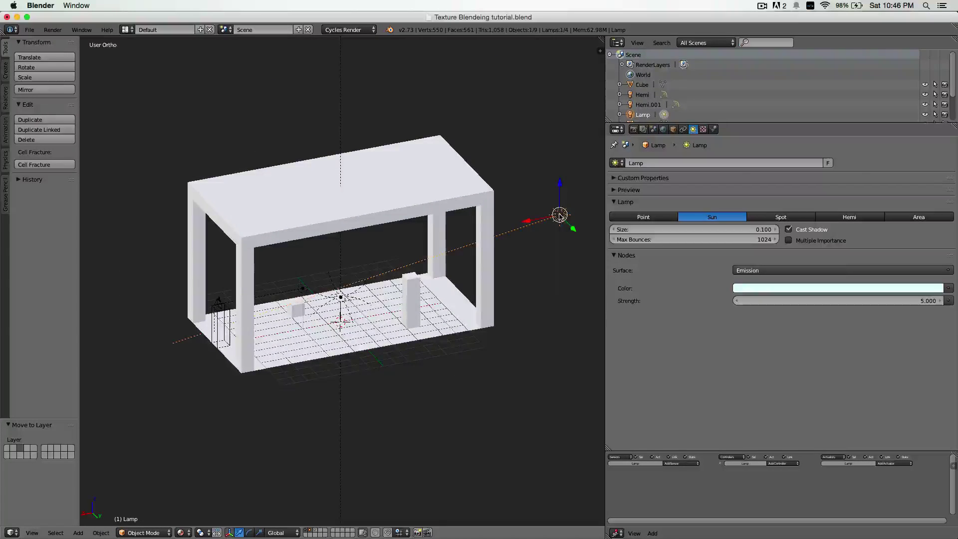
left_click(663, 129)
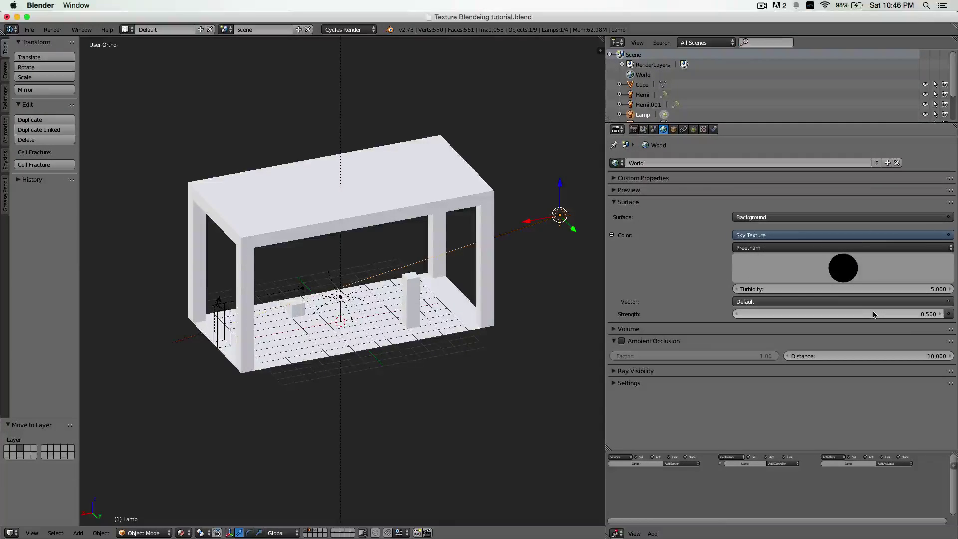
Step: Examine the Sun lamp's position and direction relative to the roofed structure from several angles
scroll(557, 191, "down", 2)
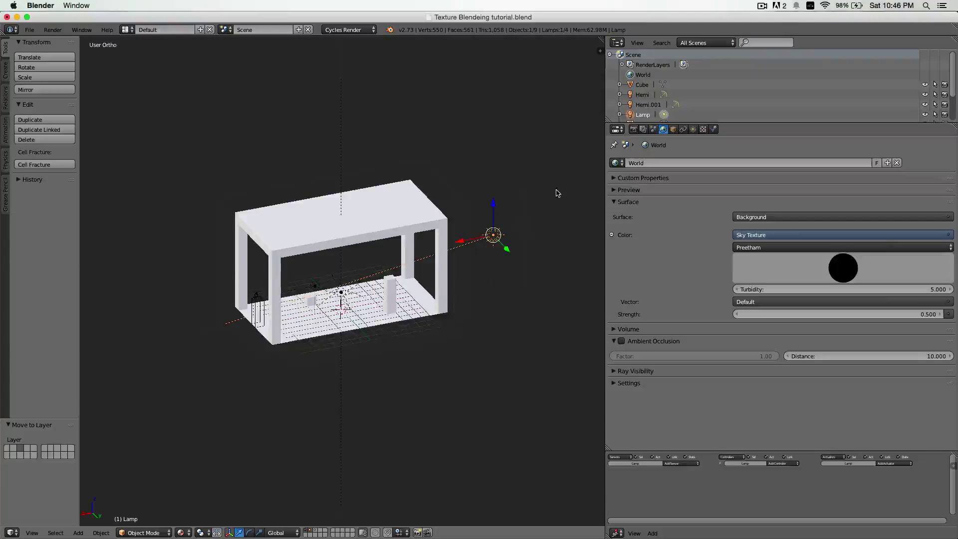
scroll(558, 192, "up", 4)
scroll(558, 194, "down", 2)
middle_click_drag(523, 233, 384, 243, "shift")
scroll(402, 241, "down", 2)
scroll(402, 241, "up", 1)
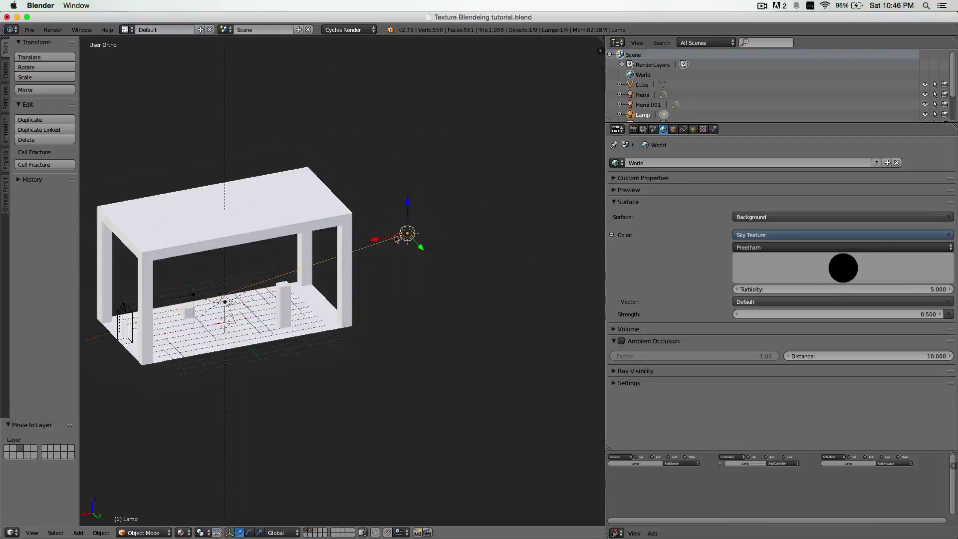
middle_click_drag(276, 254, 331, 237)
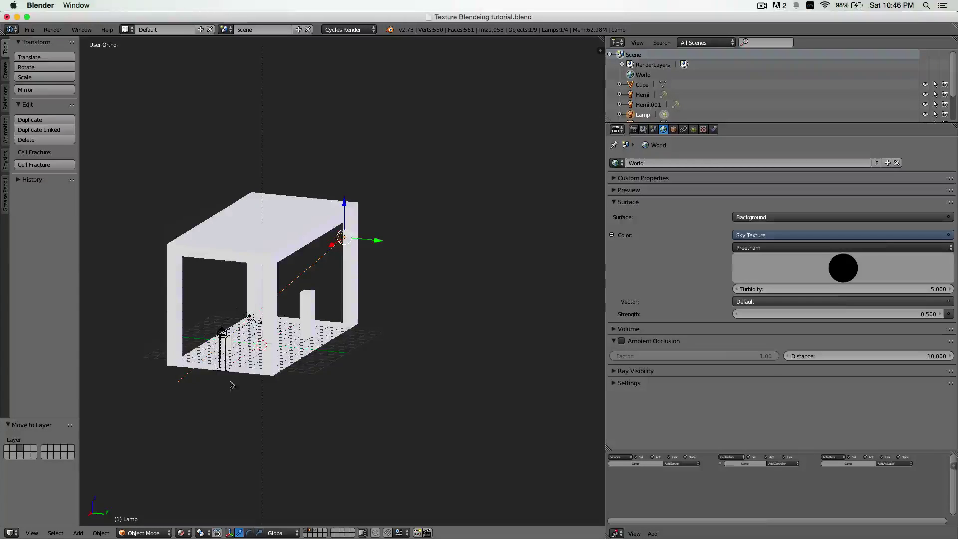
middle_click_drag(256, 270, 423, 188)
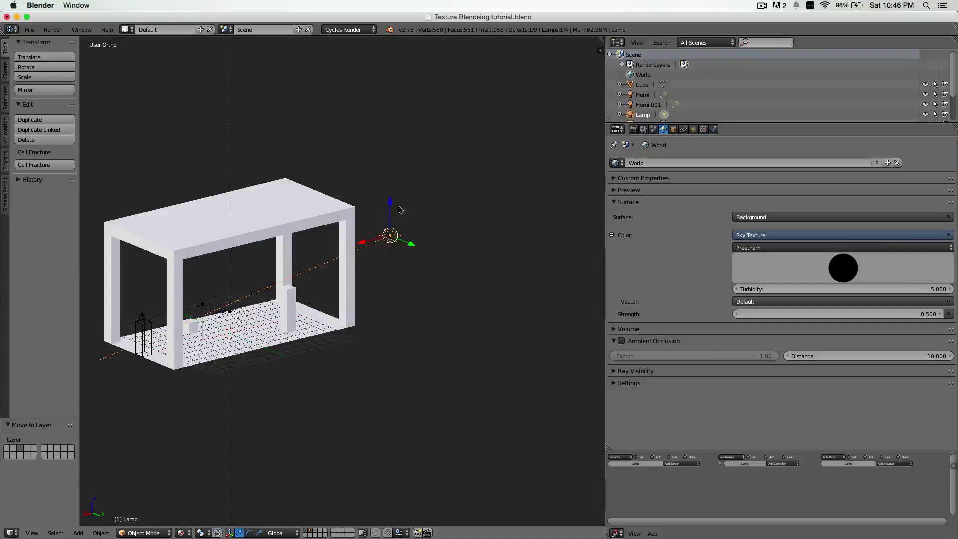
Step: Show only the third layer and preview the sphere in Rendered viewport shading before leaving the rendered preview
left_click(316, 532)
scroll(230, 277, "up", 2)
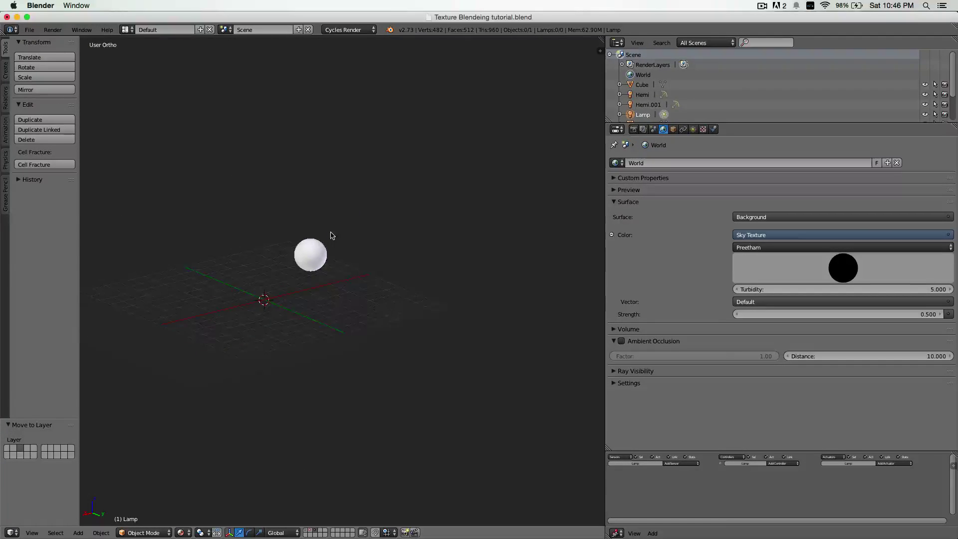
scroll(332, 235, "up", 3)
left_click(186, 532)
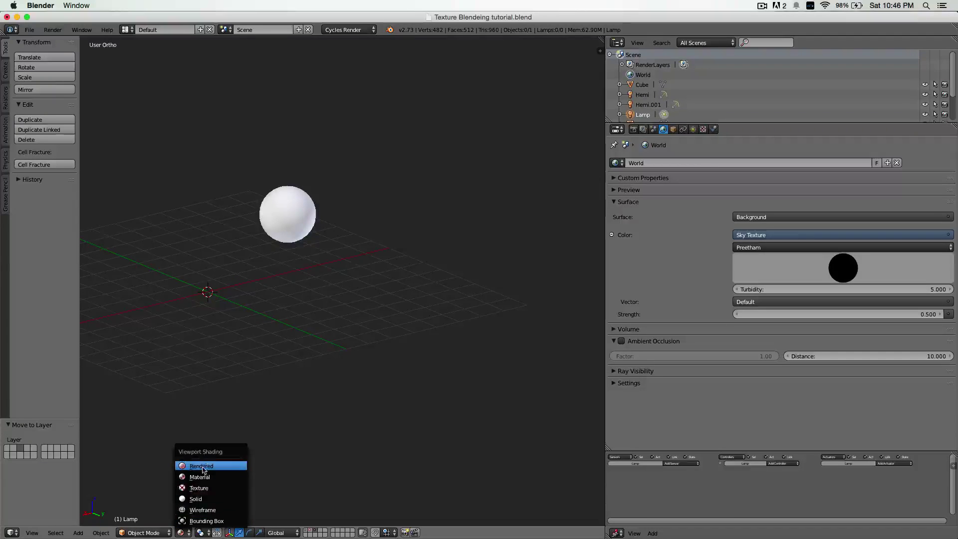
left_click(206, 460)
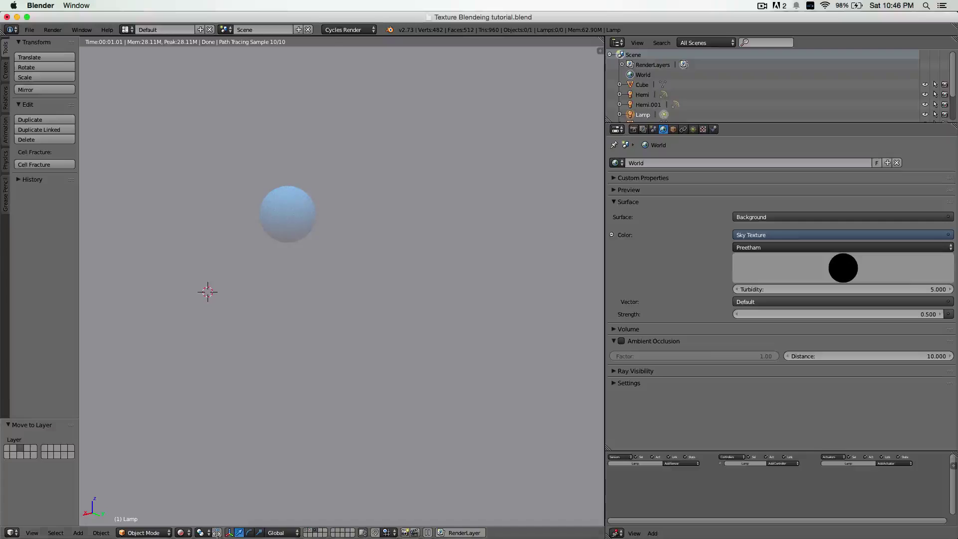
left_click(184, 532)
left_click(202, 490)
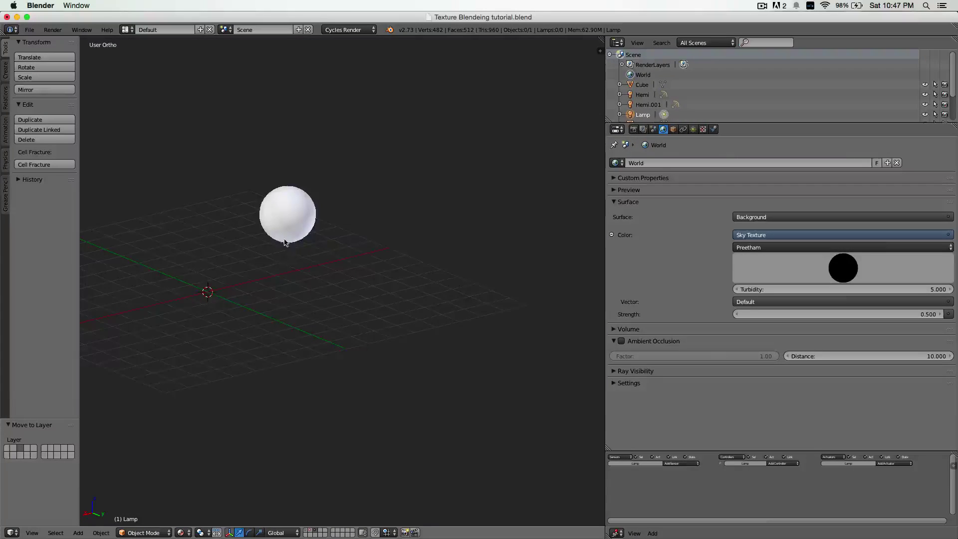
Step: Select the sphere, widen and split the 3D view, and turn the new area into a UV/Image Editor
middle_click_drag(285, 240, 324, 308, "shift")
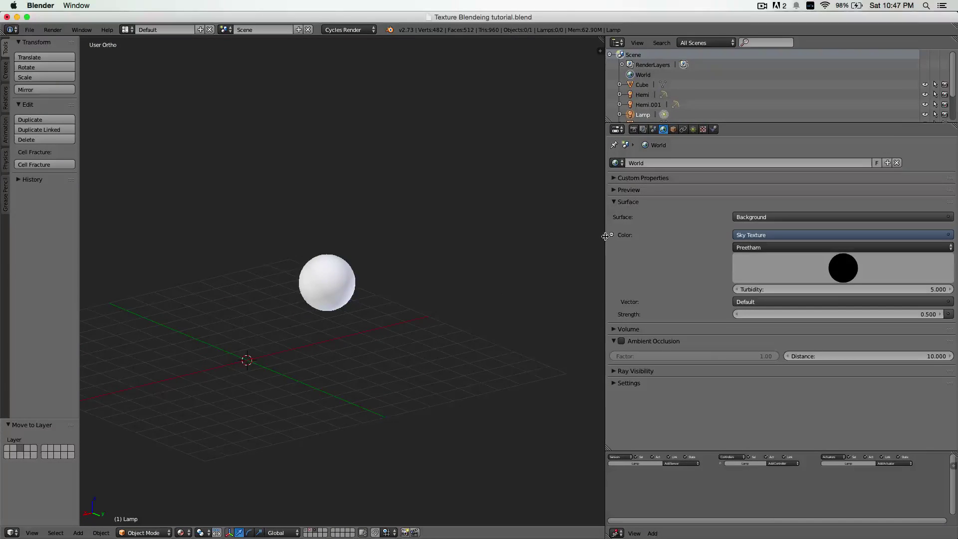
left_click_drag(604, 239, 639, 240)
right_click(372, 291)
left_click_drag(641, 39, 407, 299)
left_click(417, 533)
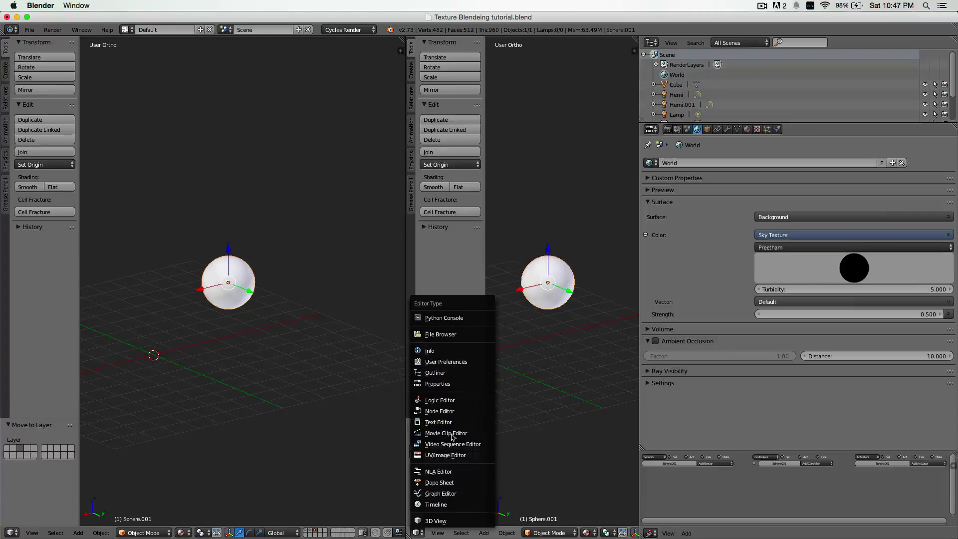
left_click(449, 455)
scroll(523, 459, "down", 3)
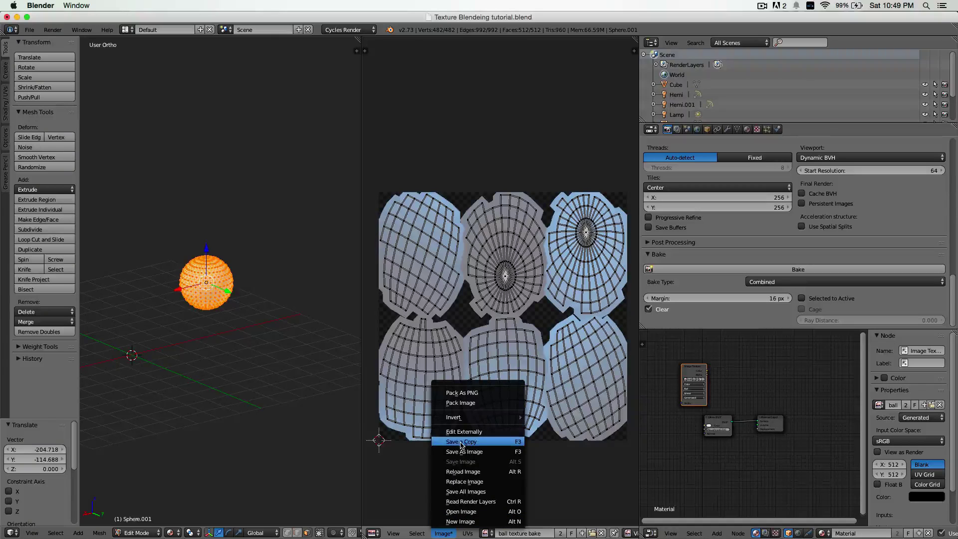
Step: Save the baked image as "ball texture bake.png" in the Texture blending tutorial folder and switch the engine to Blender Game
left_click(477, 452)
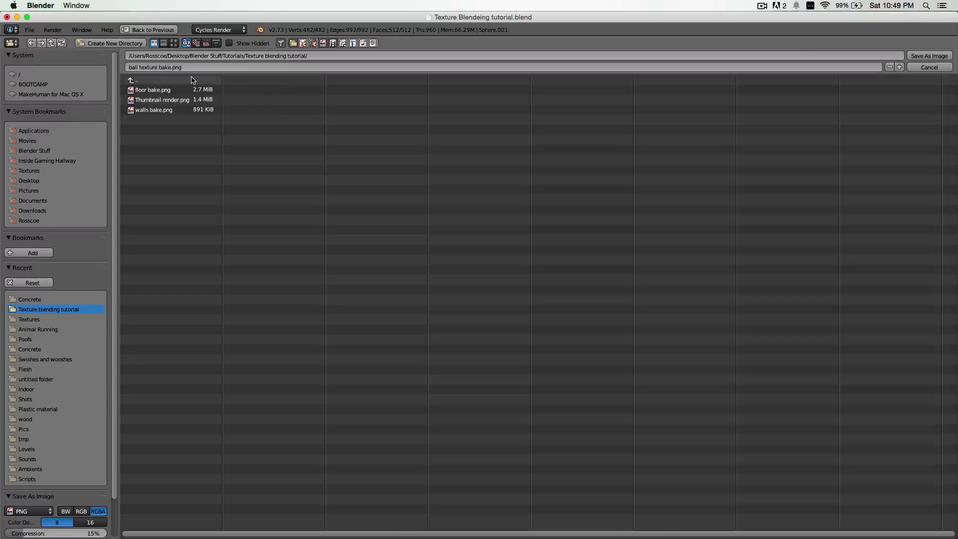
left_click(924, 57)
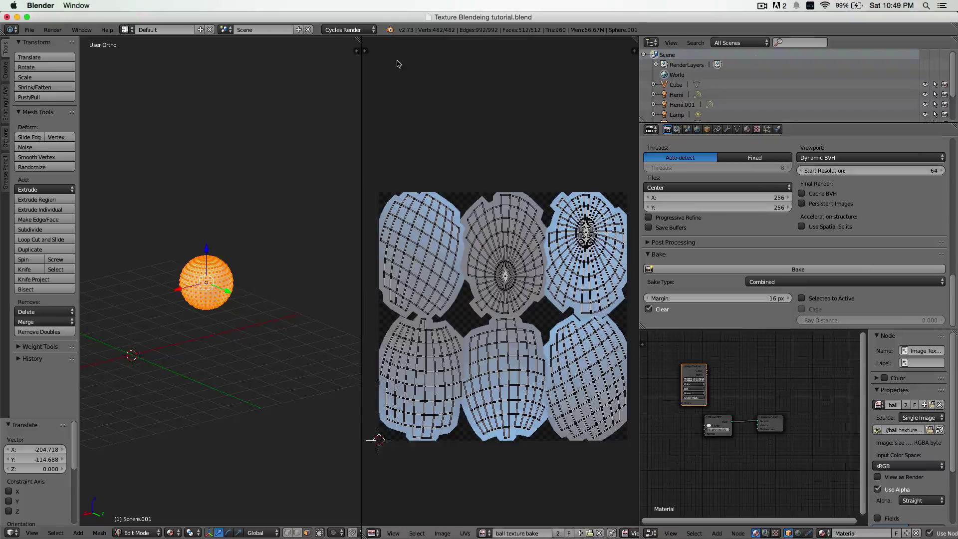
left_click(336, 31)
left_click(341, 53)
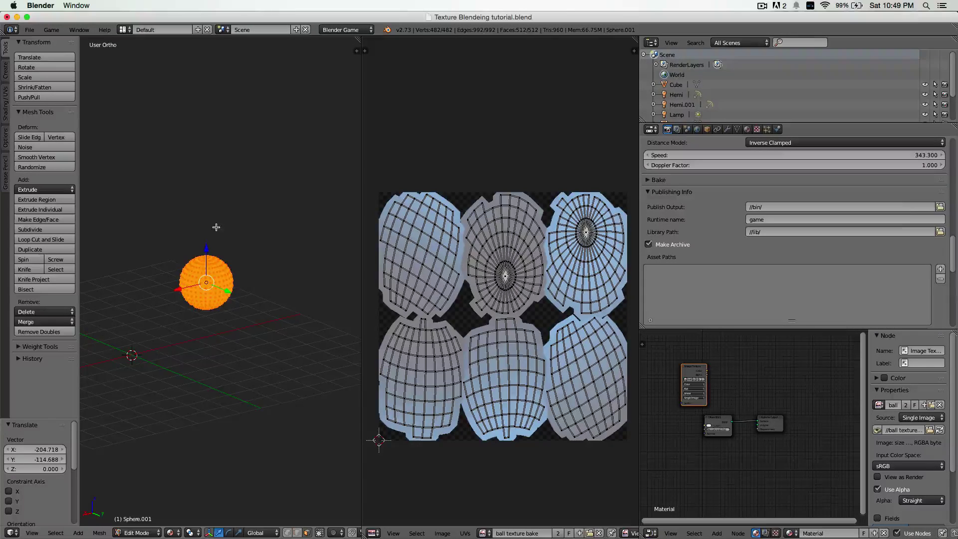
Step: Return the sphere to Object Mode and move it to the first layer
left_click(142, 535)
left_click(135, 519)
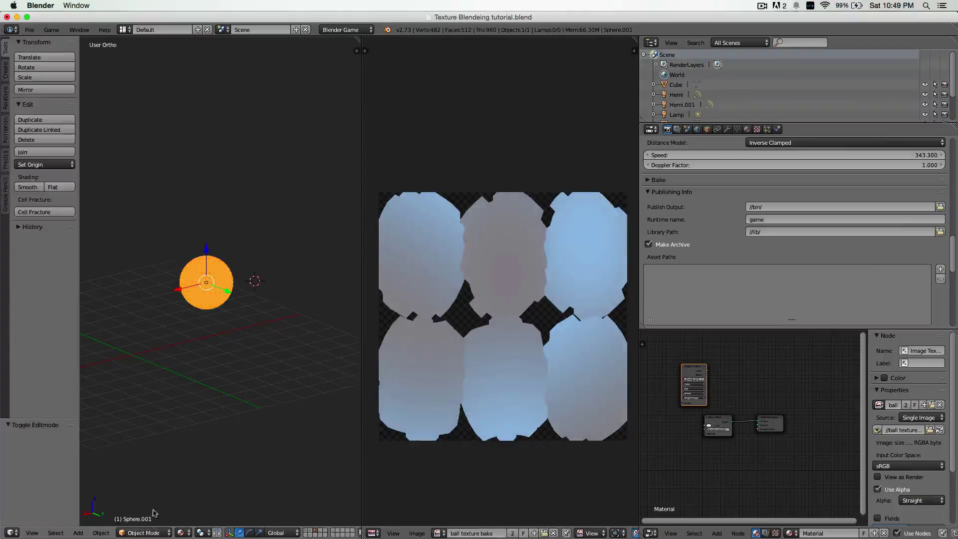
left_click(306, 533, "shift")
left_click(316, 533, "shift")
left_click(317, 533)
key("m")
left_click(307, 369)
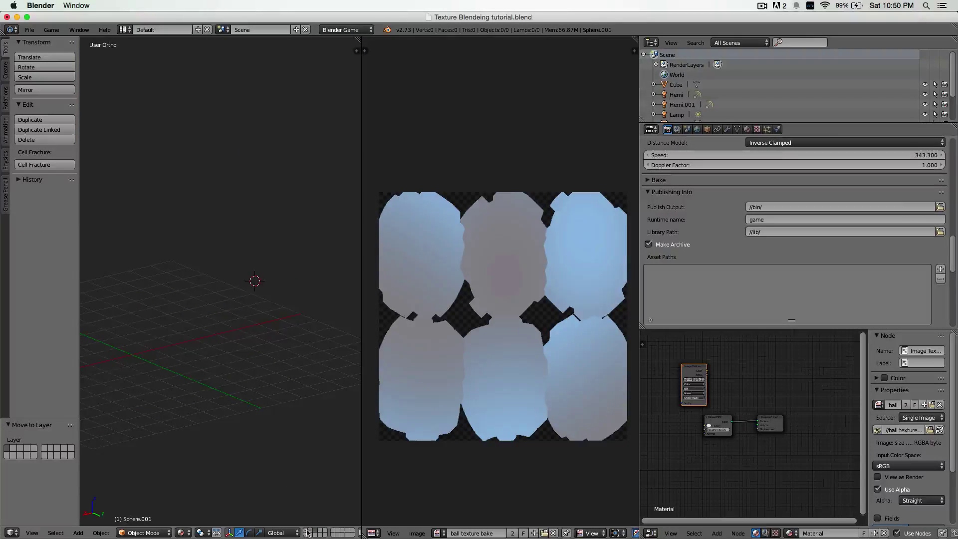
Step: Display the first and second layers together and merge the image editor area into the 3D view
left_click(307, 533)
left_click(360, 407)
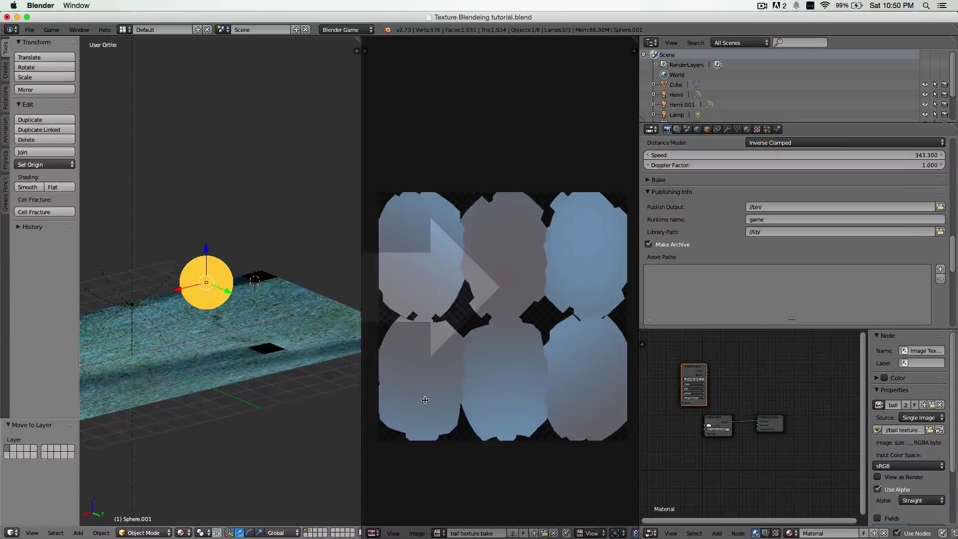
left_click(421, 399)
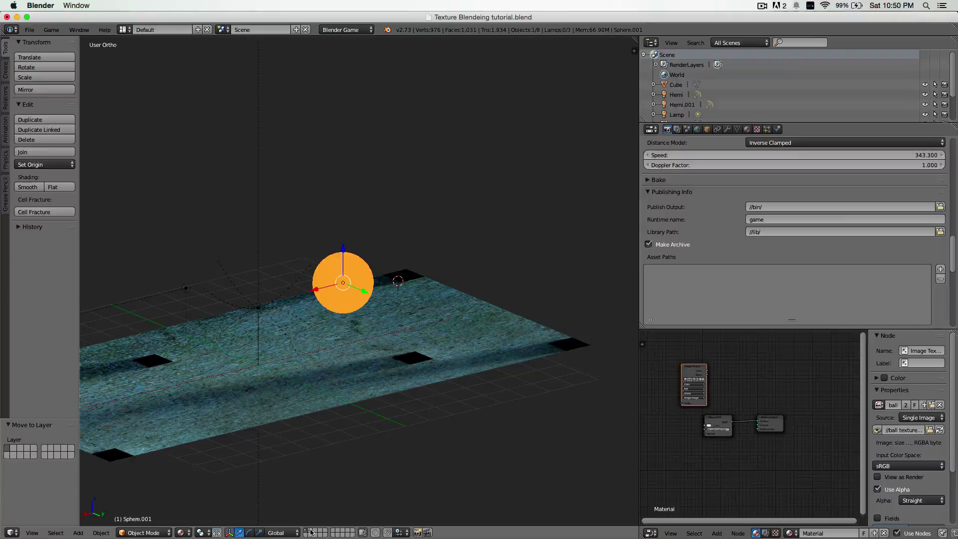
left_click(310, 531, "shift")
scroll(342, 370, "down", 3)
middle_click_drag(342, 370, 317, 383)
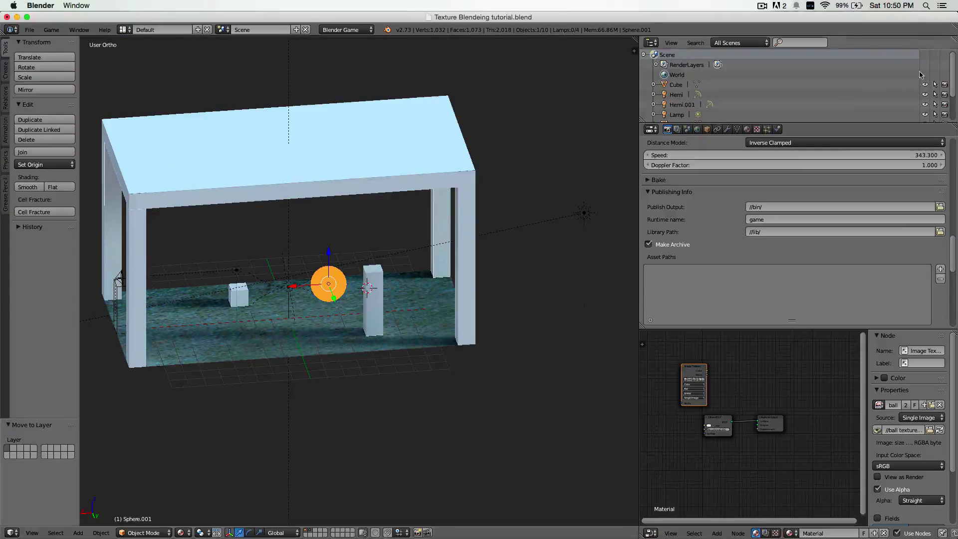
Step: Unlink the sphere's existing node material and create a new material for it
left_click(747, 129)
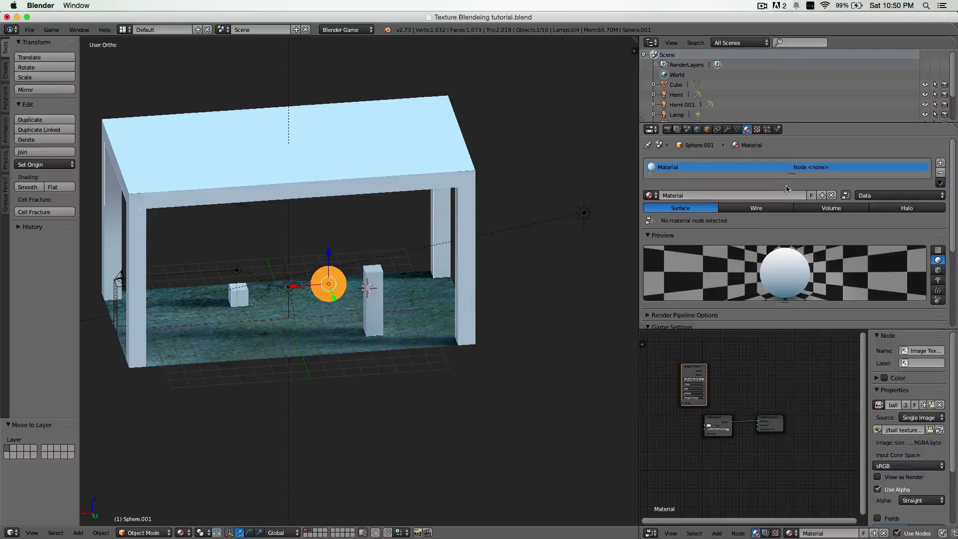
left_click(831, 196)
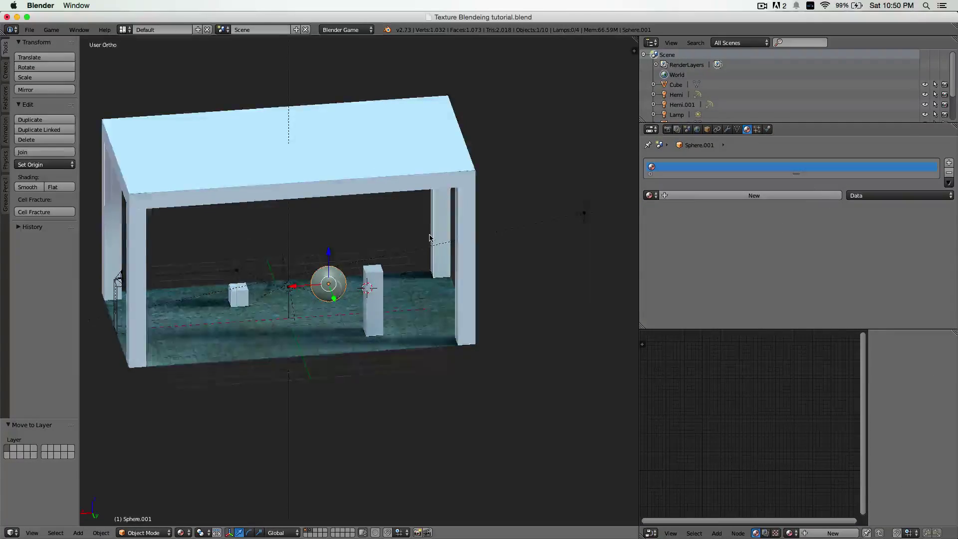
scroll(429, 237, "up", 5)
scroll(430, 238, "down", 1)
middle_click_drag(430, 237, 332, 272)
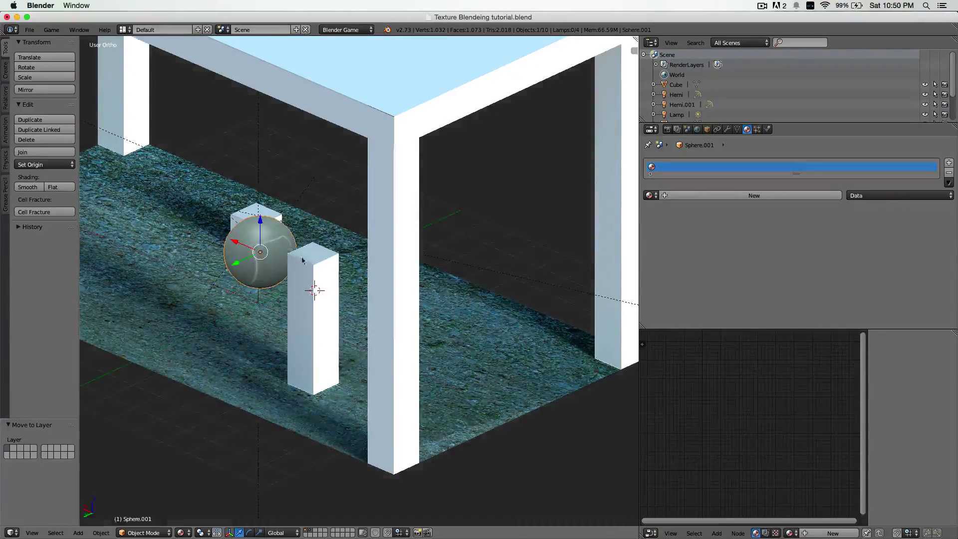
left_click(754, 195)
Step: Add a new texture to the sphere's material using the existing image "ball texture bake"
left_click(757, 129)
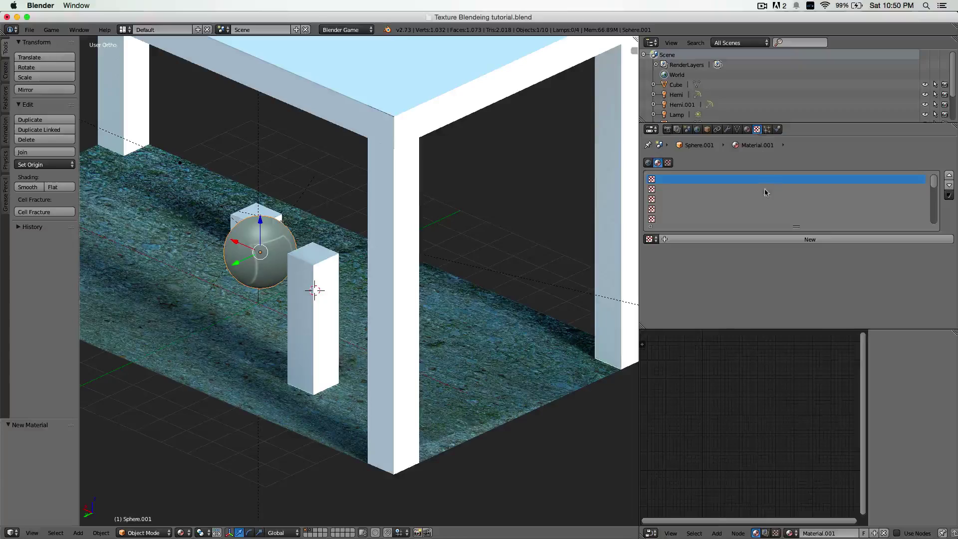
left_click(749, 240)
scroll(773, 269, "down", 5)
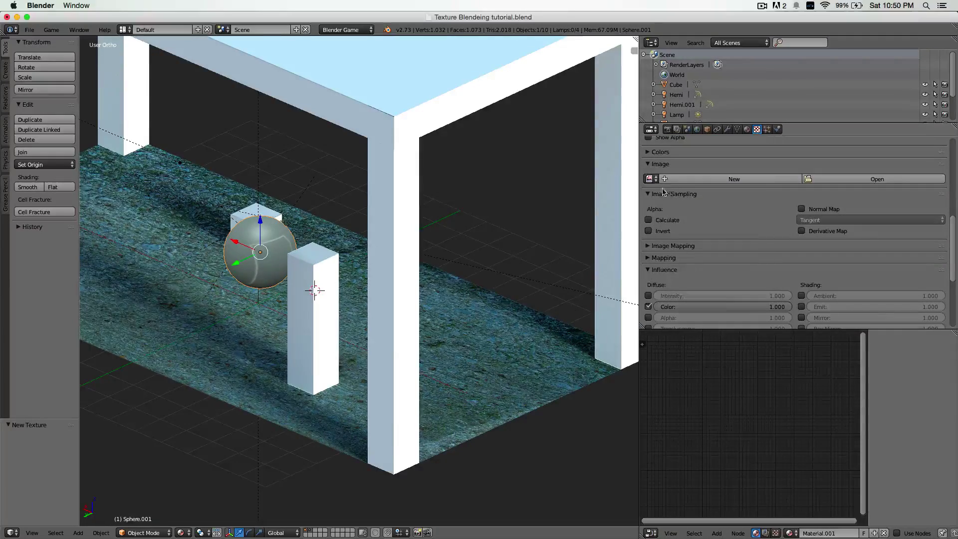
left_click(650, 178)
left_click(683, 194)
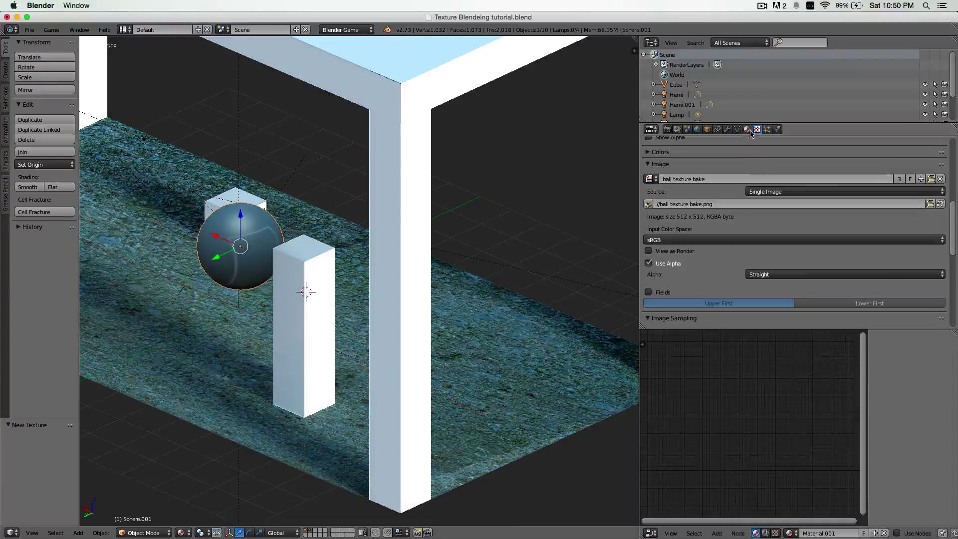
Step: Set the sphere material's diffuse intensity to 1.000 and its specular intensity to 0.000
left_click(748, 130)
scroll(754, 228, "down", 5)
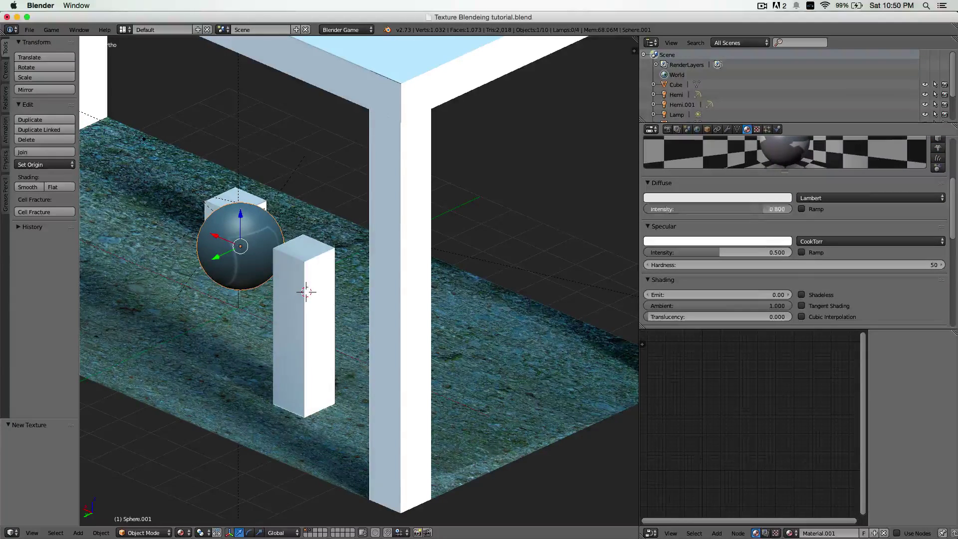
left_click_drag(754, 210, 788, 210)
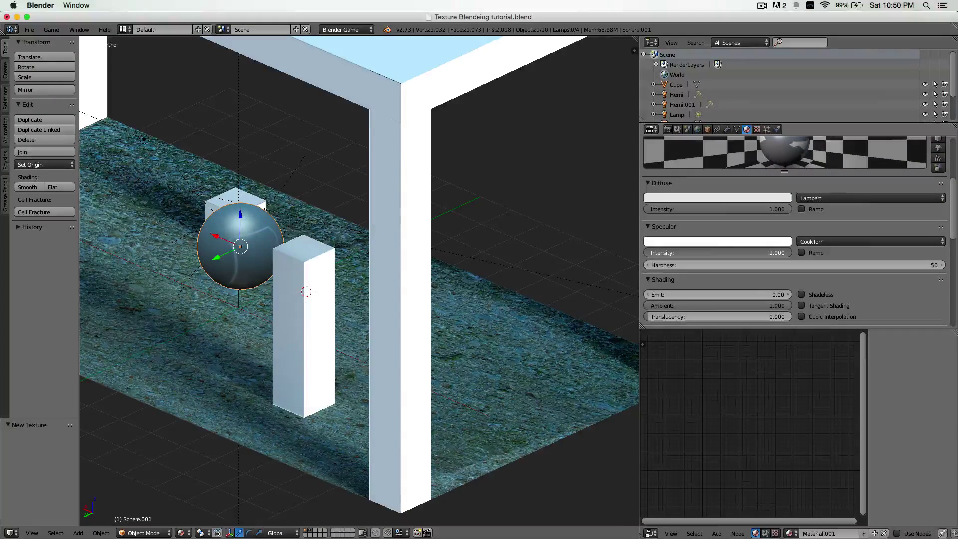
scroll(291, 243, "down", 3)
scroll(291, 245, "up", 5)
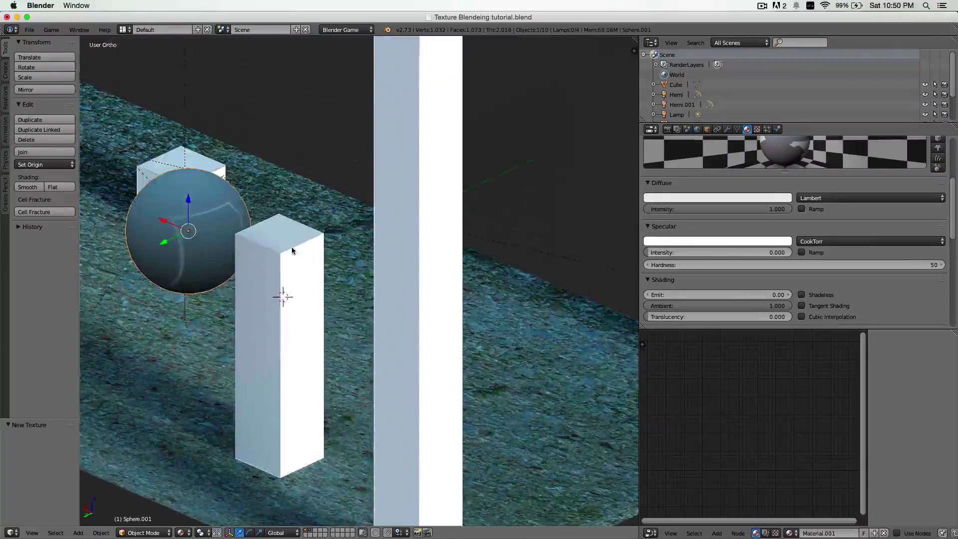
Step: Inspect the baked texture on the sphere from several angles and test it with a short run of the game
scroll(291, 247, "down", 4)
middle_click_drag(292, 252, 202, 265)
scroll(295, 258, "up", 3)
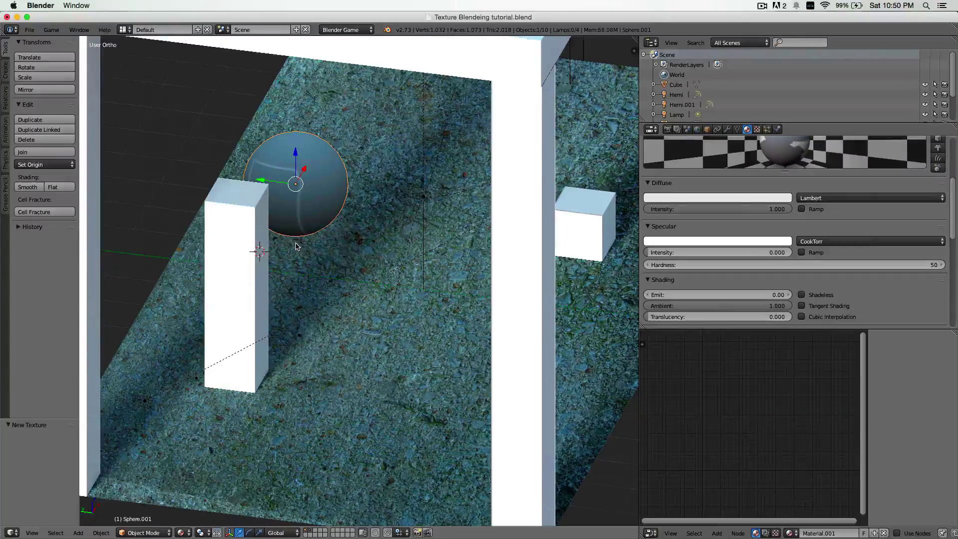
middle_click_drag(297, 246, 353, 227)
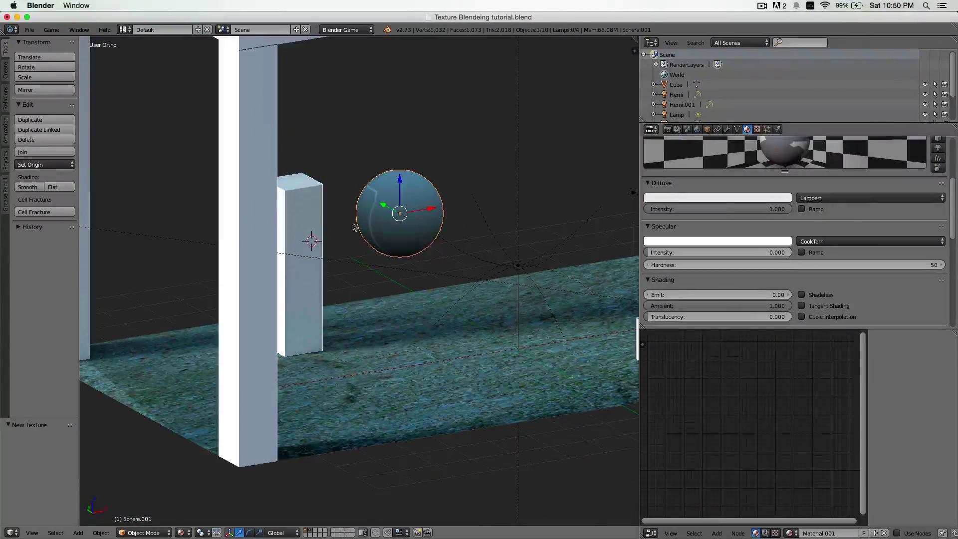
middle_click_drag(424, 230, 397, 219)
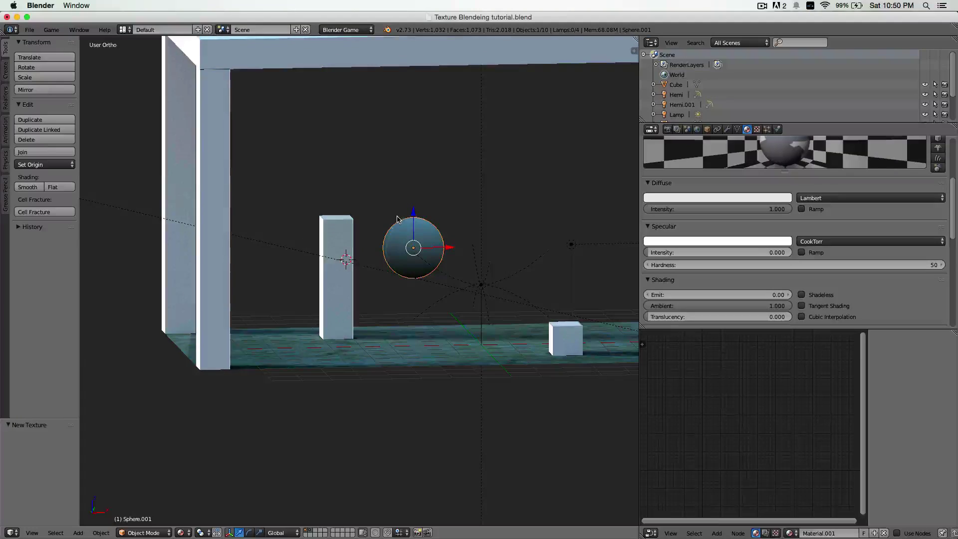
key("p")
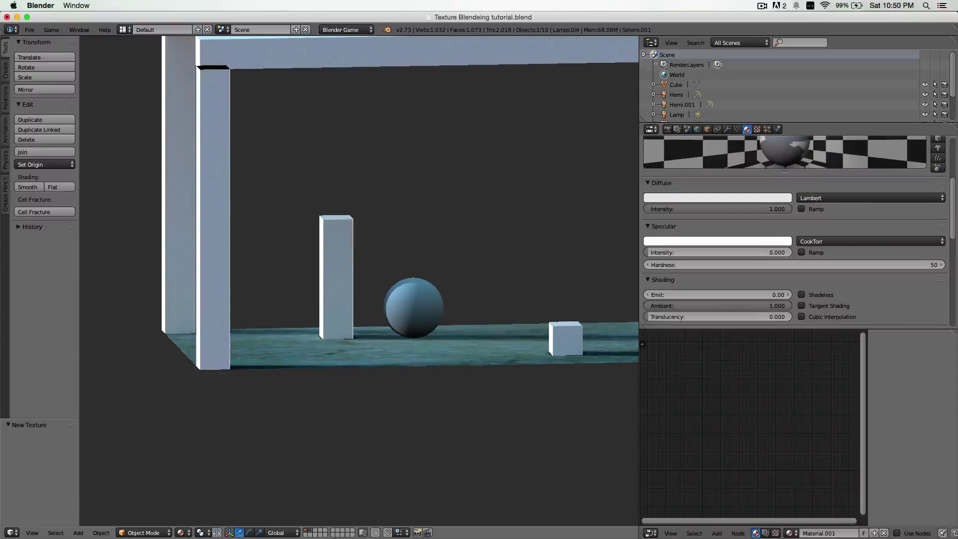
key("Escape")
Step: Switch to the camera view, select the Hemi lamp and set its energy to 0.5
middle_click_drag(360, 282, 317, 292)
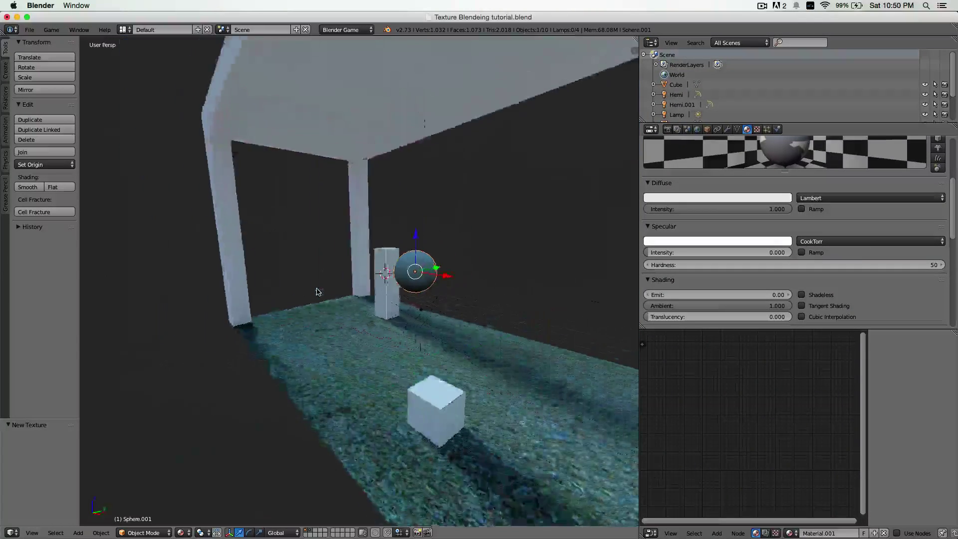
key("KP_0")
right_click(372, 288)
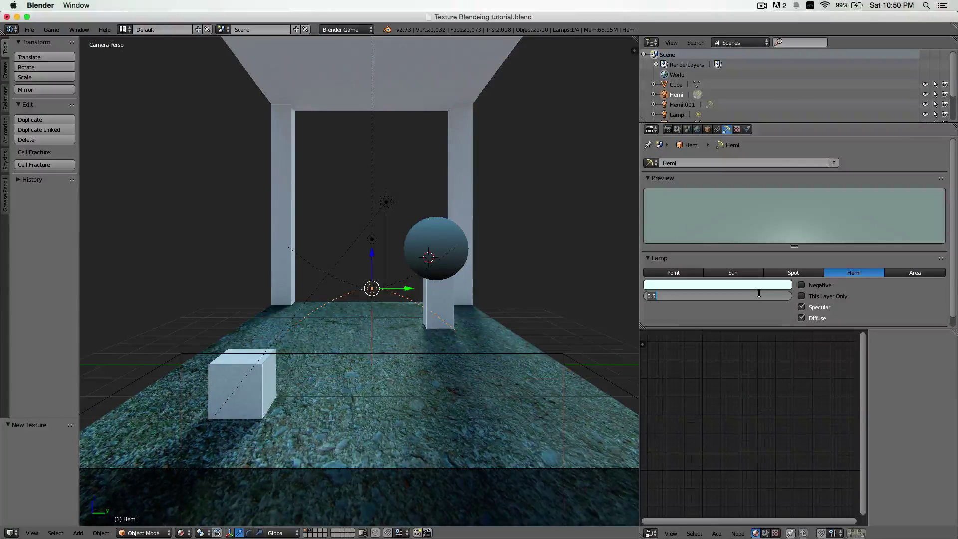
key("Return")
Step: Run the game and roll the sphere around the concrete floor past the pillars and cube to examine its texture, lighting and shadows
key("p")
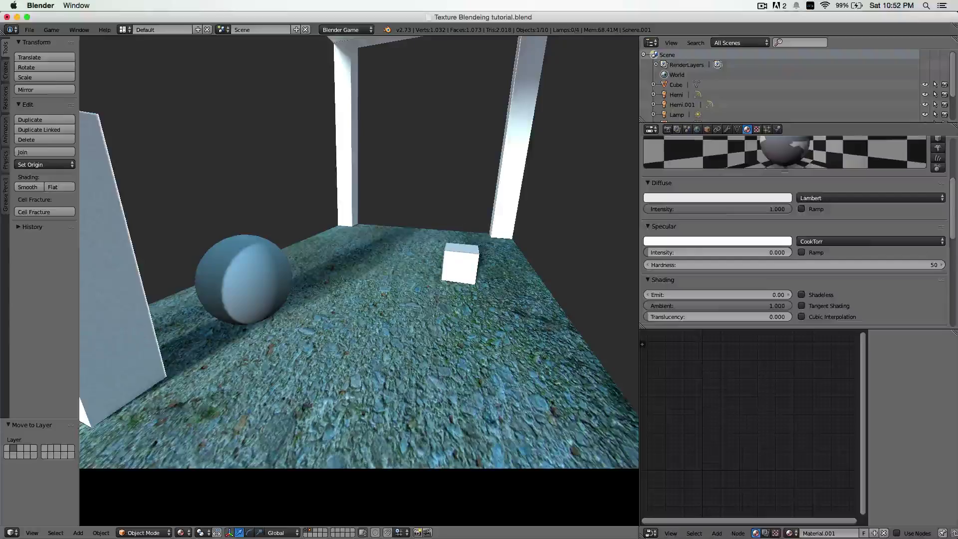
key("s")
key("w")
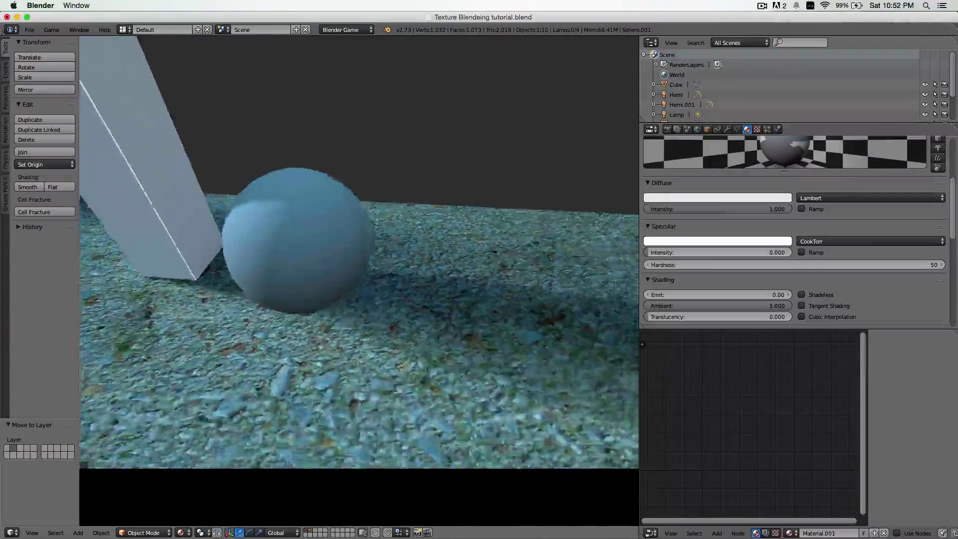
key("w")
key("s")
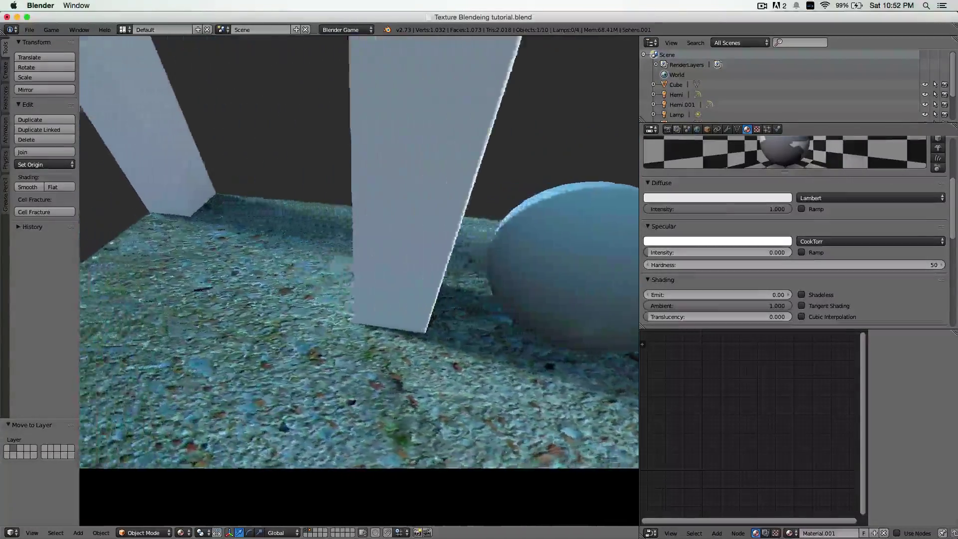
key("s")
key("w")
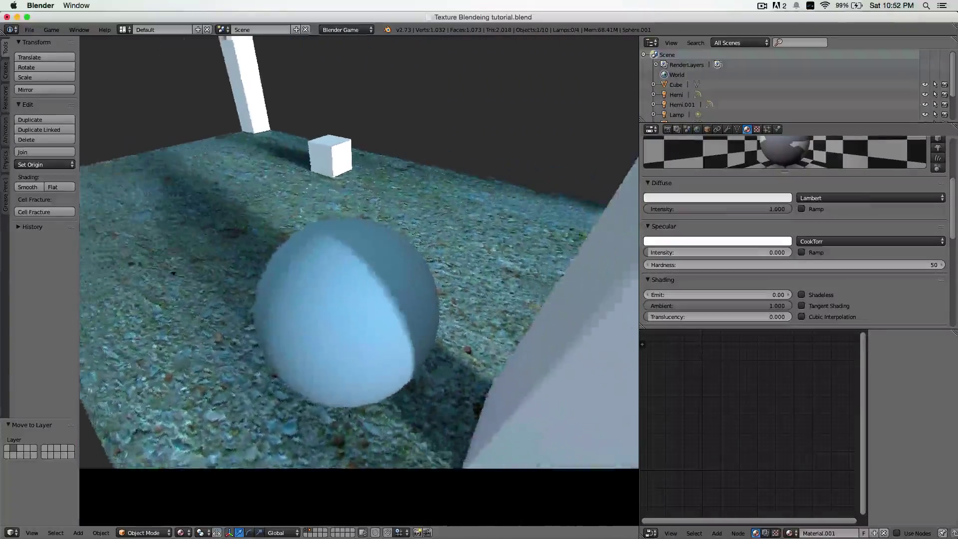
key("a")
key("d")
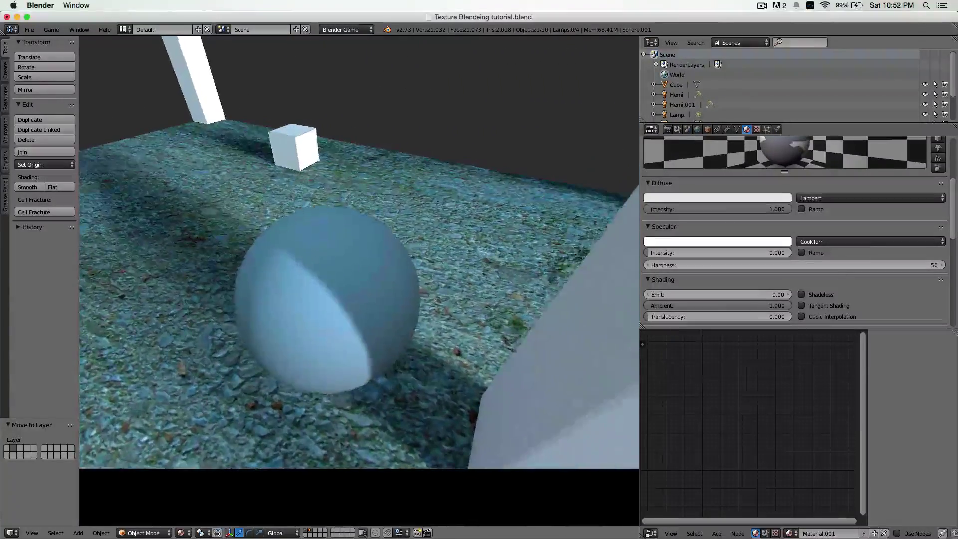
key("a")
key("d")
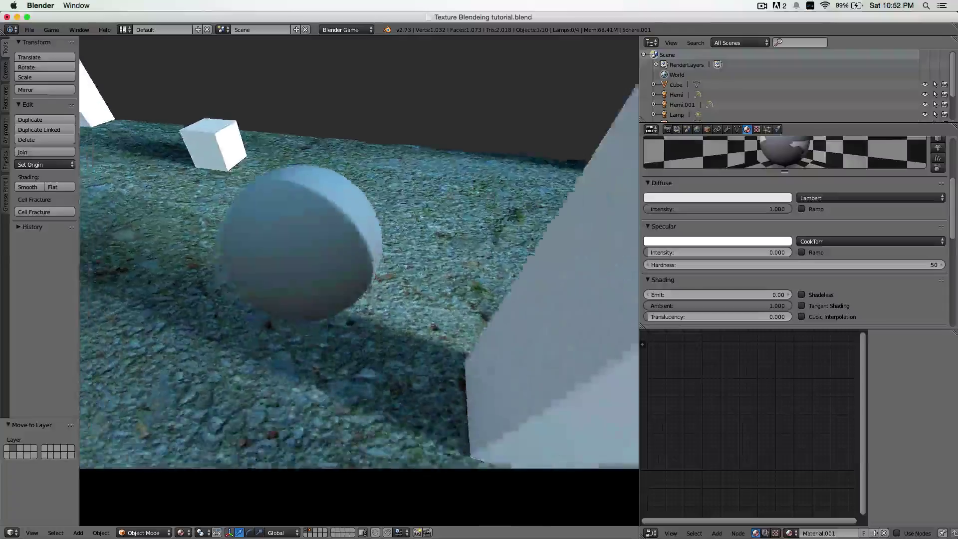
key("d")
key("w")
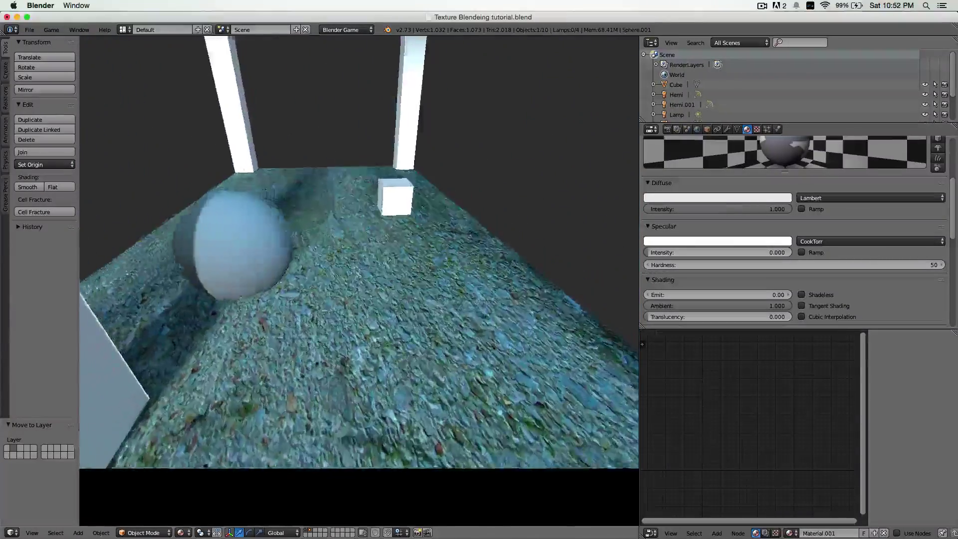
key("w")
key("d")
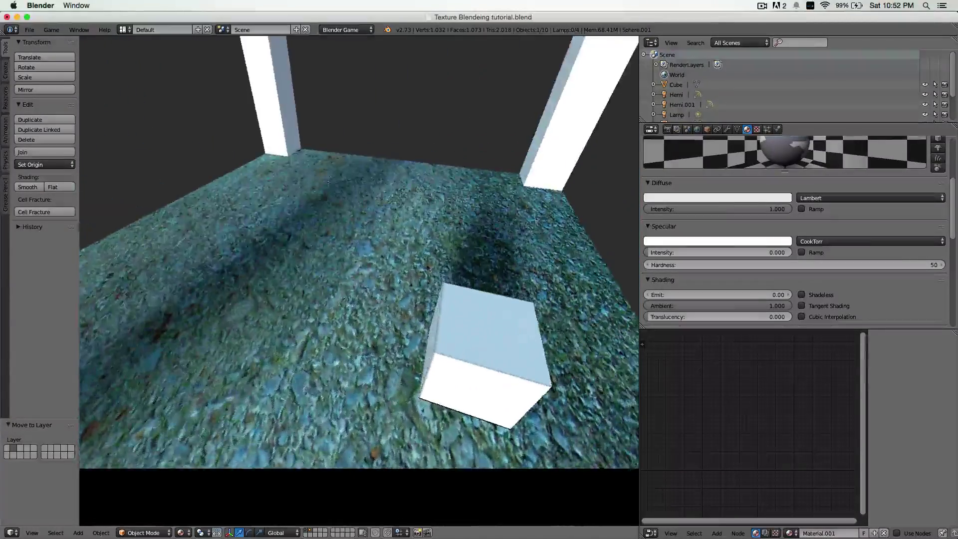
key("w")
key("d")
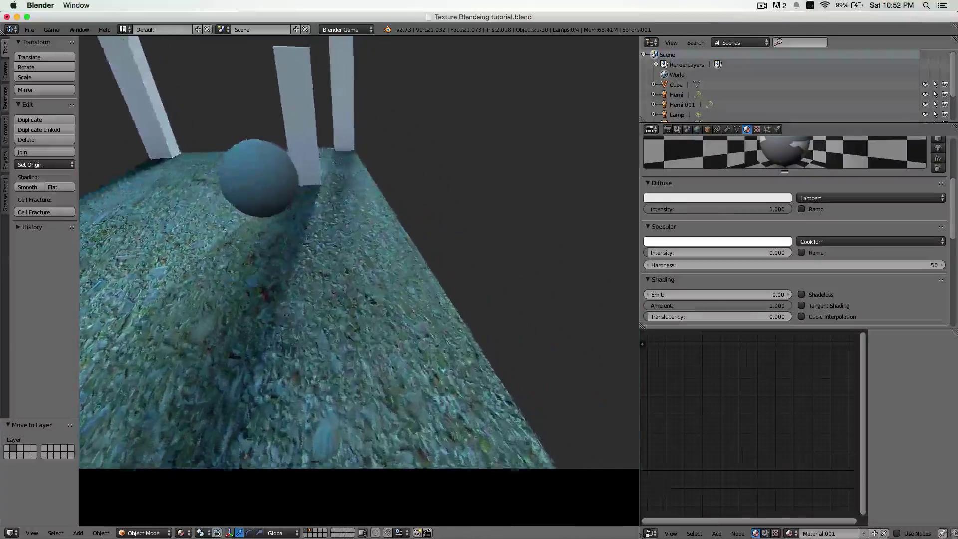
key("d")
key("w")
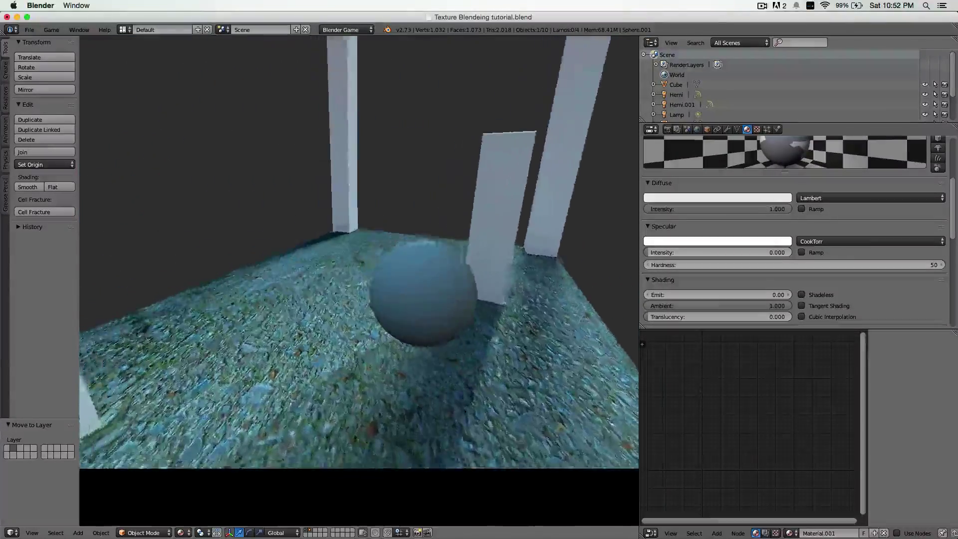
key("w")
key("a")
key("w")
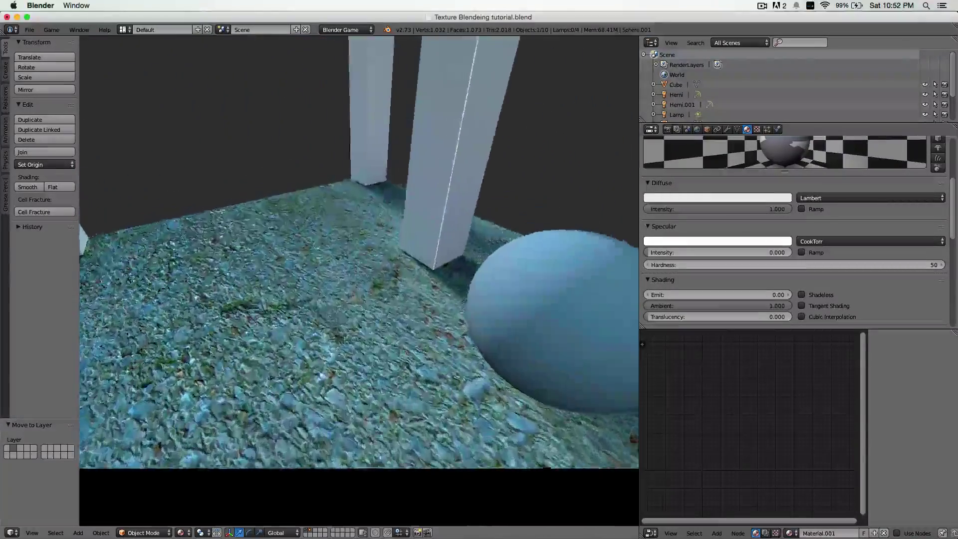
key("a")
key("s")
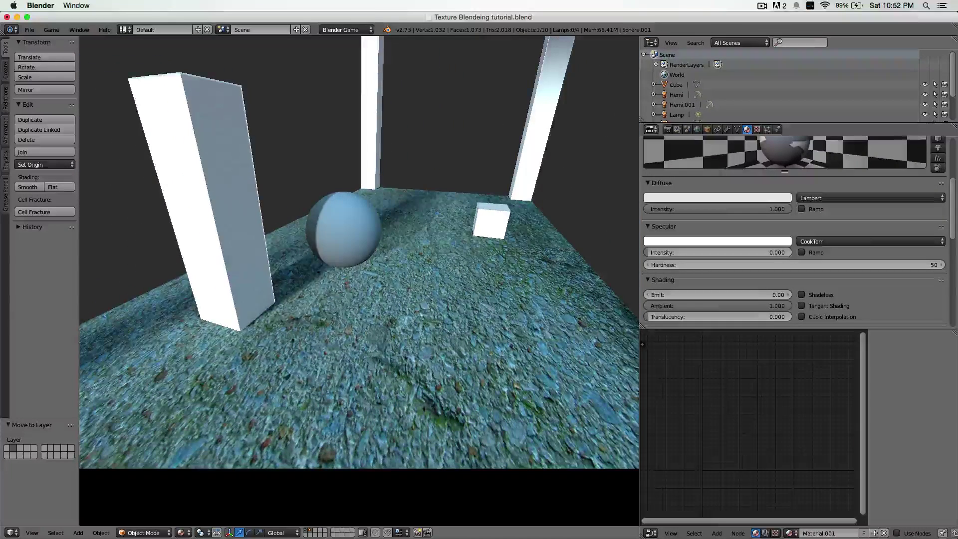